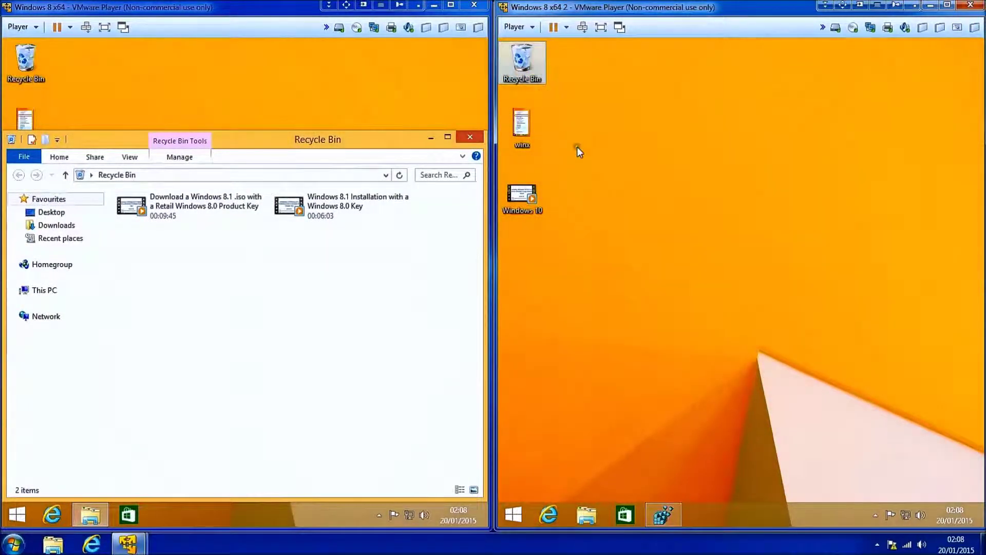
- Check the Recycle Bin contents in the Windows 8 x64 2 virtual machine, and close the Recycle Bin windows in both machines
double_click(539, 60)
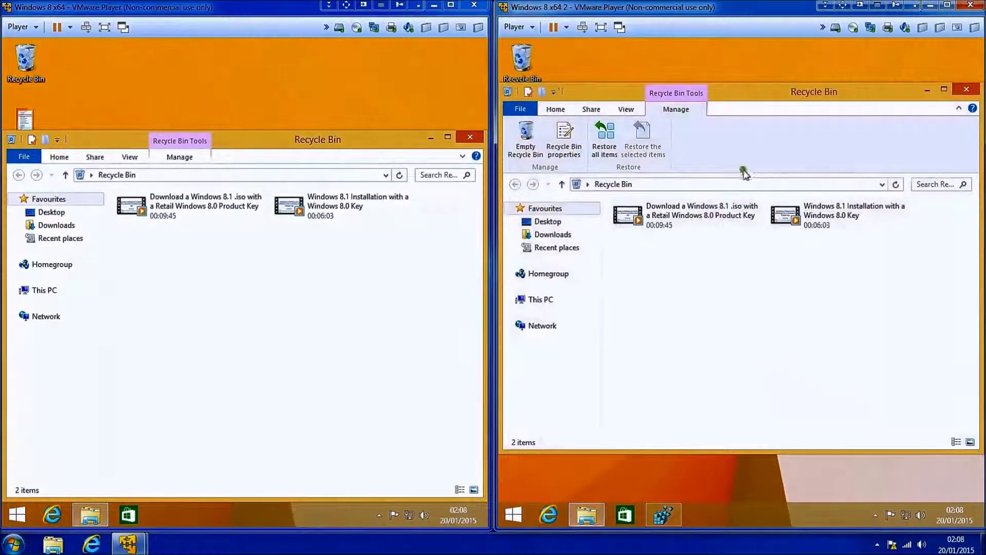
left_click(966, 89)
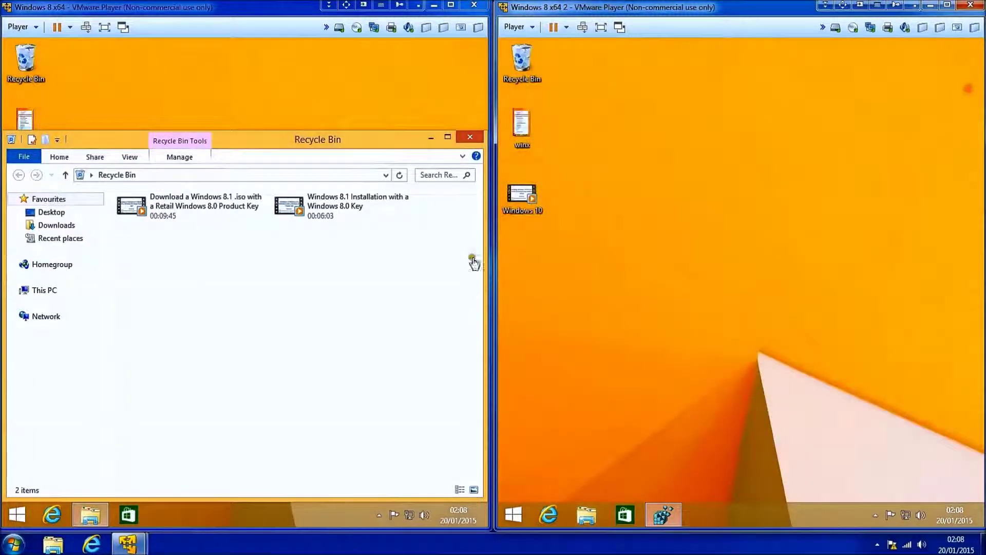
left_click(471, 137)
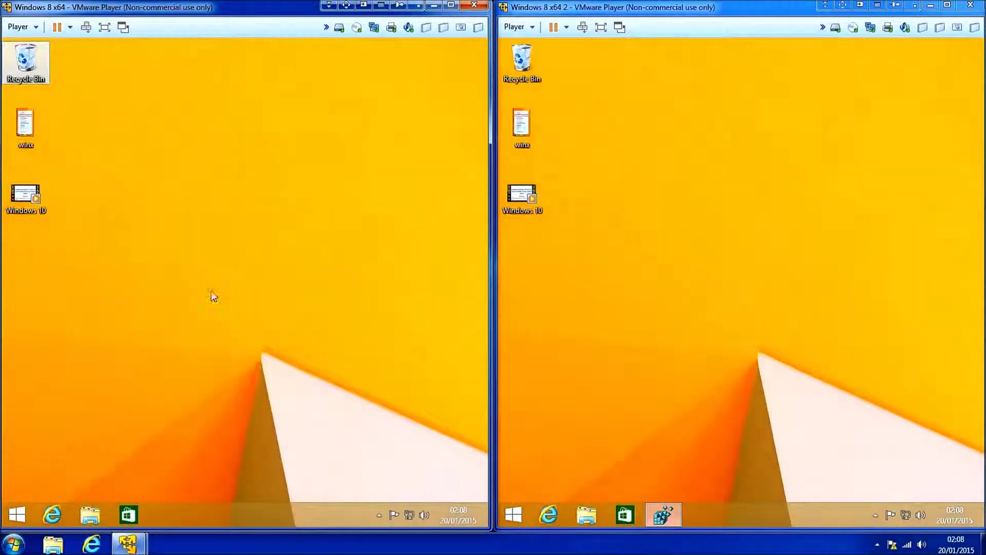
left_click(129, 264)
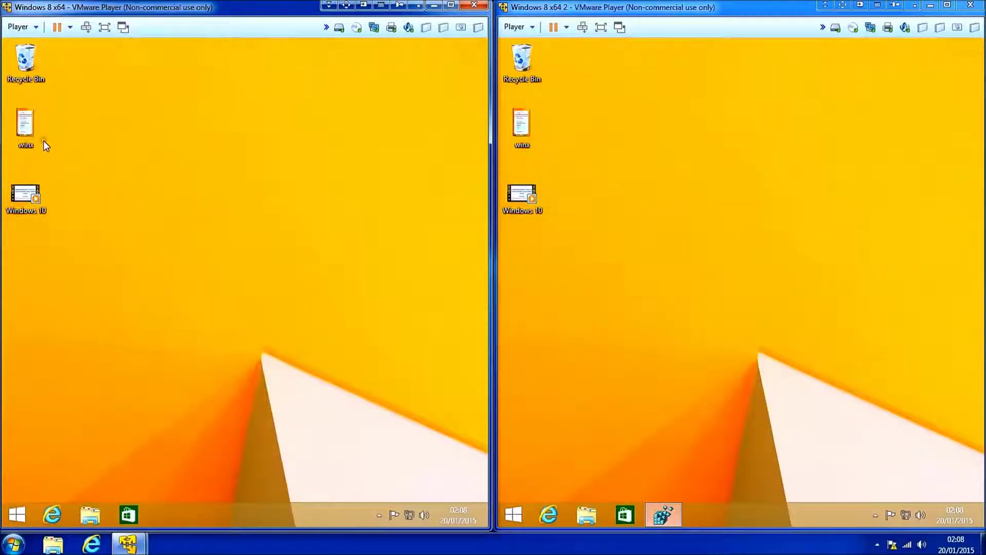
- Open the Documents folder in both virtual machines to compare their files
key("super+e")
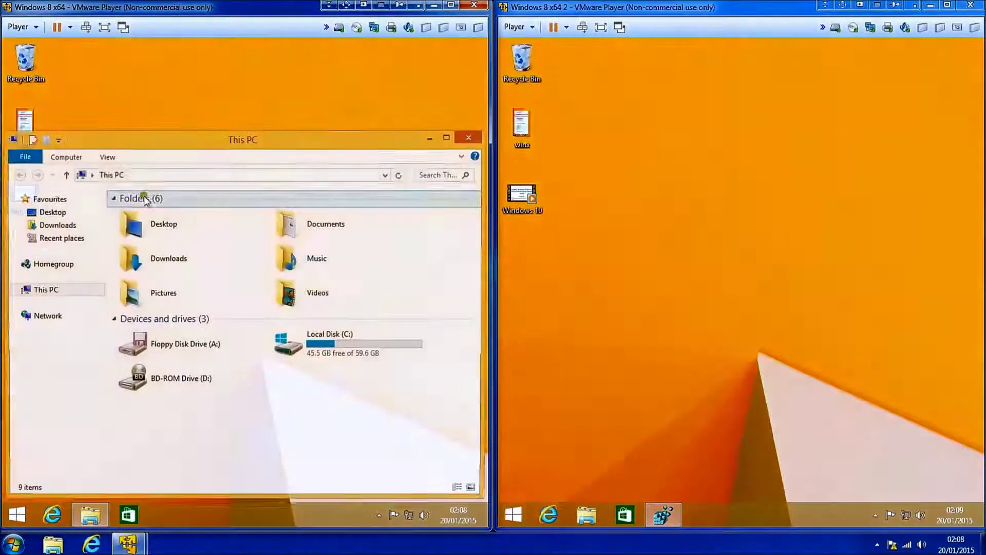
double_click(319, 236)
left_click(594, 326)
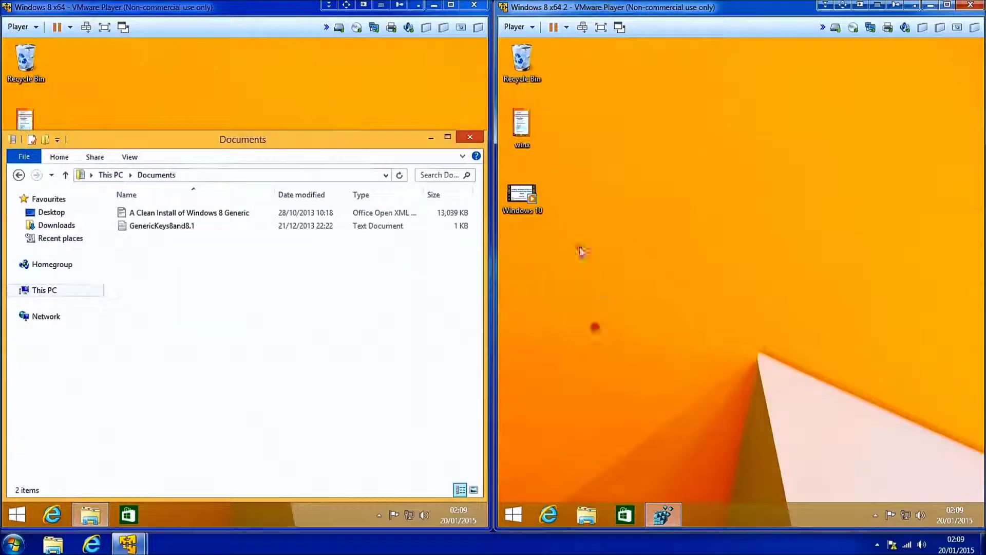
key("super+e")
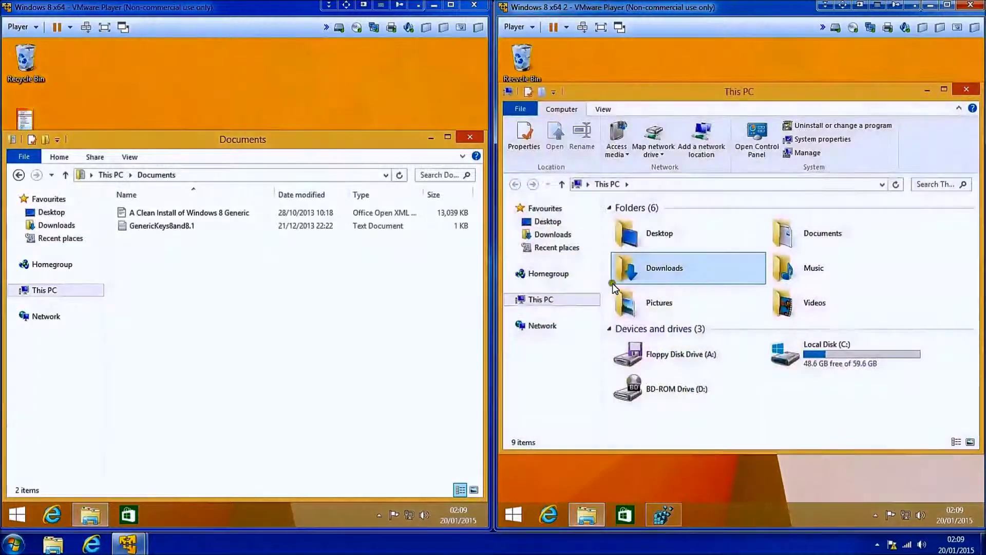
left_click(862, 243)
double_click(863, 247)
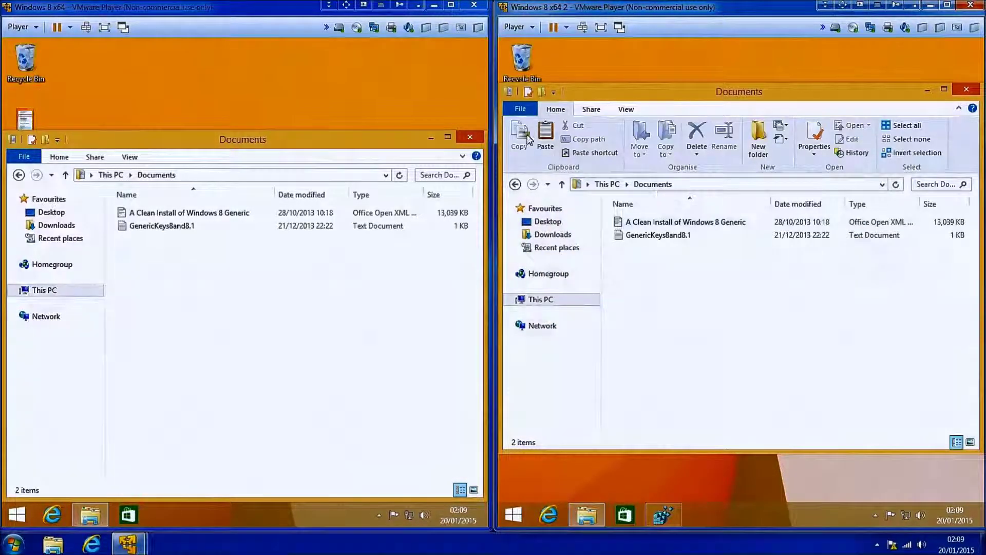
- View the Downloads folder in both virtual machines for comparison
left_click(515, 184)
double_click(658, 265)
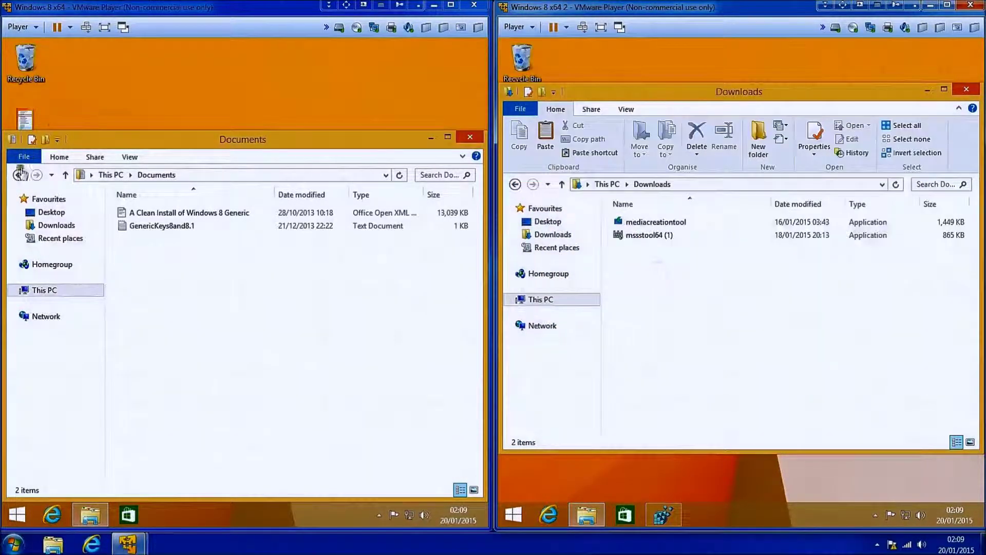
left_click(18, 174)
double_click(148, 258)
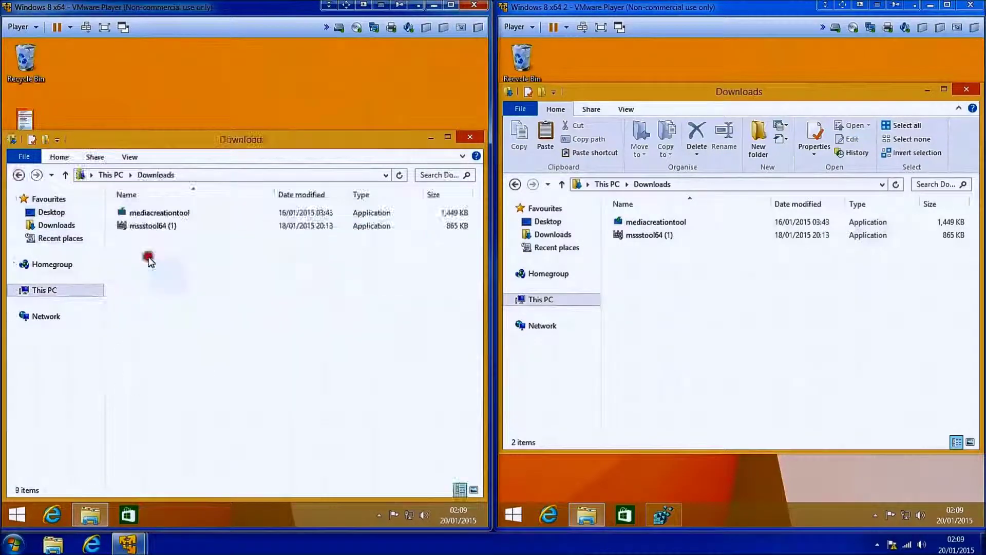
- Compare the contents of the Music folder in both virtual machines
left_click(20, 175)
double_click(325, 270)
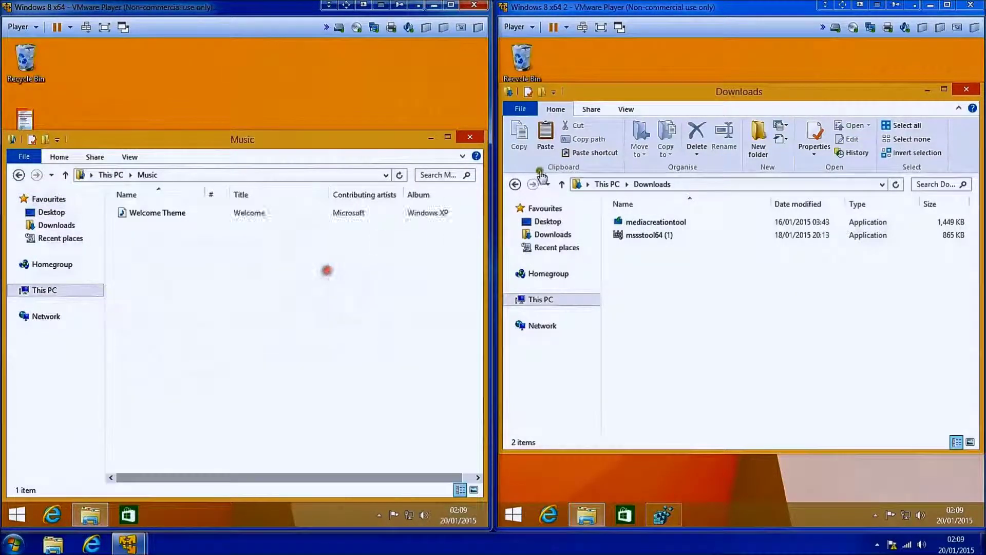
left_click(514, 184)
double_click(796, 274)
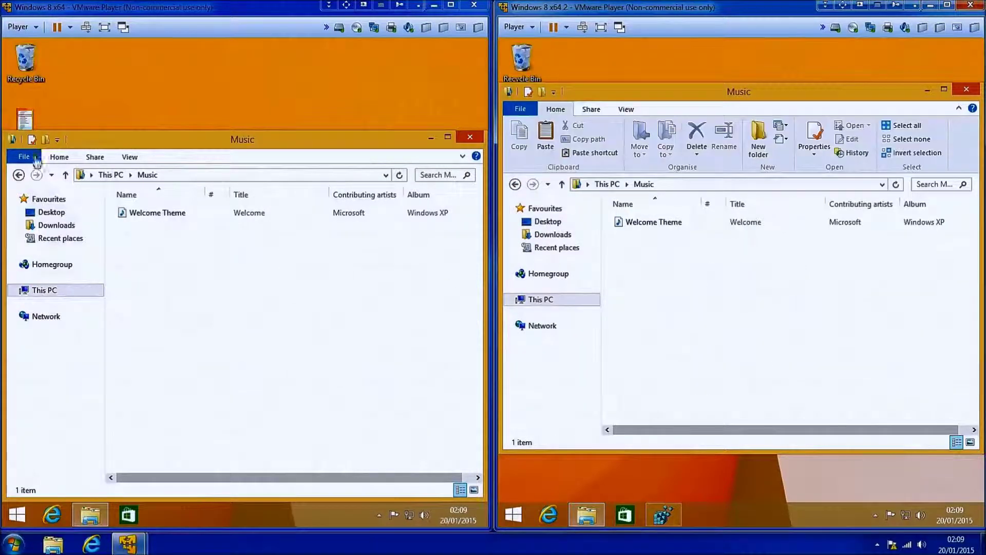
- Compare the contents of the Pictures folder in both virtual machines
left_click(19, 175)
double_click(204, 294)
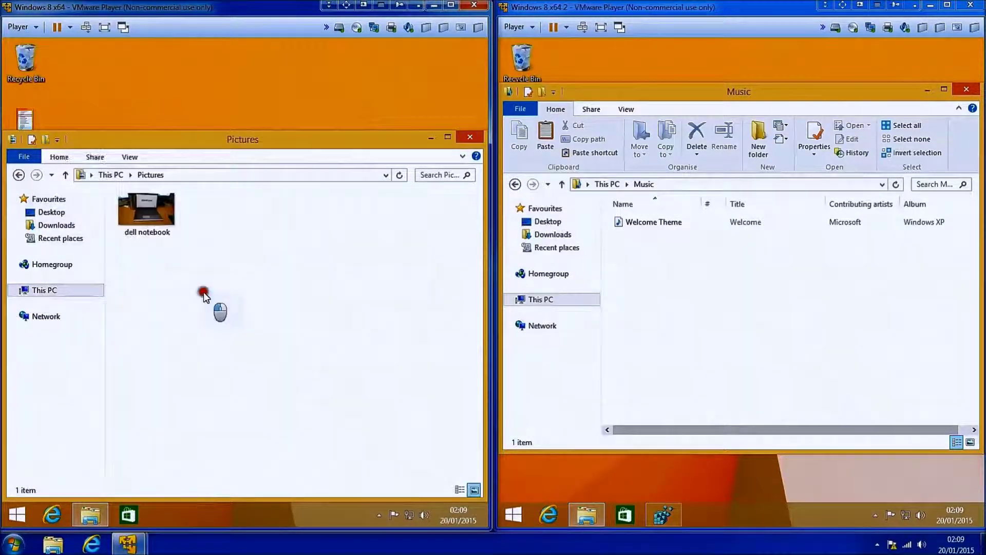
left_click(515, 184)
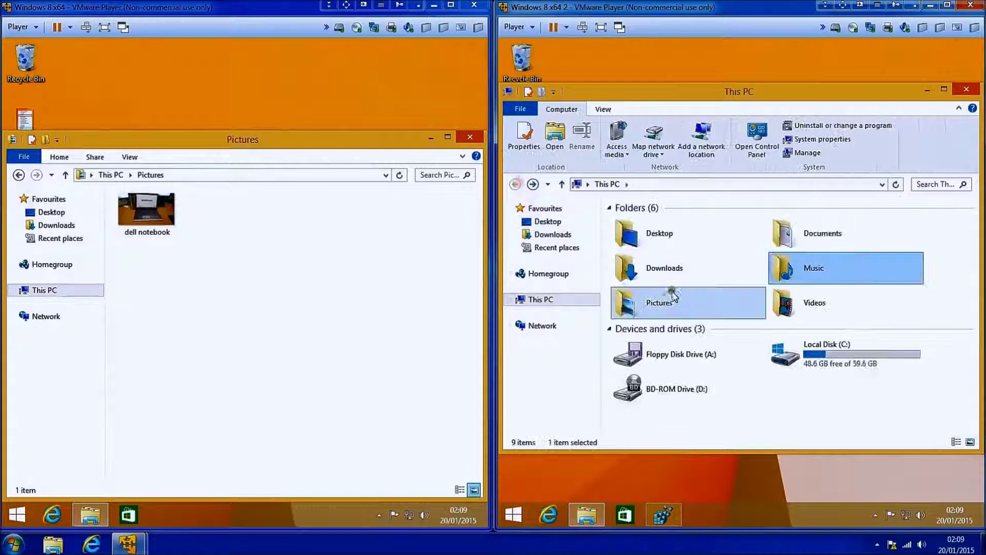
double_click(661, 305)
- Compare the Videos folder in both virtual machines, and close their File Explorer windows
left_click(515, 183)
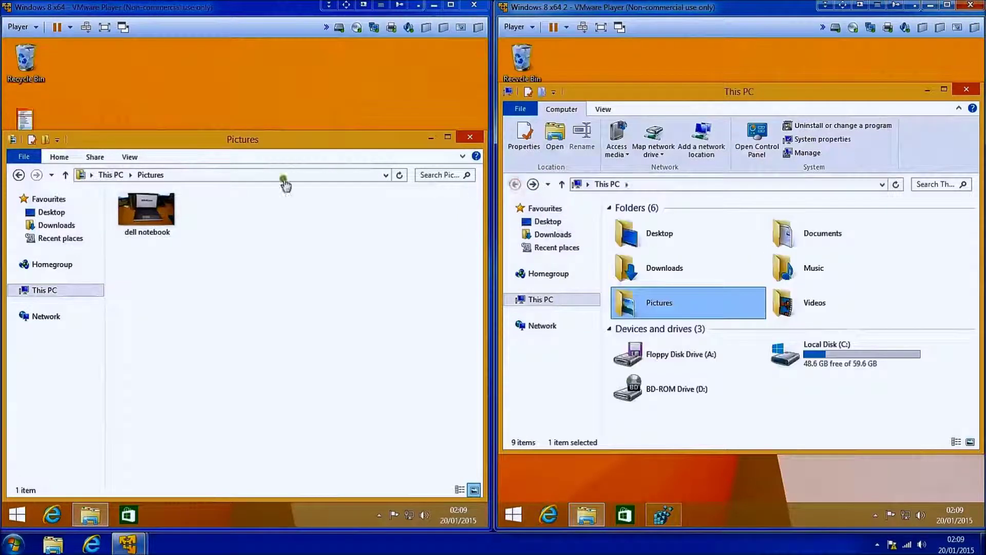
double_click(830, 308)
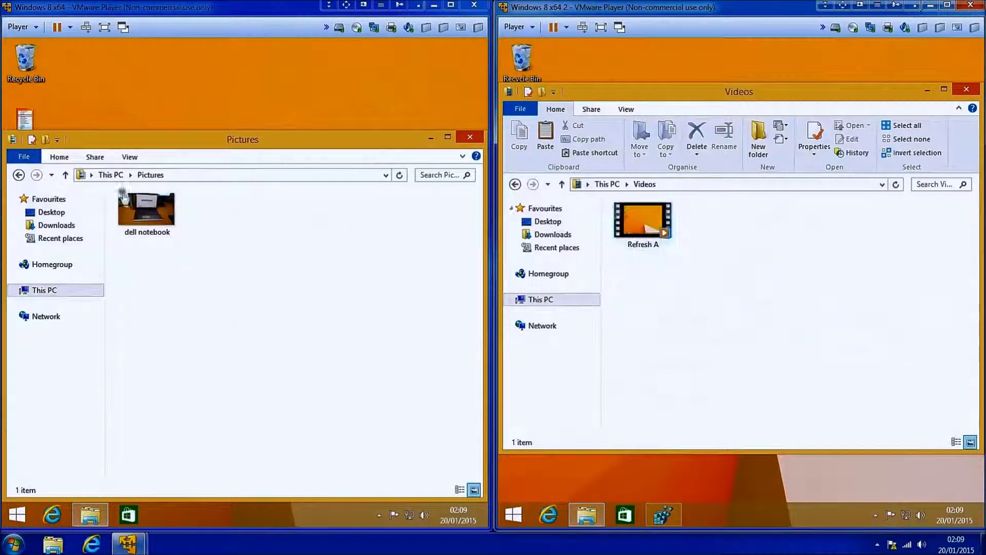
left_click(19, 175)
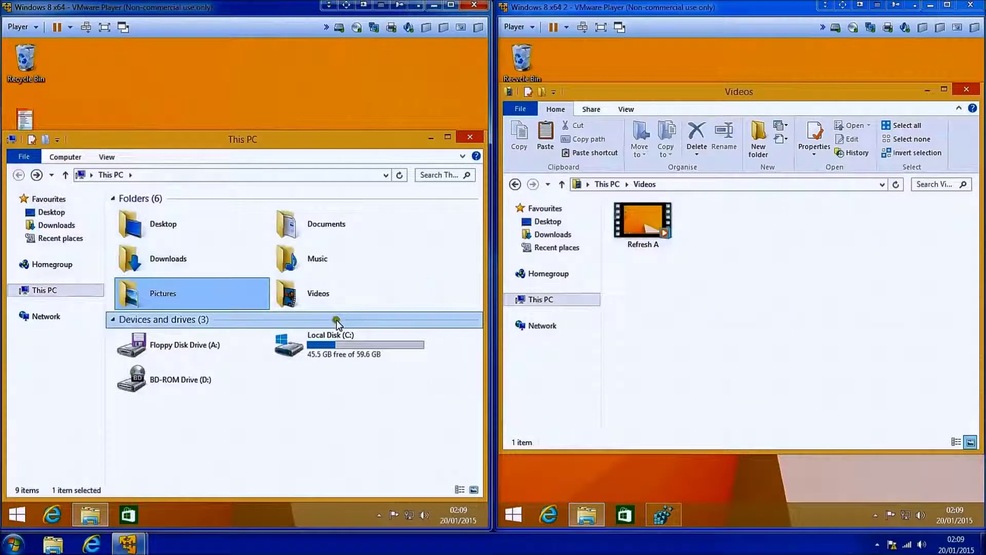
left_click(332, 301)
double_click(332, 301)
left_click(19, 175)
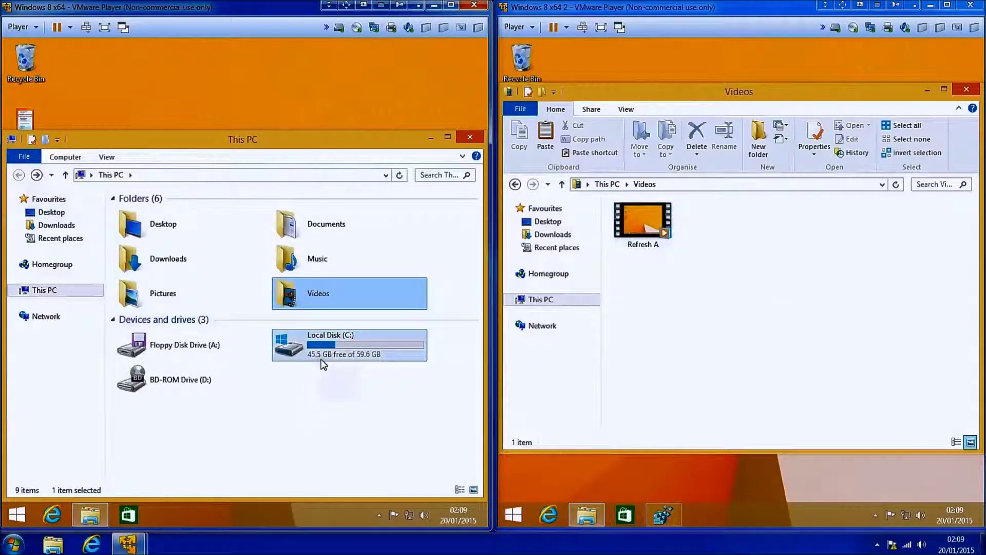
left_click(469, 140)
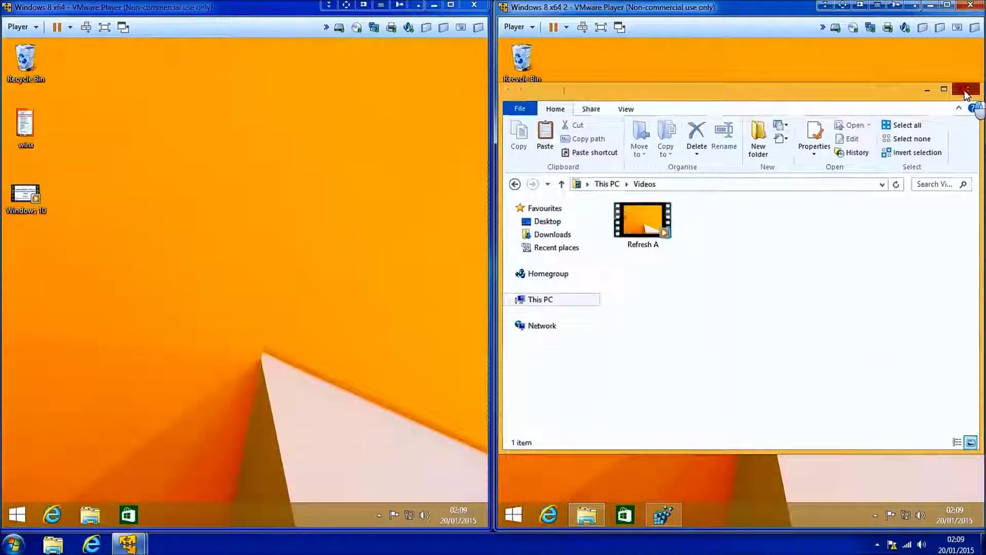
left_click(965, 90)
- Launch Internet Explorer in both virtual machines and view the stored temporary internet files in the Windows 8 x64 machine
left_click(53, 515)
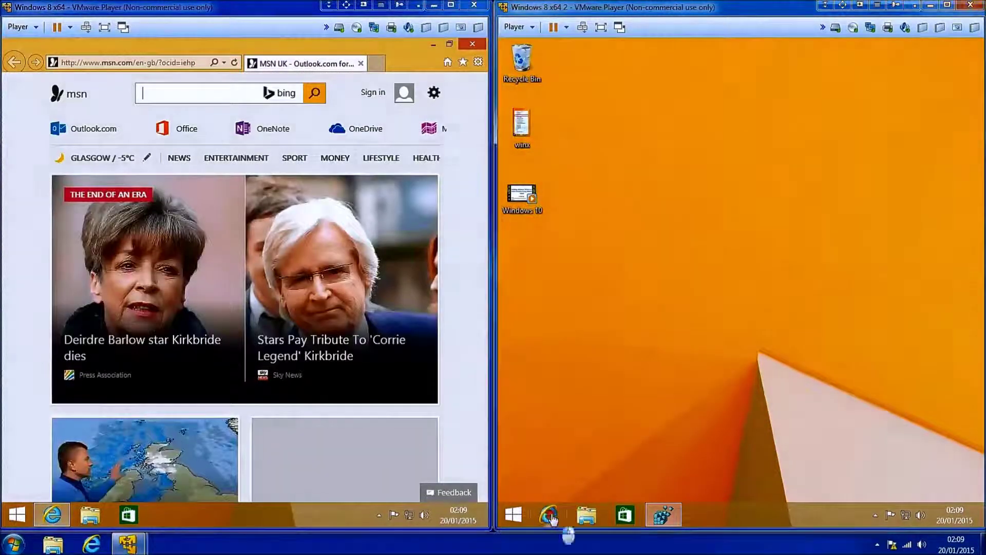
left_click(549, 515)
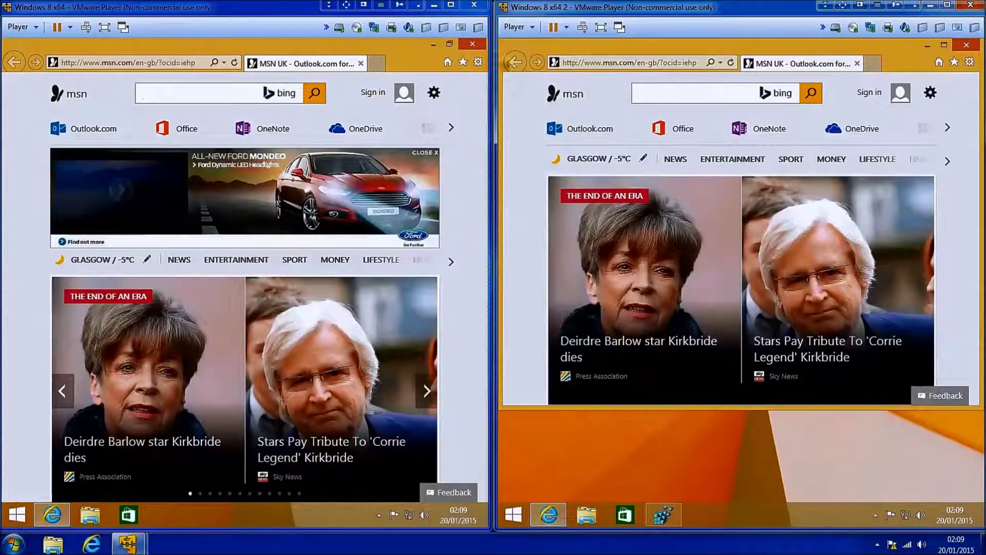
left_click(478, 63)
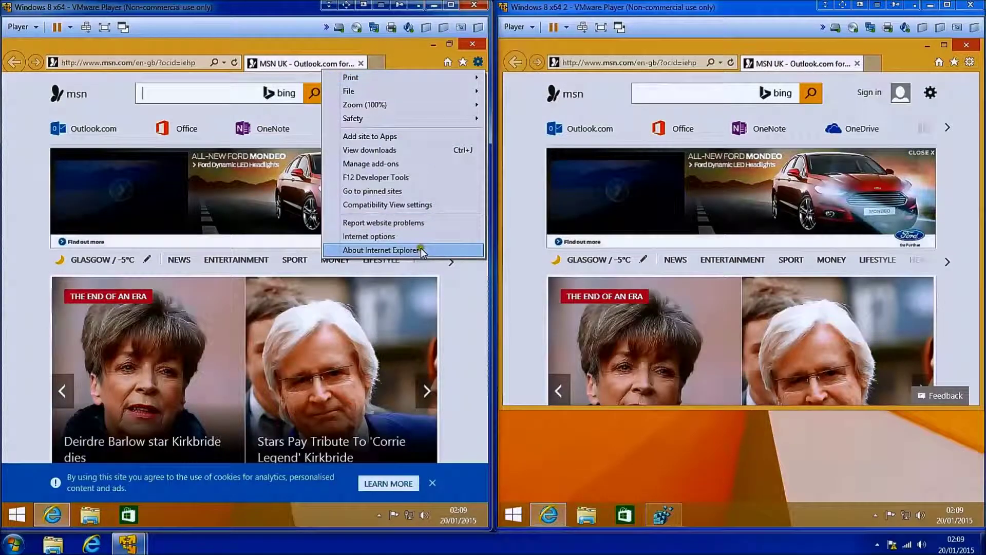
left_click(406, 237)
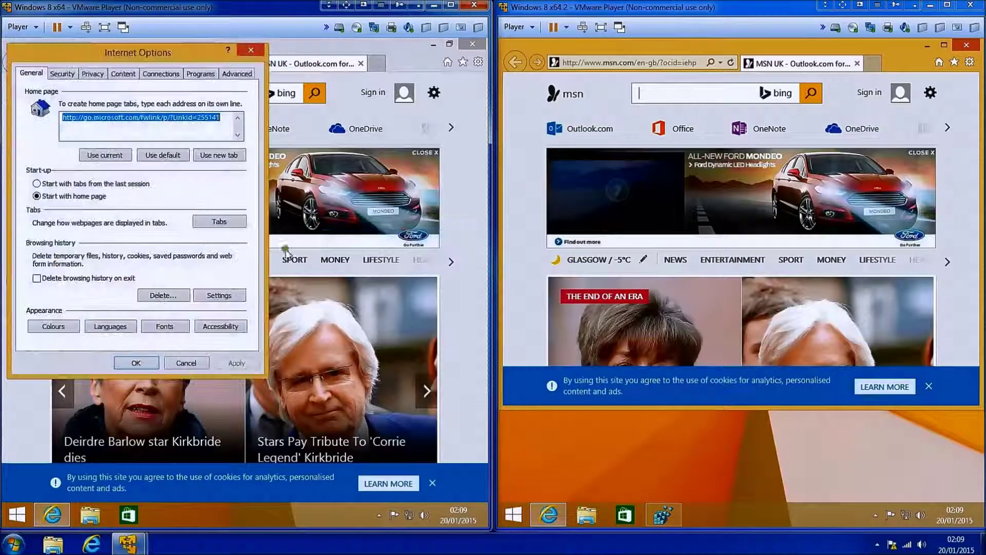
left_click(214, 295)
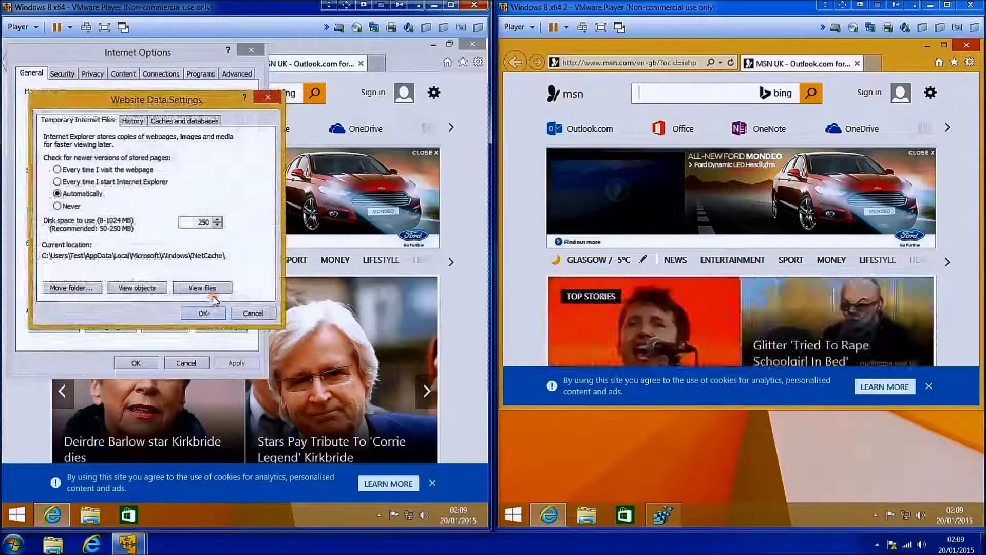
left_click(147, 289)
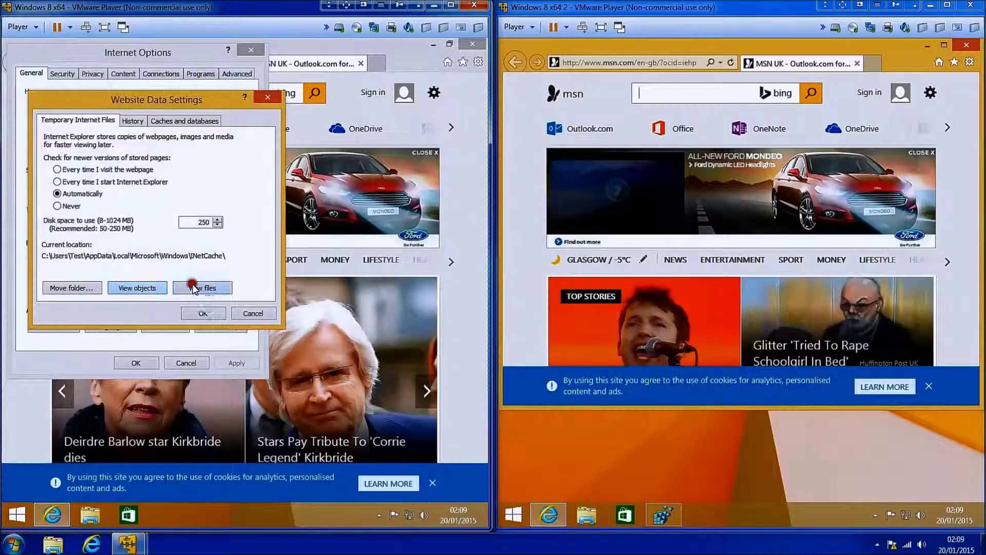
left_click(193, 287)
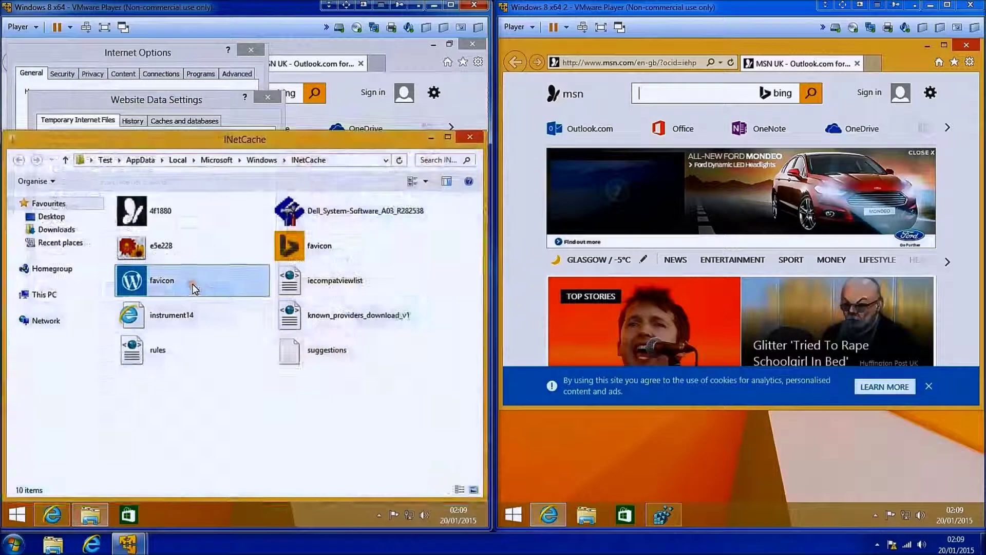
- Check the favourites and view the temporary internet files of Internet Explorer in the Windows 8 x64 2 machine
left_click(953, 61)
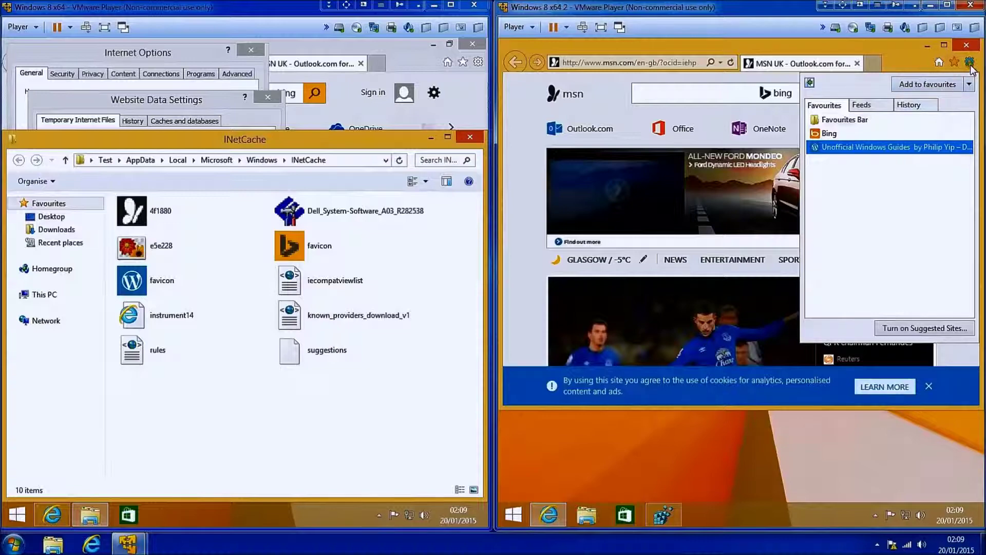
left_click(969, 63)
left_click(868, 236)
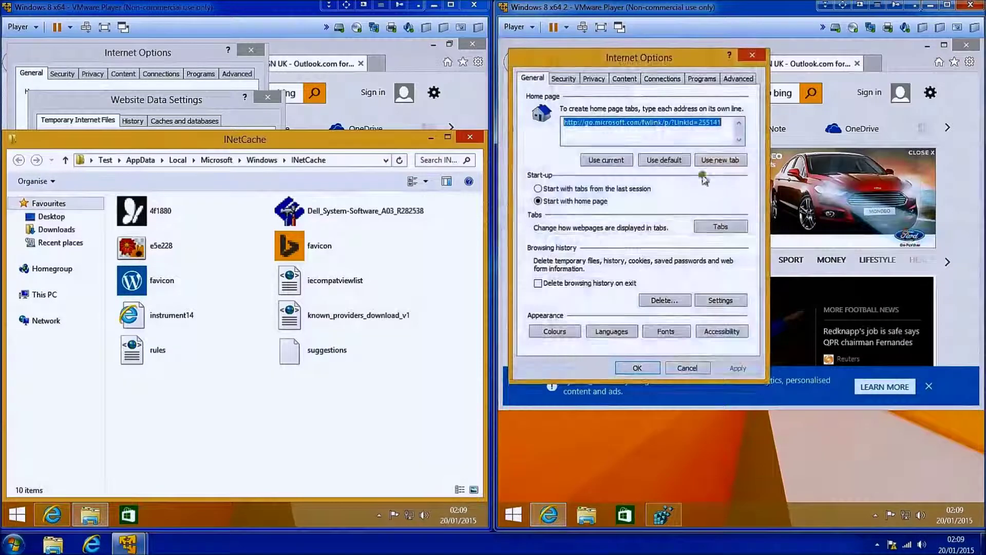
left_click(713, 303)
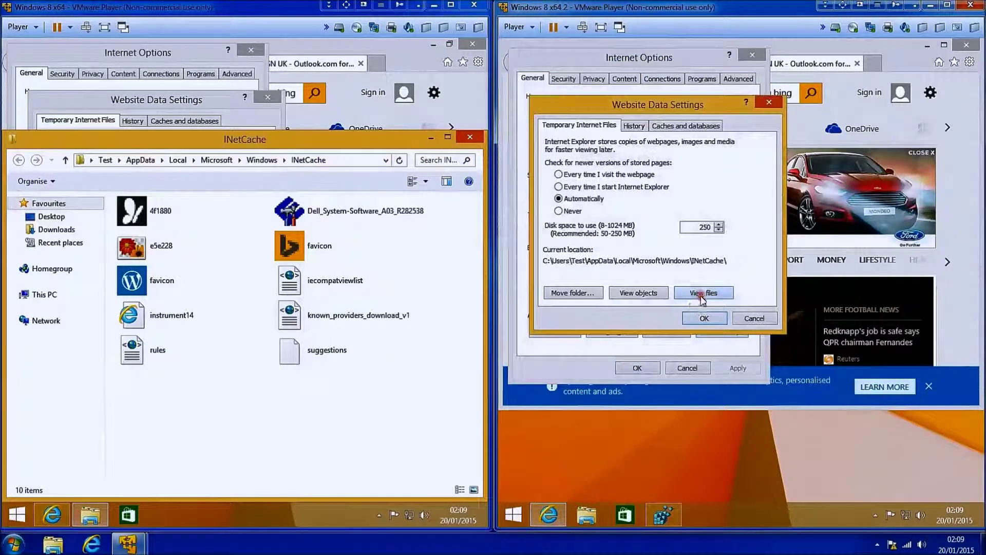
left_click(701, 294)
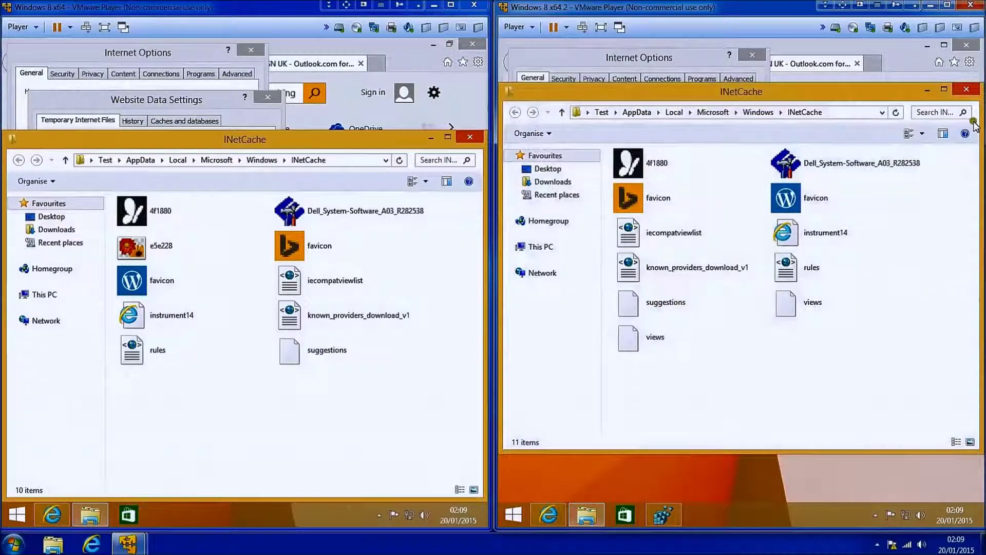
- Close the INetCache windows in both machines, plus the settings dialogs and Internet Explorer in the Windows 8 x64 machine
left_click(959, 93)
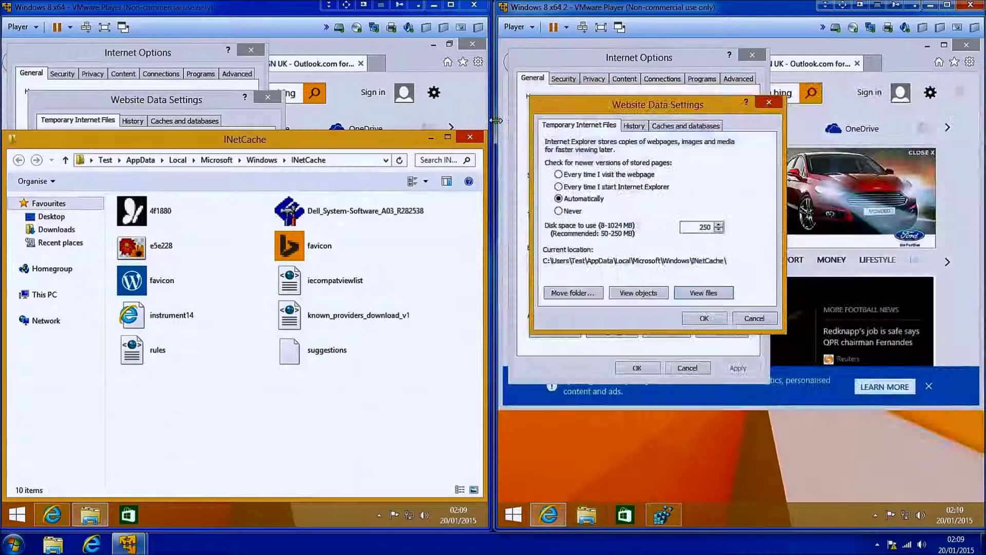
left_click(469, 136)
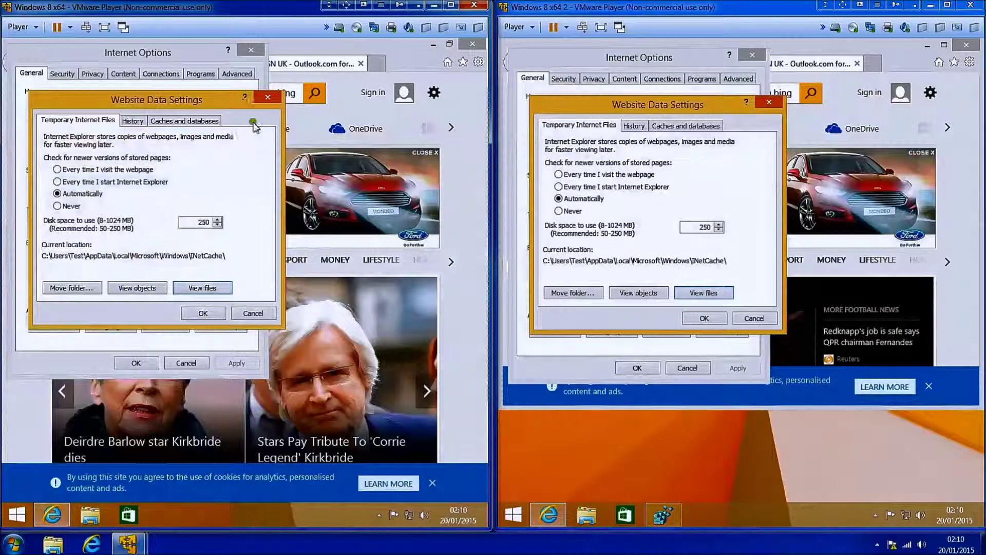
left_click(275, 101)
left_click(251, 49)
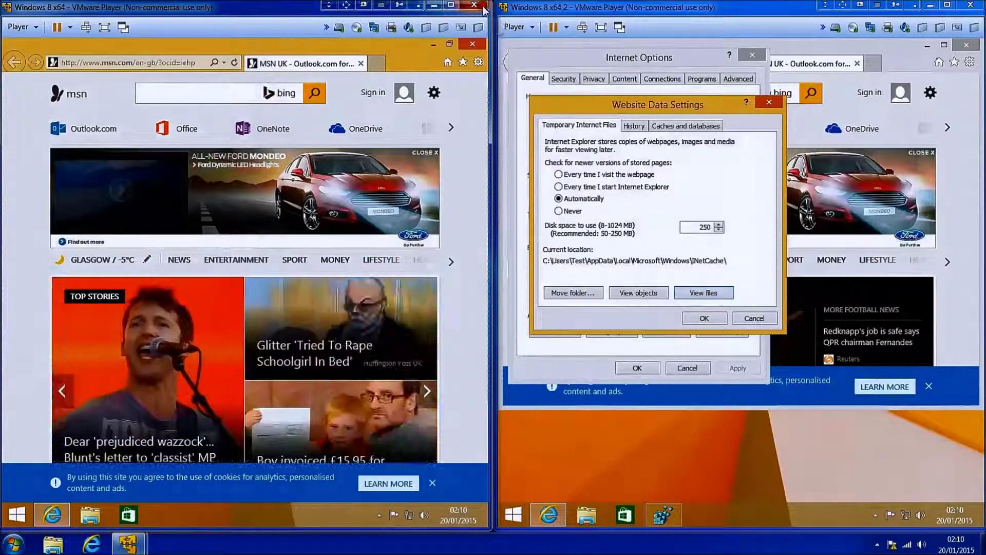
left_click(478, 6)
left_click(314, 303)
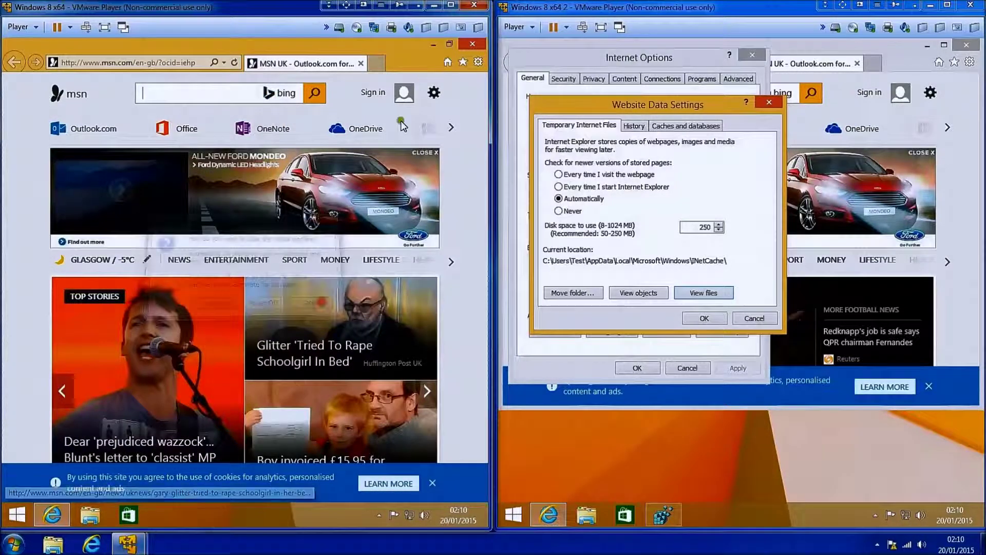
left_click(471, 45)
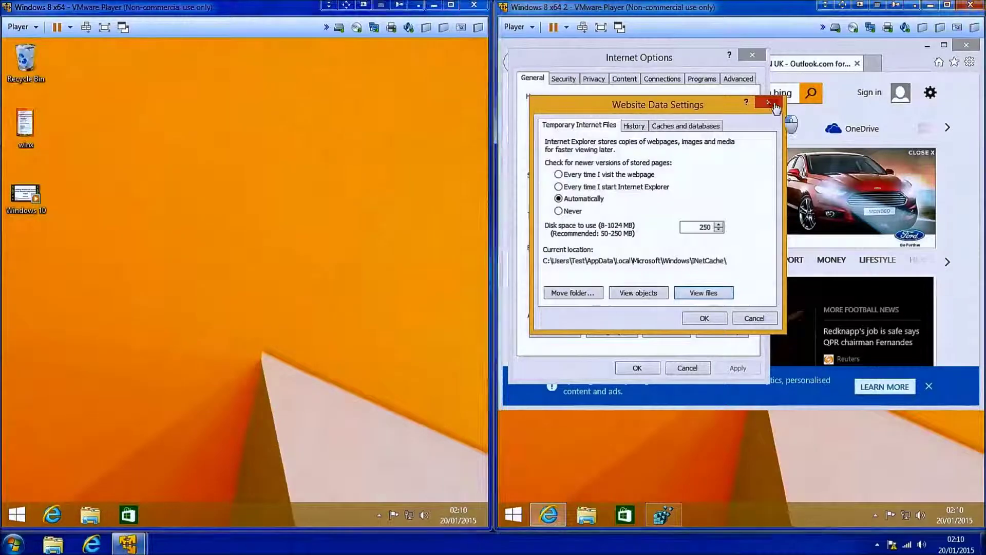
- Close the Website Data Settings and Internet Options dialogs and Internet Explorer in the Windows 8 x64 2 machine
left_click(769, 102)
left_click(751, 55)
left_click(971, 47)
- Launch File Explorer in both virtual machines and compare the contents of Local Disk (C:), including the Dell folder
key("super+e")
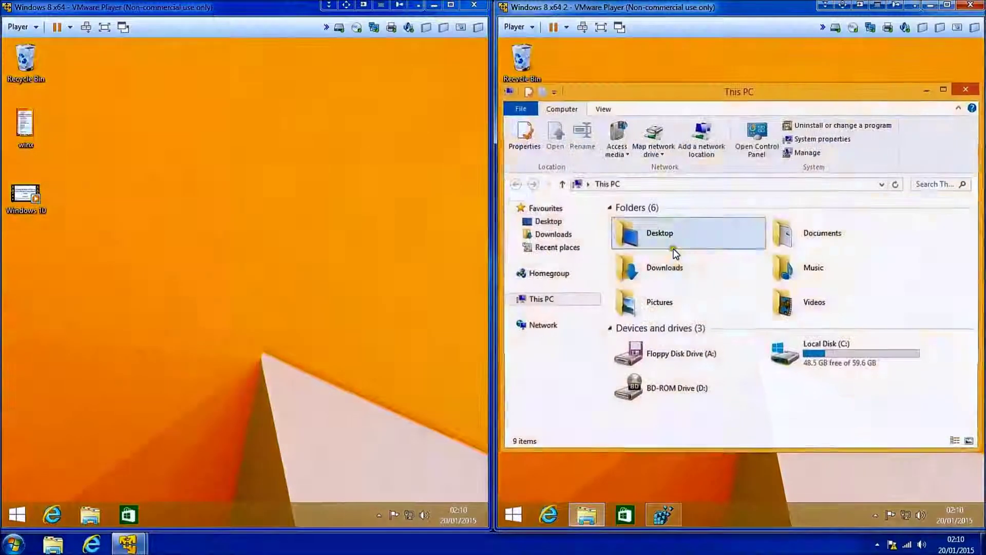
key("super+e")
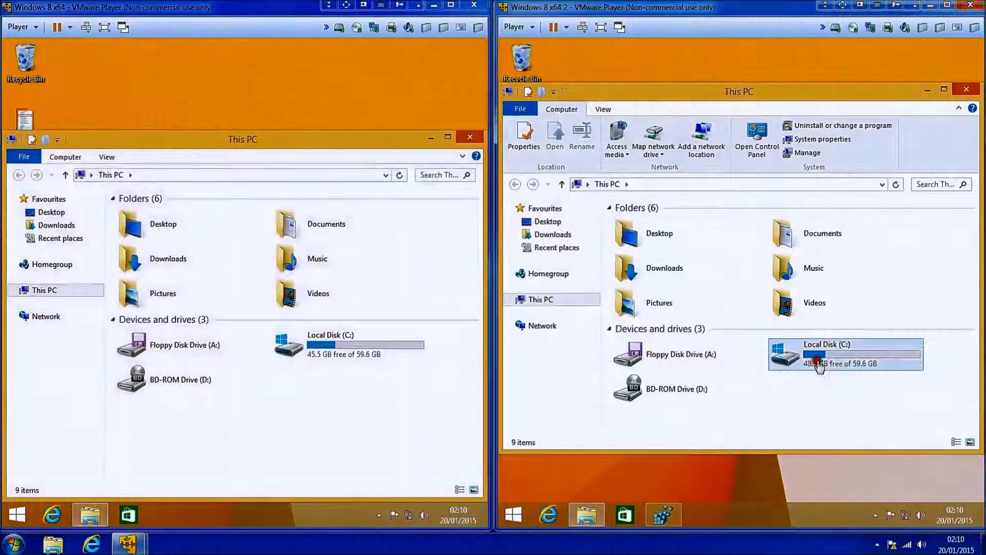
left_click(841, 354)
double_click(840, 354)
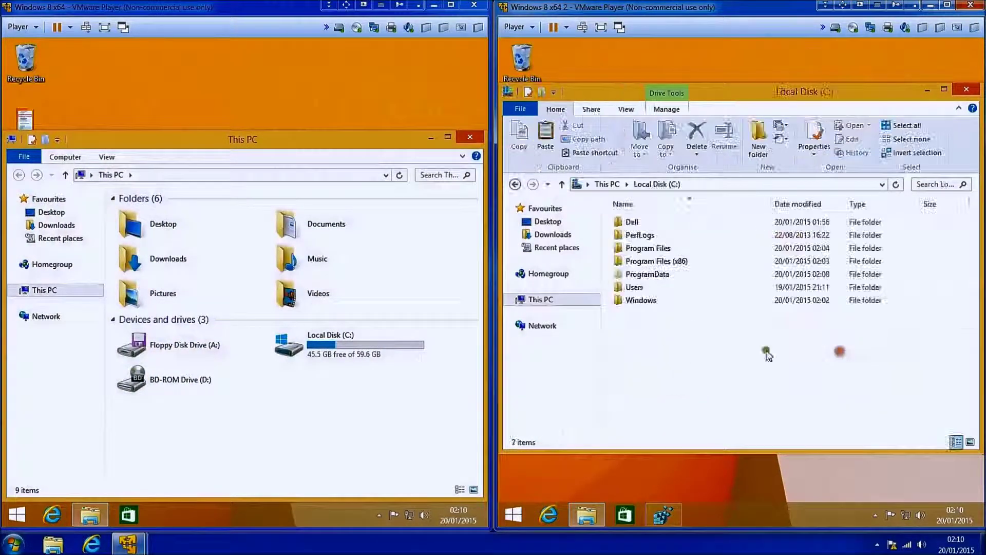
left_click(385, 336)
double_click(385, 336)
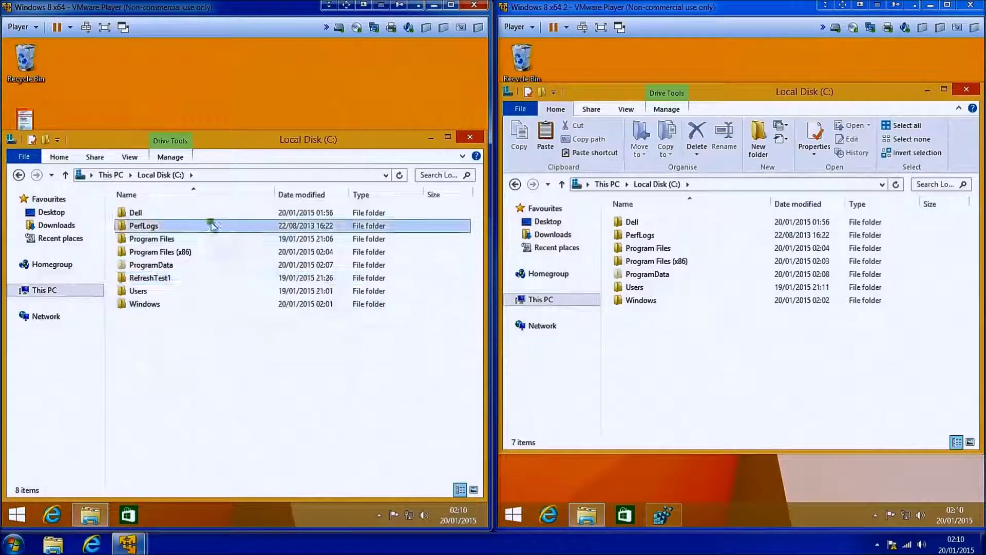
left_click(198, 212)
left_click(644, 222)
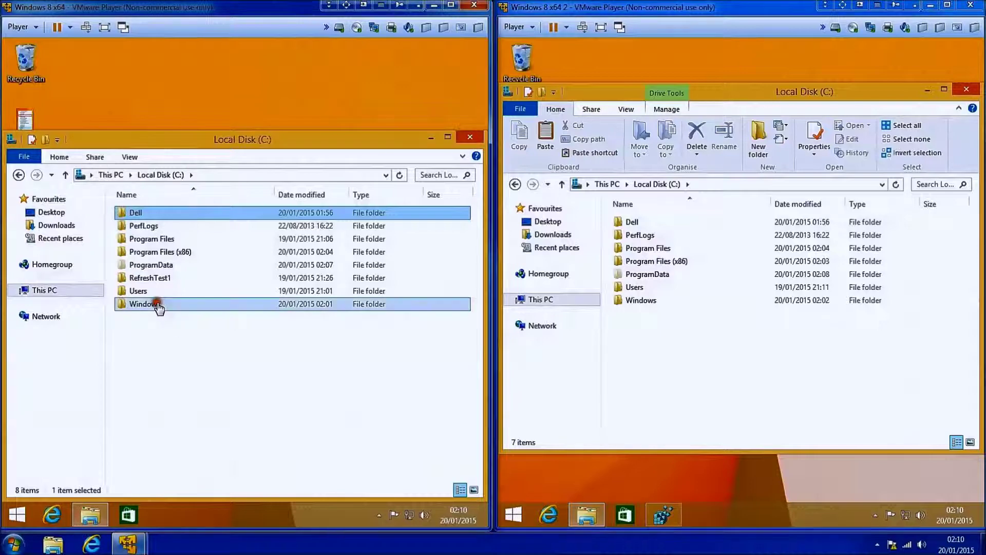
- Look through the contents of the C:\Windows folder in the Windows 8 x64 machine
double_click(159, 305)
left_click(159, 305)
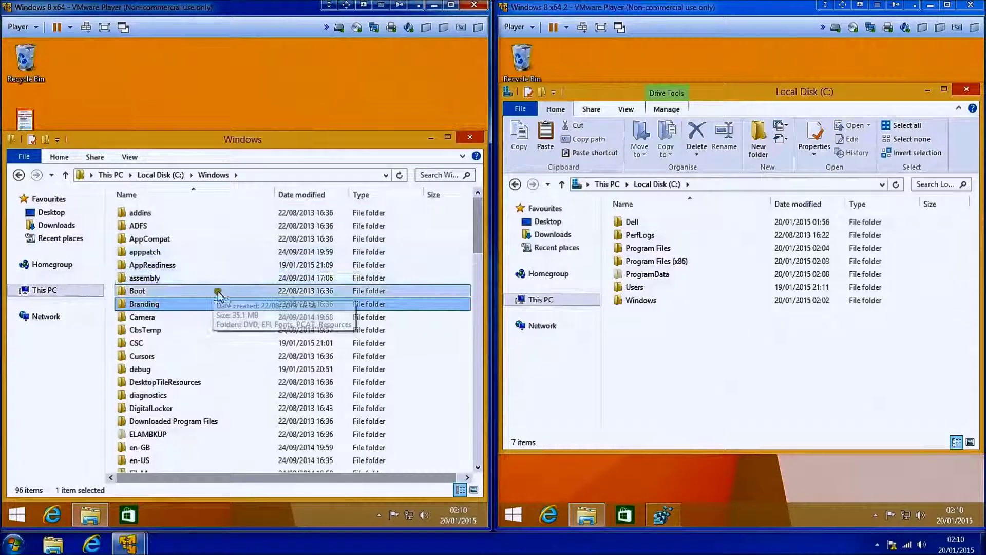
scroll(229, 291, "down", 9)
scroll(231, 293, "down", 2)
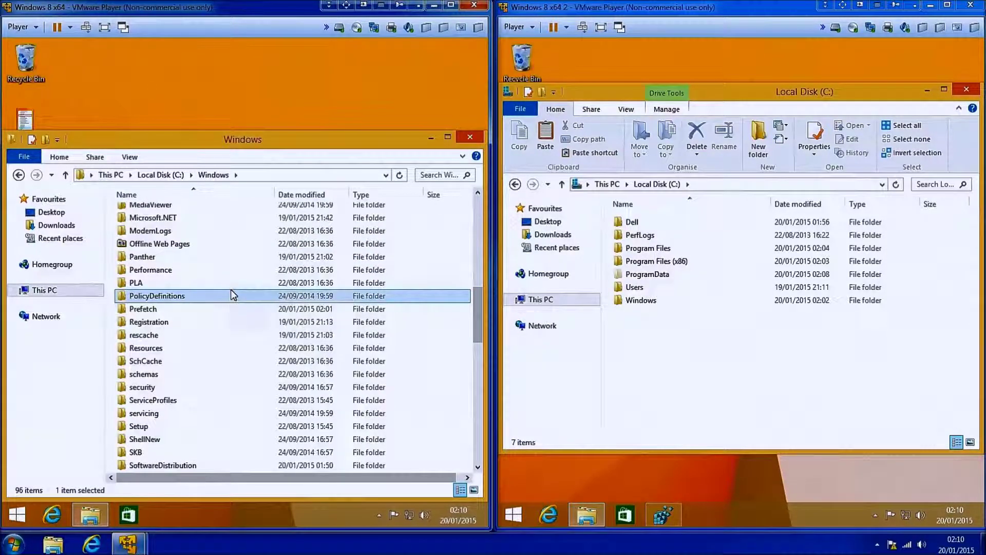
scroll(230, 293, "down", 2)
scroll(234, 291, "down", 5)
scroll(257, 277, "up", 11)
scroll(295, 265, "up", 7)
- Sort the Windows folder in the Windows 8 x64 machine by date modified, oldest first, and select the Windows PY Test folder
left_click(311, 195)
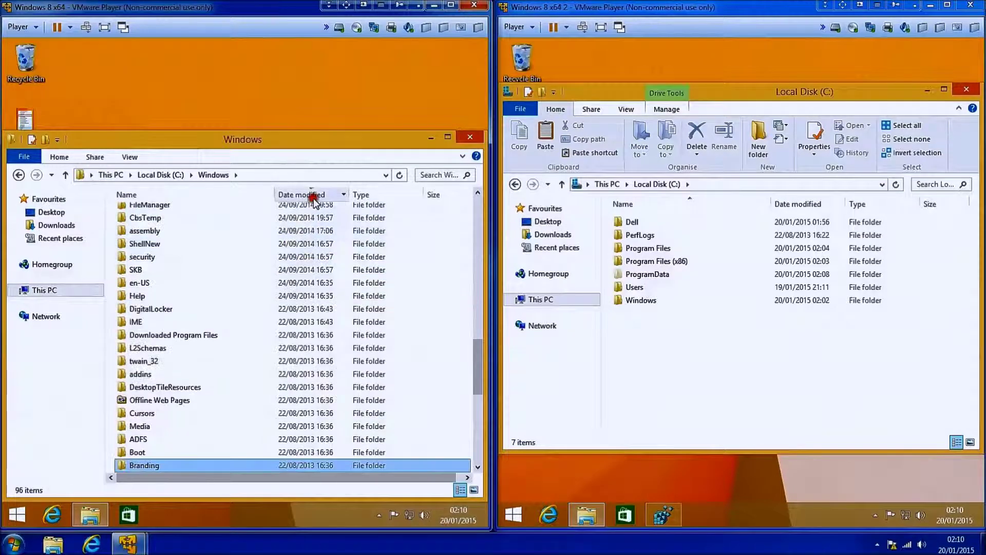
scroll(314, 248, "up", 15)
left_click(331, 195)
scroll(319, 221, "down", 6)
left_click(322, 231)
scroll(322, 233, "down", 12)
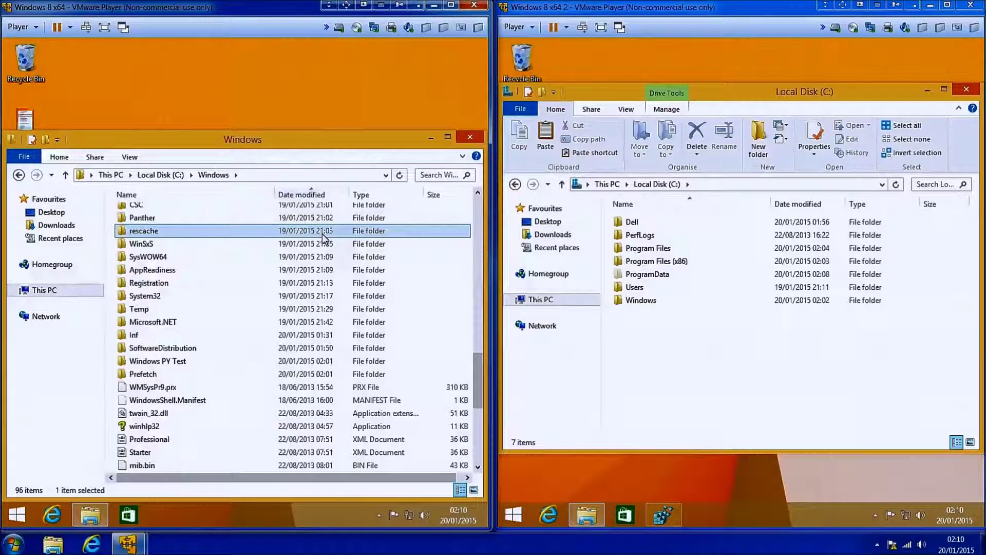
left_click(229, 362)
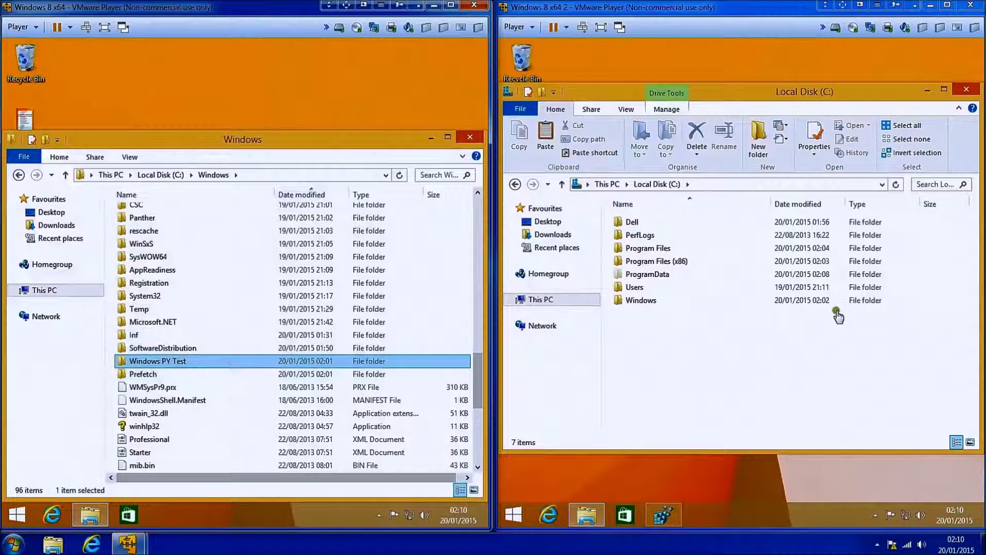
- In the Windows 8 x64 2 machine, sort the C:\Windows folder by date modified, oldest first, and select the Windows PY Test folder
double_click(636, 300)
left_click(692, 235)
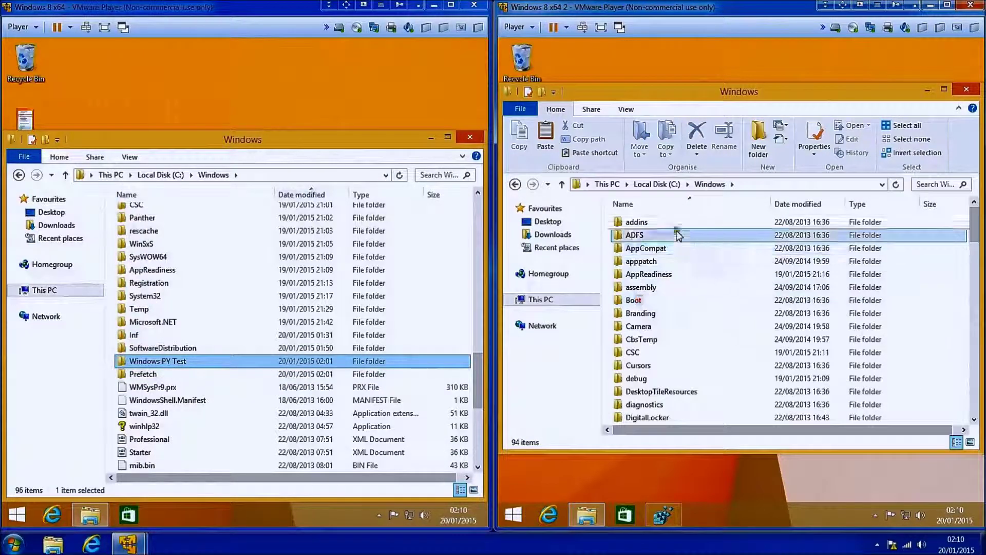
left_click(794, 207)
left_click(794, 206)
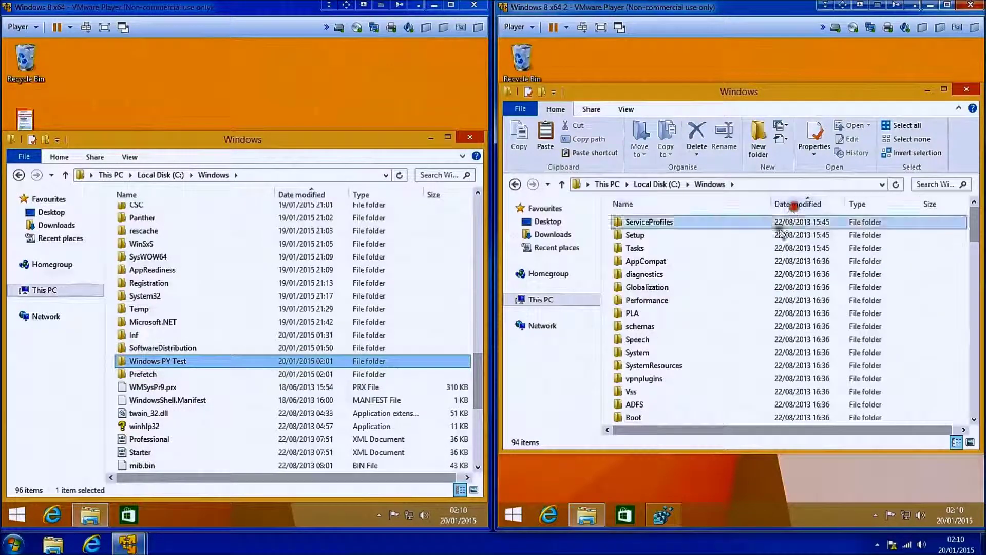
scroll(780, 247, "down", 7)
scroll(779, 262, "down", 10)
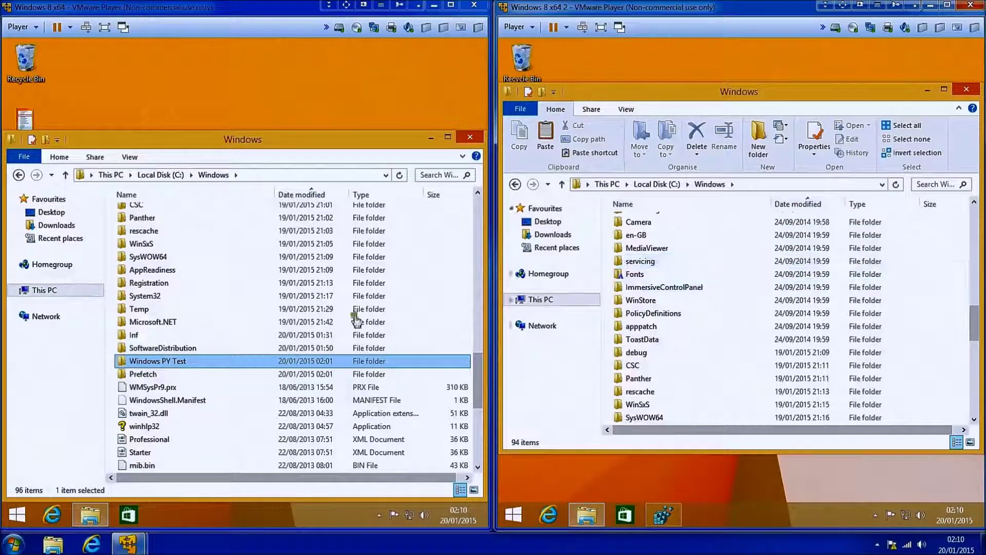
scroll(790, 374, "down", 4)
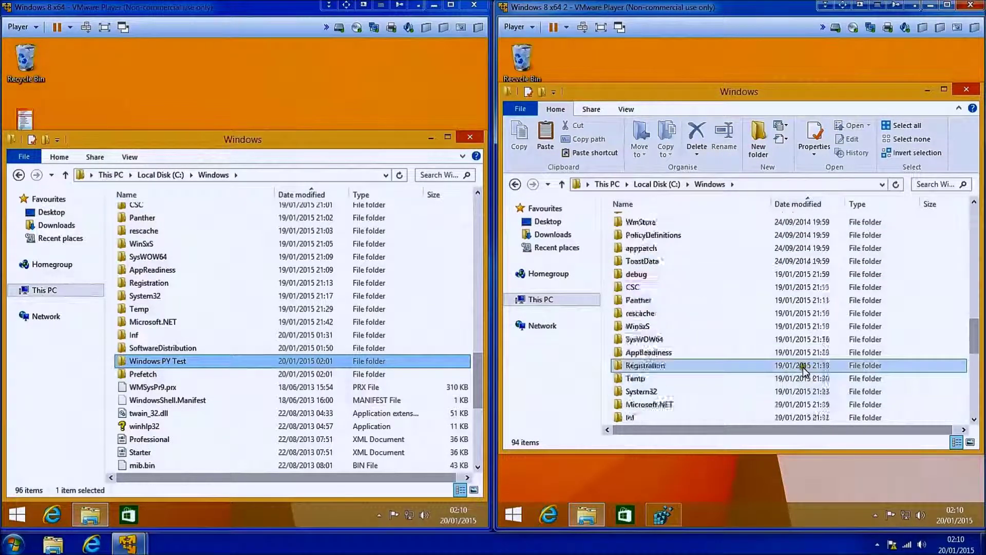
left_click(749, 368)
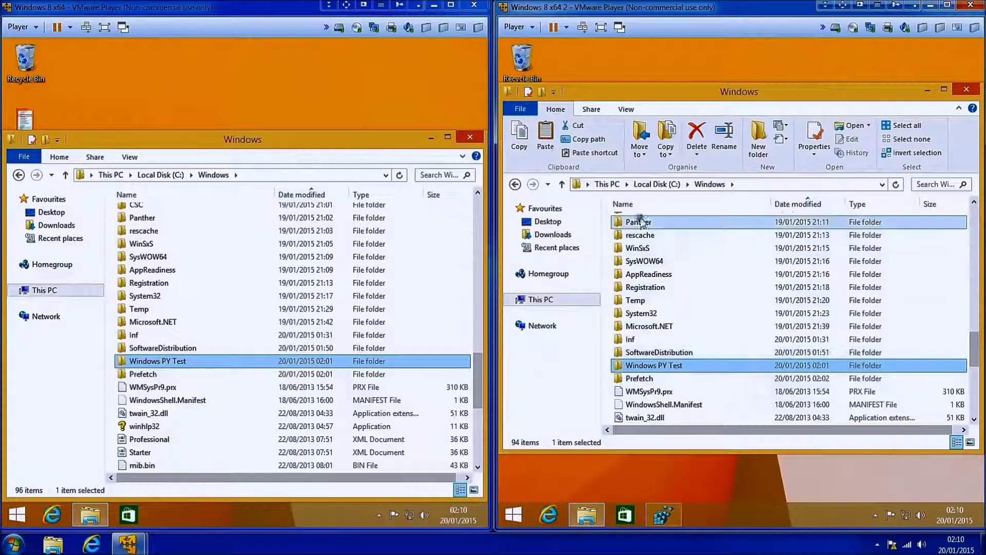
- Compare the ProgramData folder in both virtual machines, and select PD PY Test in the Windows 8 x64 2 machine
left_click(512, 187)
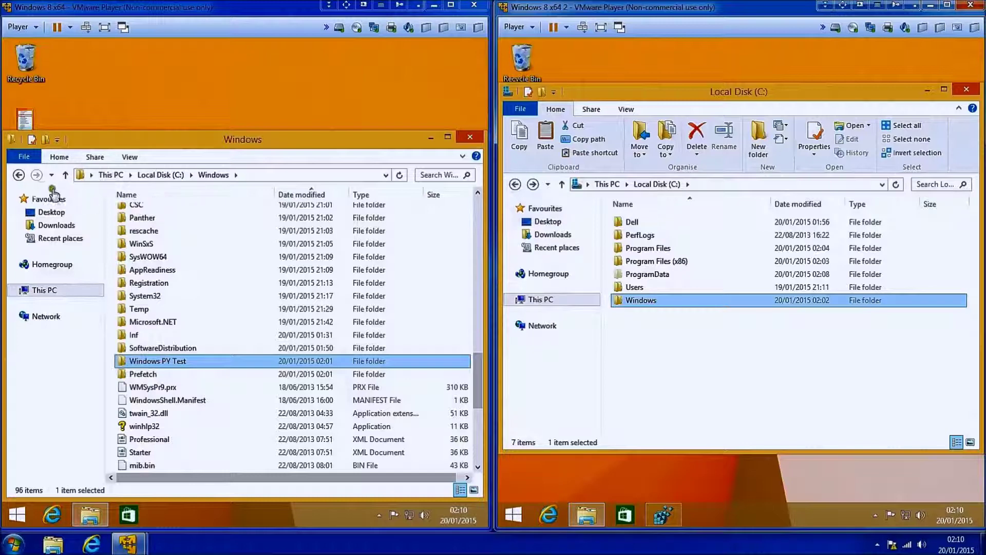
left_click(18, 175)
double_click(191, 264)
left_click(718, 276)
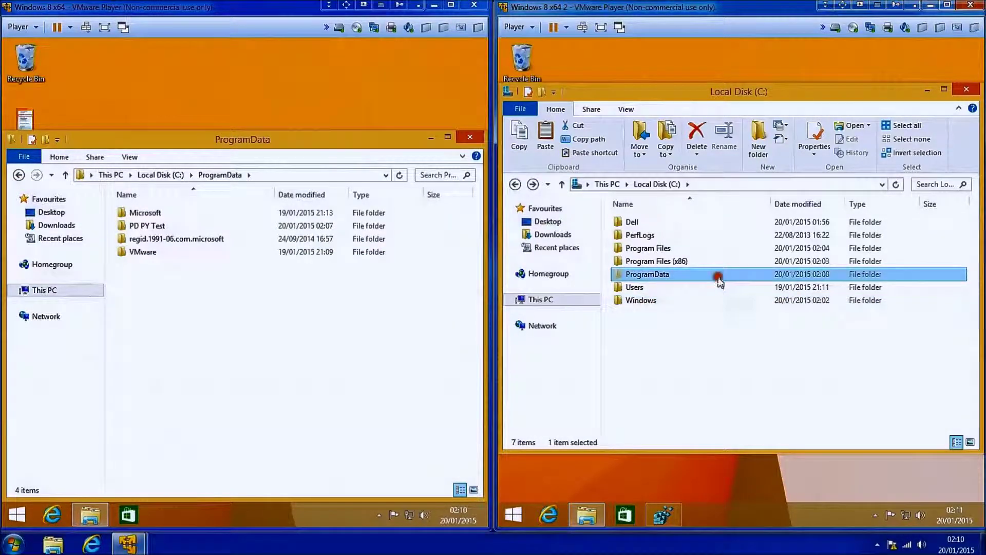
double_click(698, 274)
left_click(656, 236)
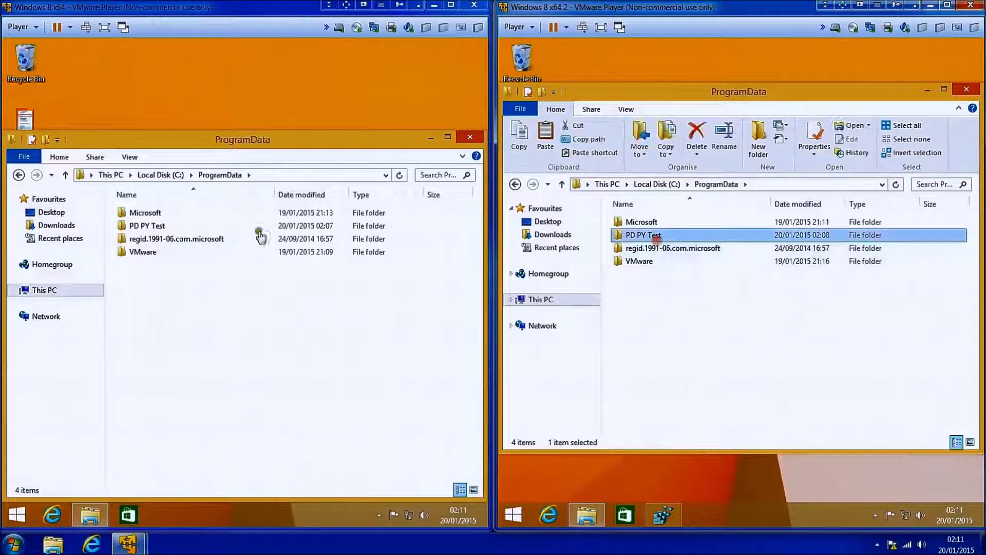
- Compare the Program Files (x86) folder in both virtual machines, and select PFx86 PY Test in the Windows 8 x64 2 machine
left_click(19, 175)
double_click(209, 253)
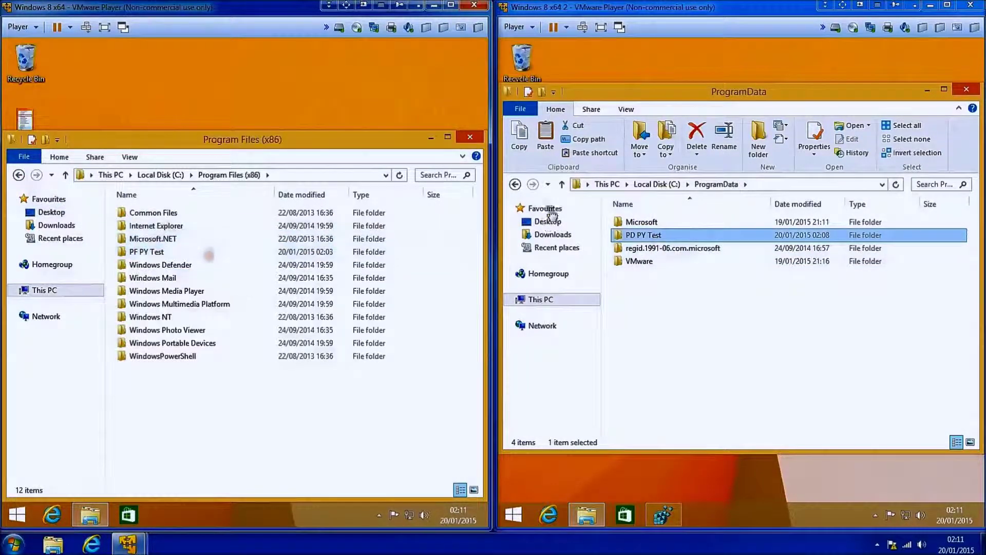
left_click(515, 184)
double_click(663, 261)
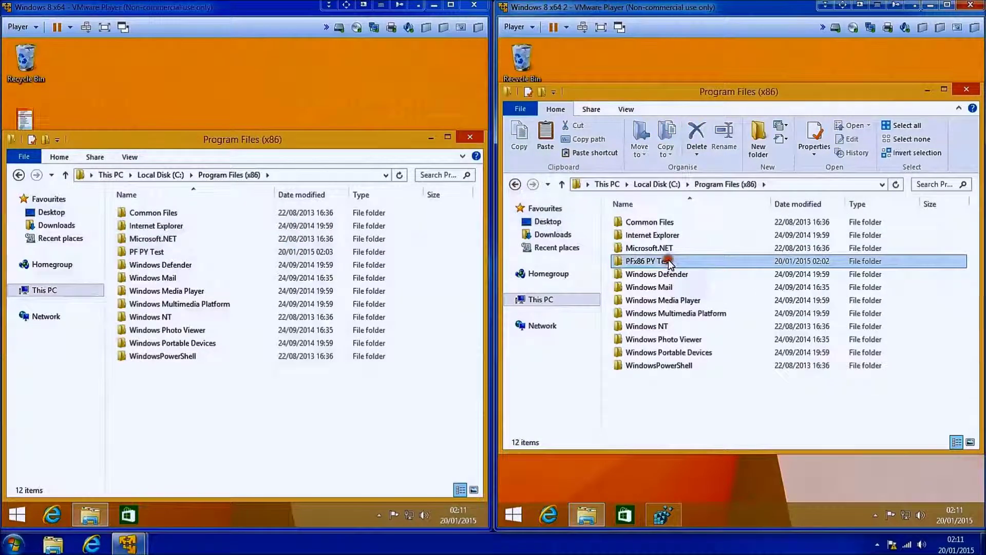
left_click(666, 263)
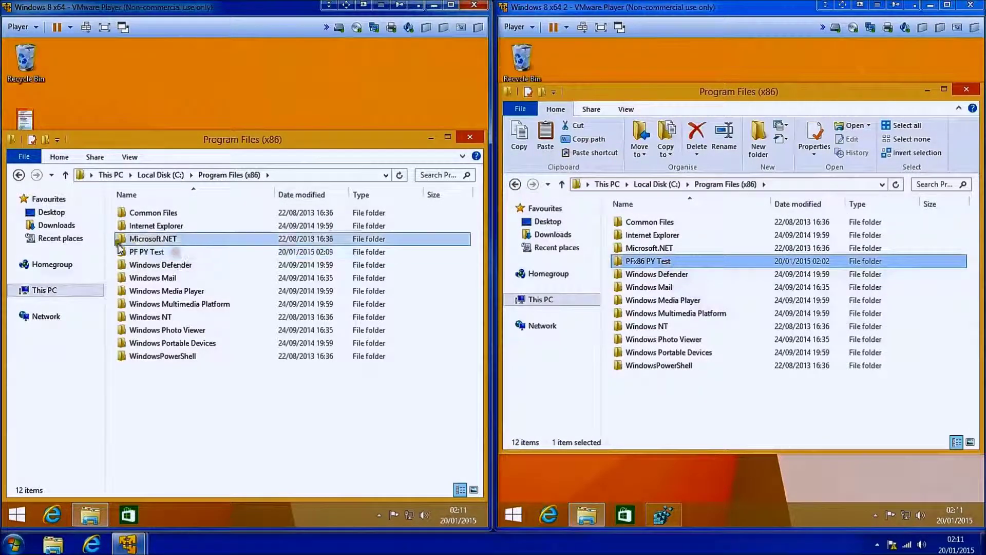
- Rename the PF PY Test folder in Program Files (x86) of the Windows 8 x64 machine as PFx86 PY Test
right_click(144, 251)
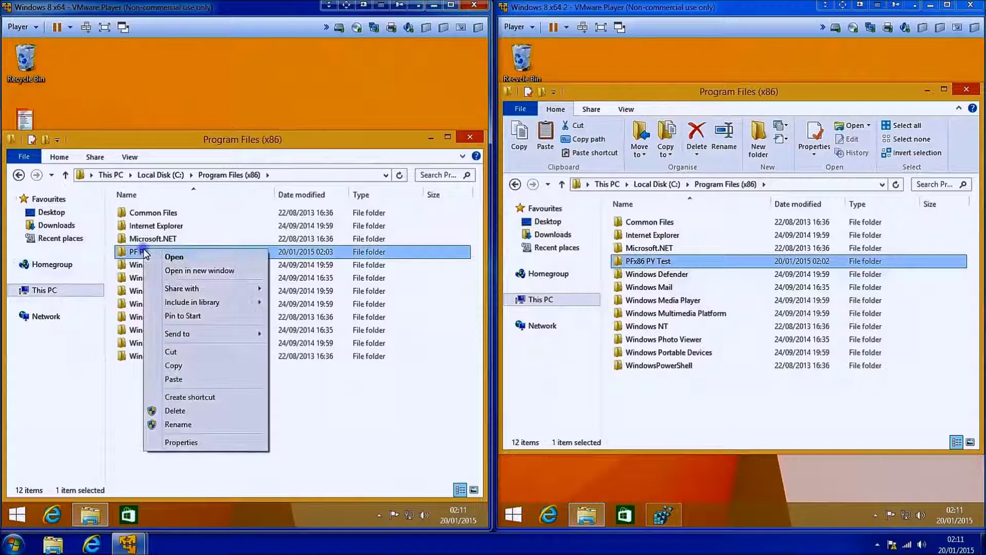
left_click(198, 424)
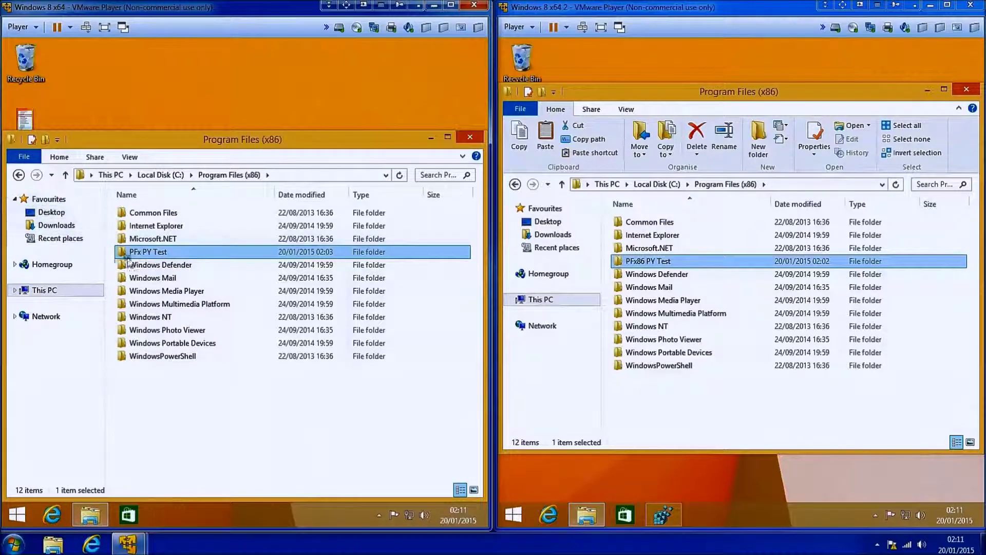
right_click(147, 250)
left_click(196, 425)
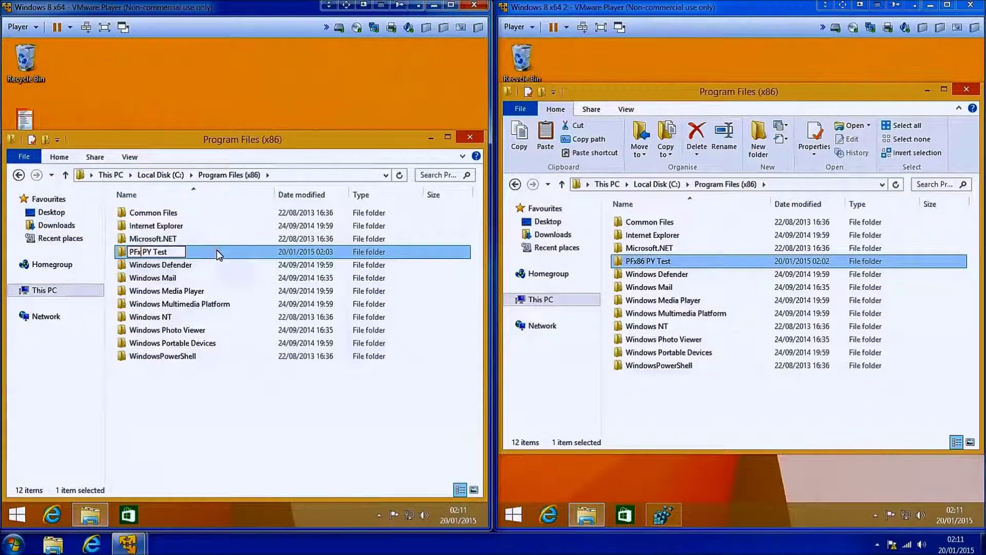
- Compare the C:\Program Files folder in both virtual machines
left_click(18, 174)
double_click(171, 240)
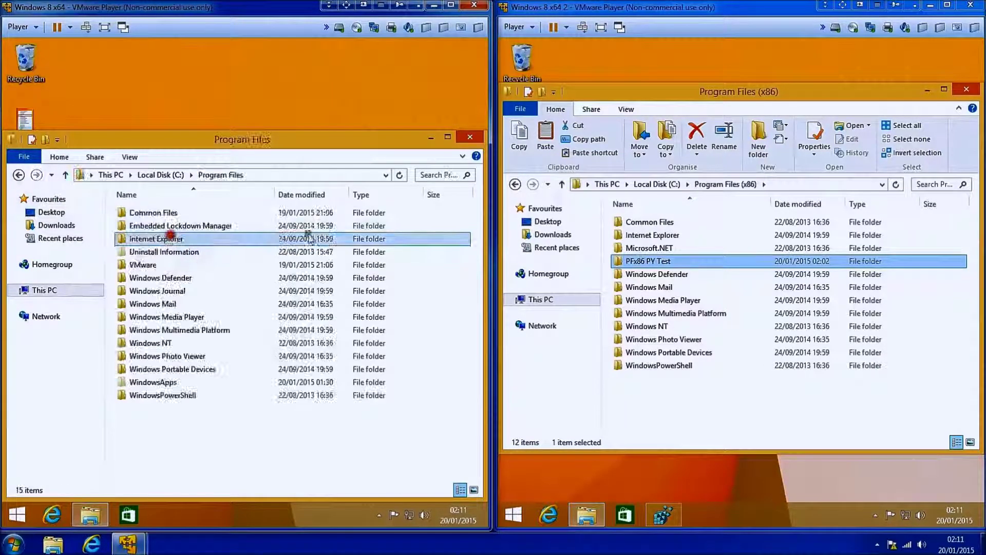
left_click(515, 184)
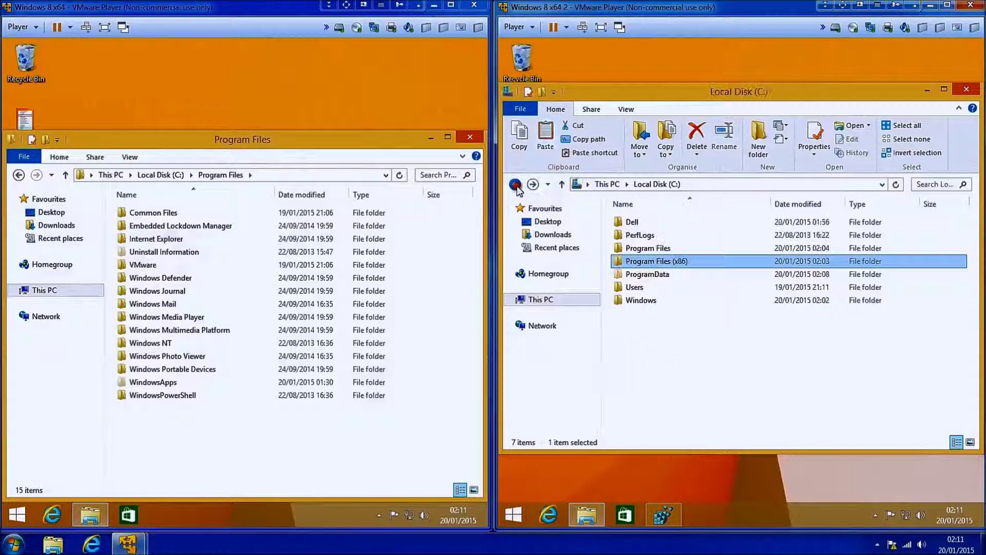
double_click(631, 248)
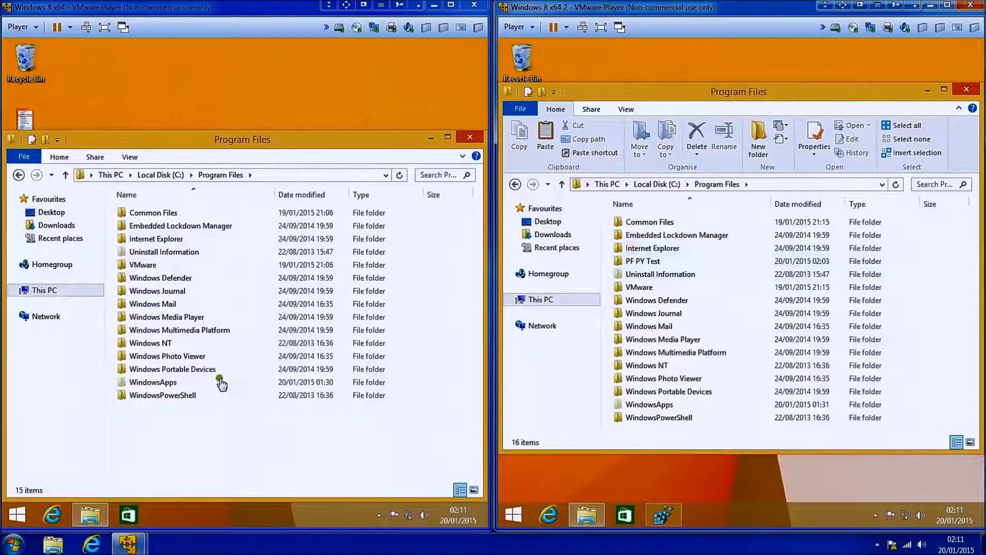
right_click(202, 456)
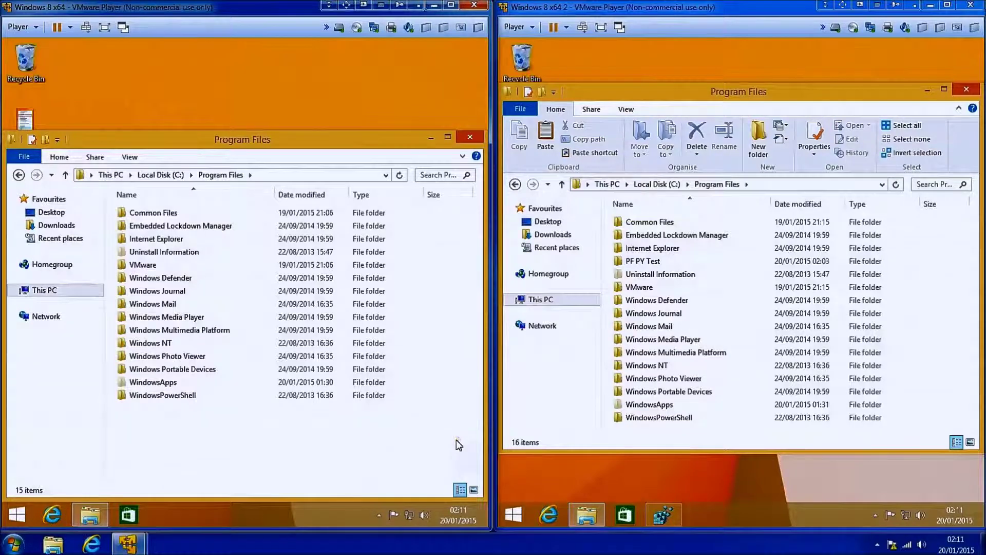
left_click(186, 213)
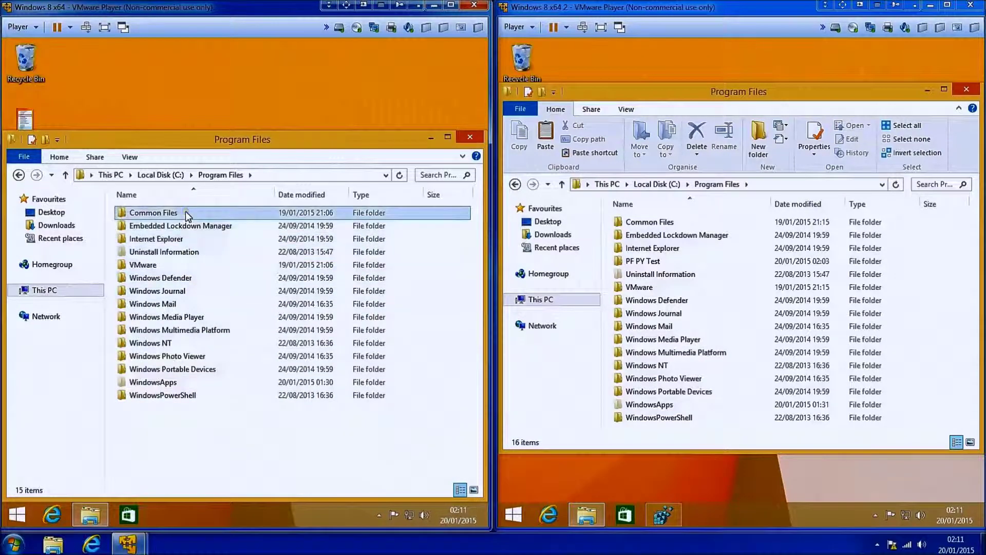
- In the Windows 8 x64 machine, copy the PFx86 PY Test folder from Program Files (x86) into Program Files, granting administrator permission
left_click(20, 175)
double_click(154, 252)
left_click(160, 252)
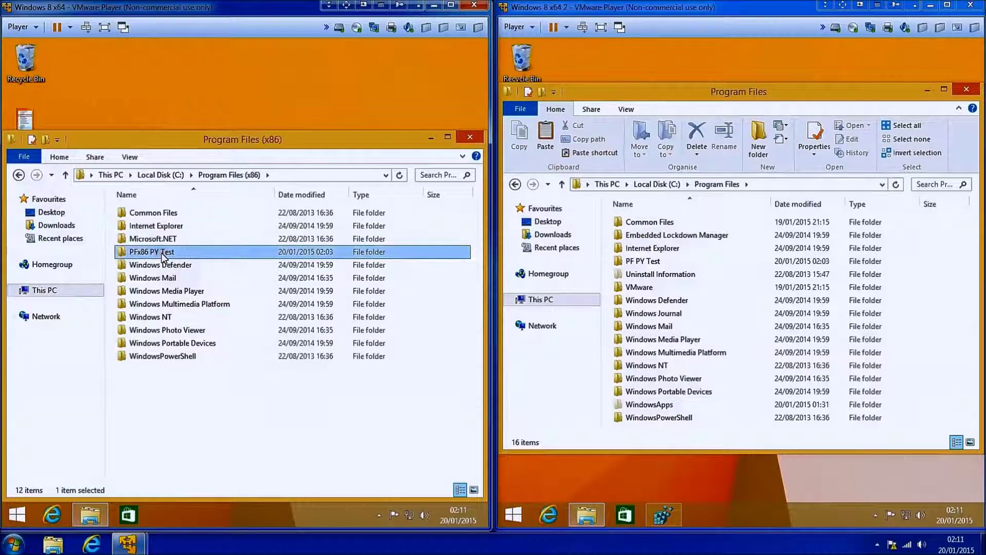
left_click(17, 175)
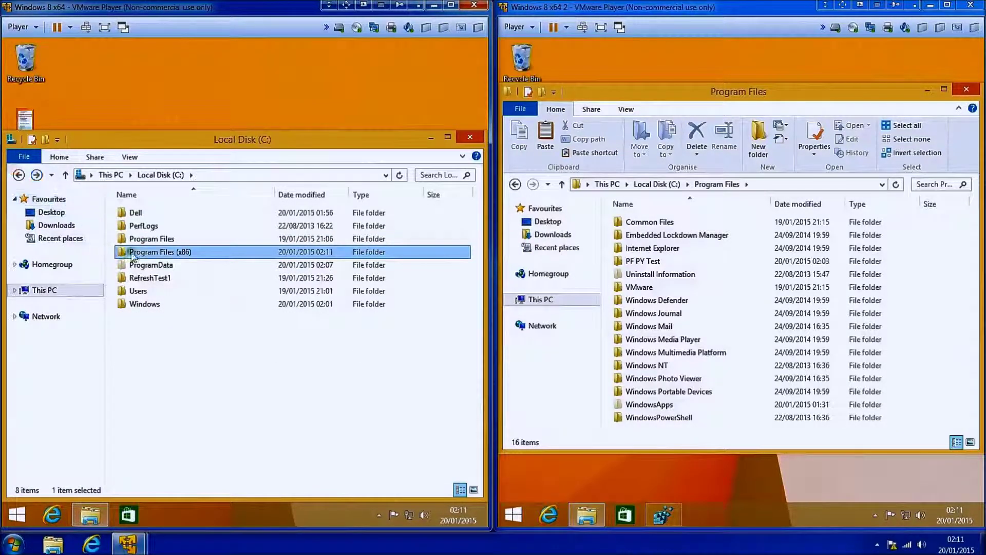
double_click(151, 239)
key("ctrl+v")
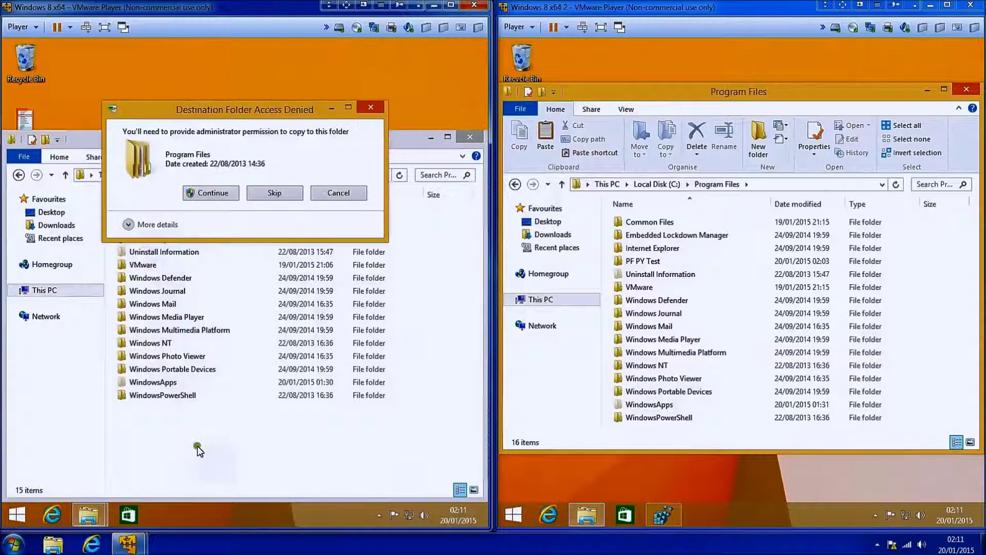
left_click(206, 195)
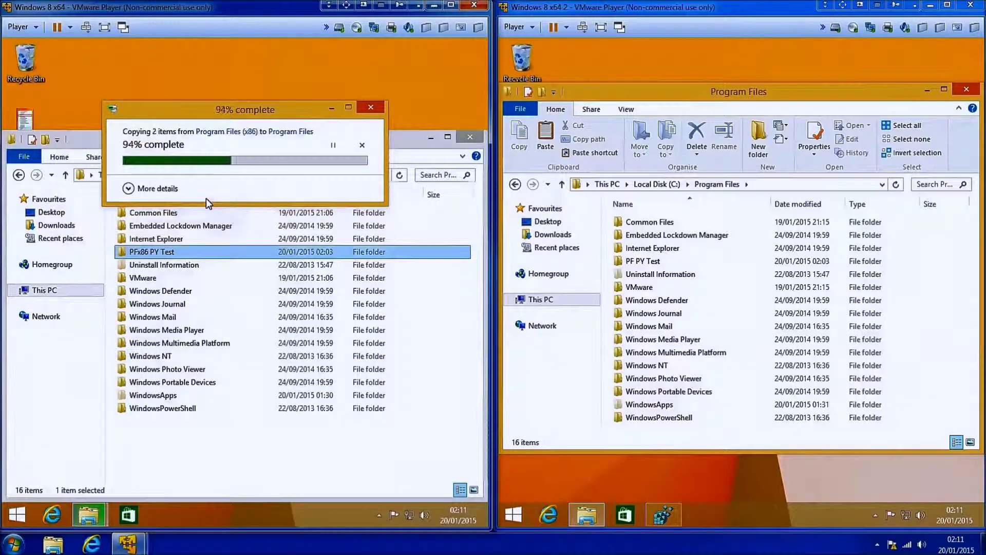
- Rename the PFx86 PY Test folder in Program Files of the Windows 8 x64 machine as PF PY Test, and close both Program Files windows
right_click(159, 262)
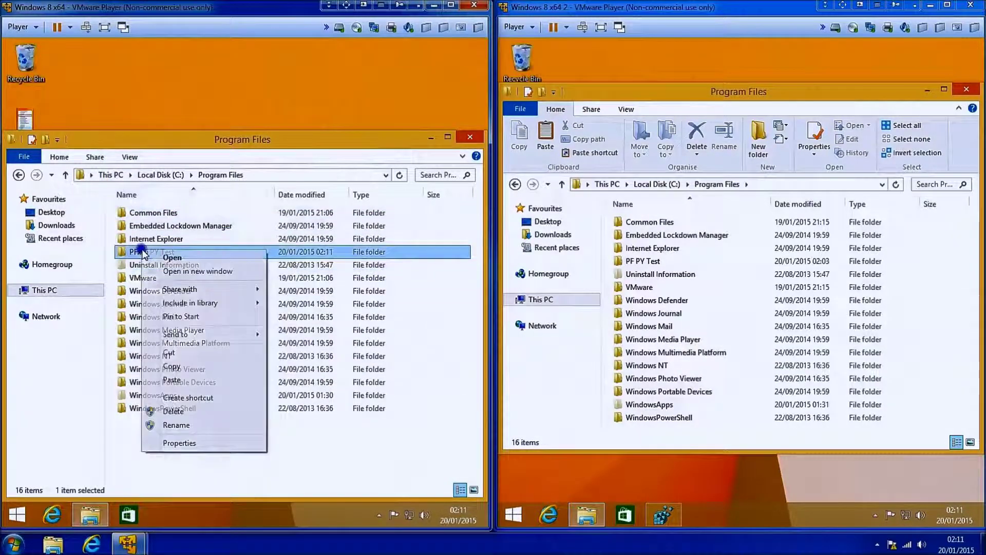
left_click(195, 435)
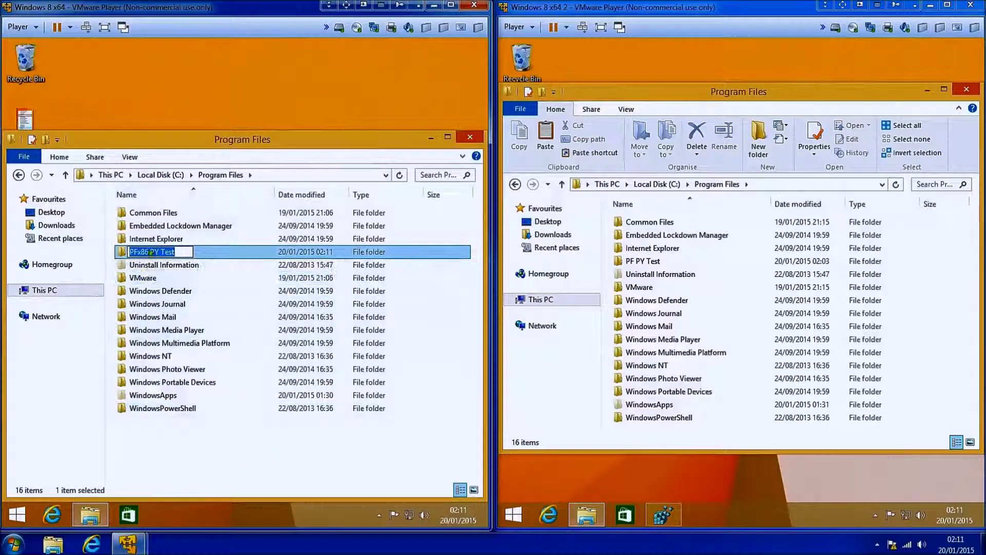
key("BackSpace")
key("BackSpace")
left_click(279, 430)
left_click(469, 137)
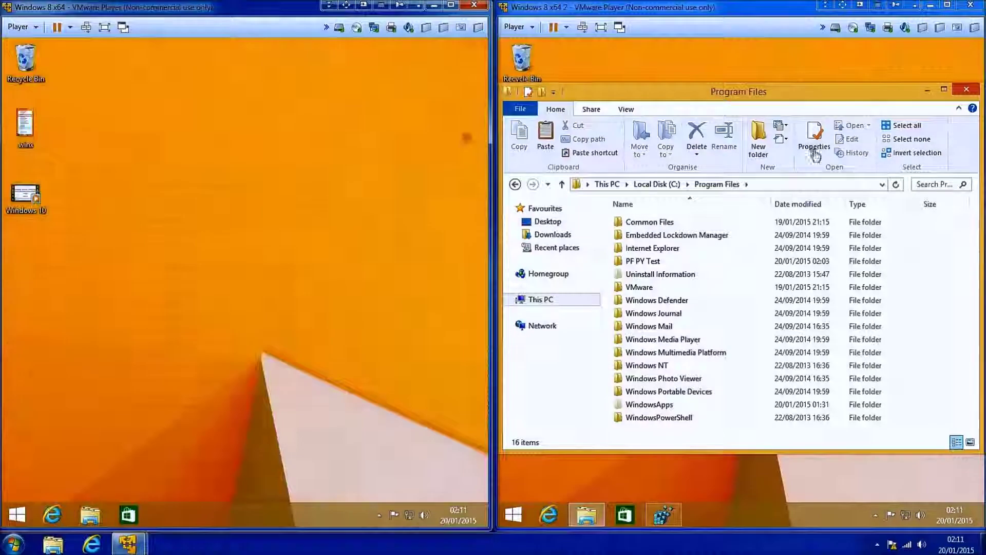
left_click(966, 88)
- Compare the %AppData% Roaming folder in both virtual machines, including AppData PY Test, and close both windows
left_click(109, 411)
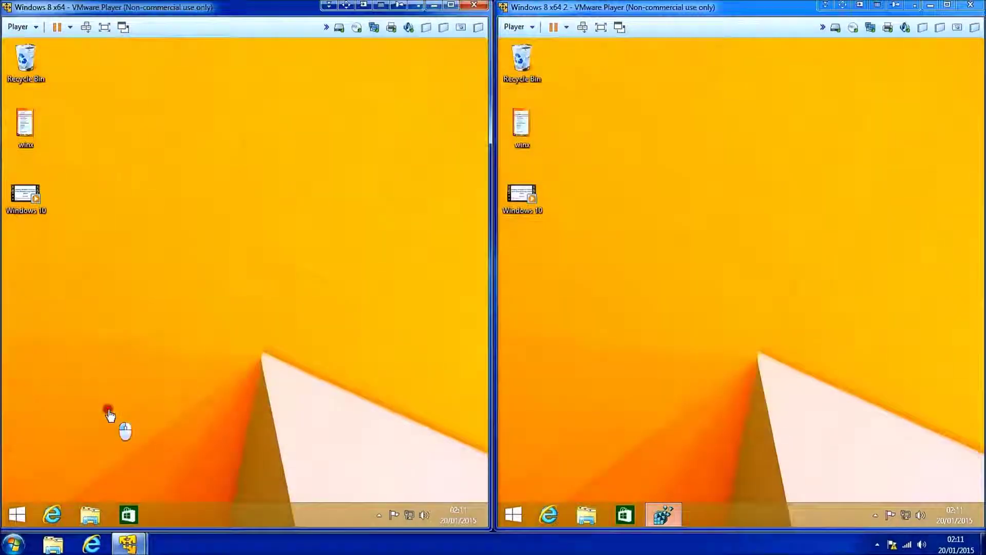
key("super+r")
key("Return")
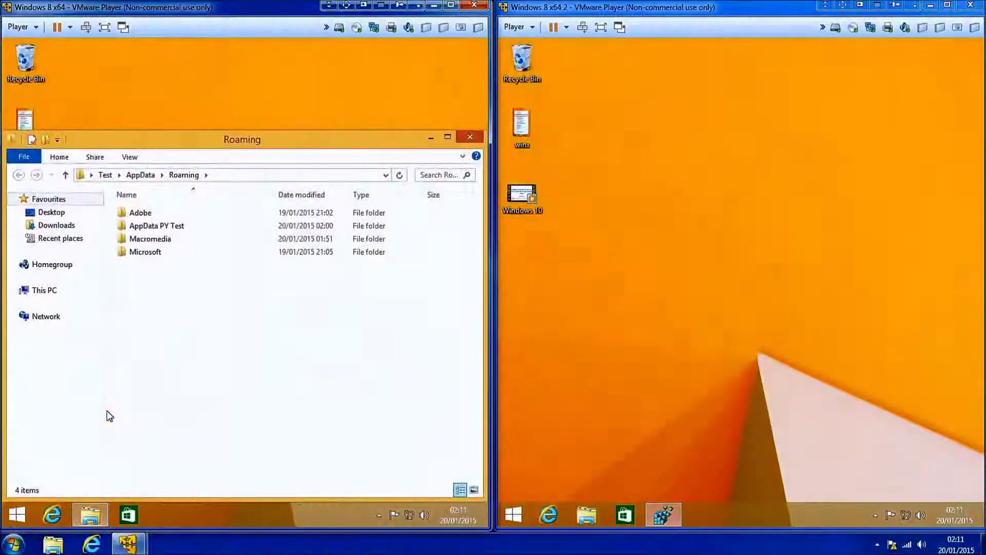
left_click(678, 442)
key("super+r")
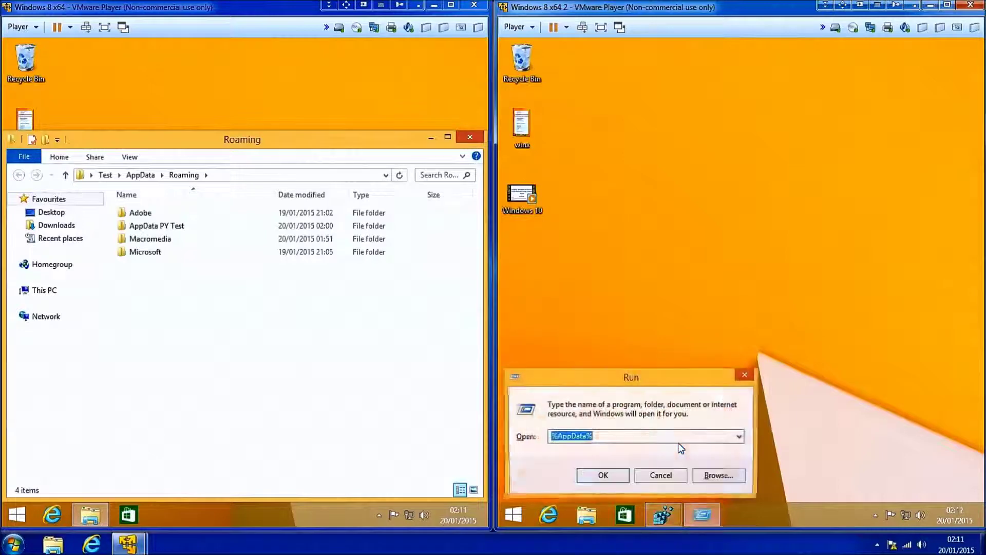
key("Return")
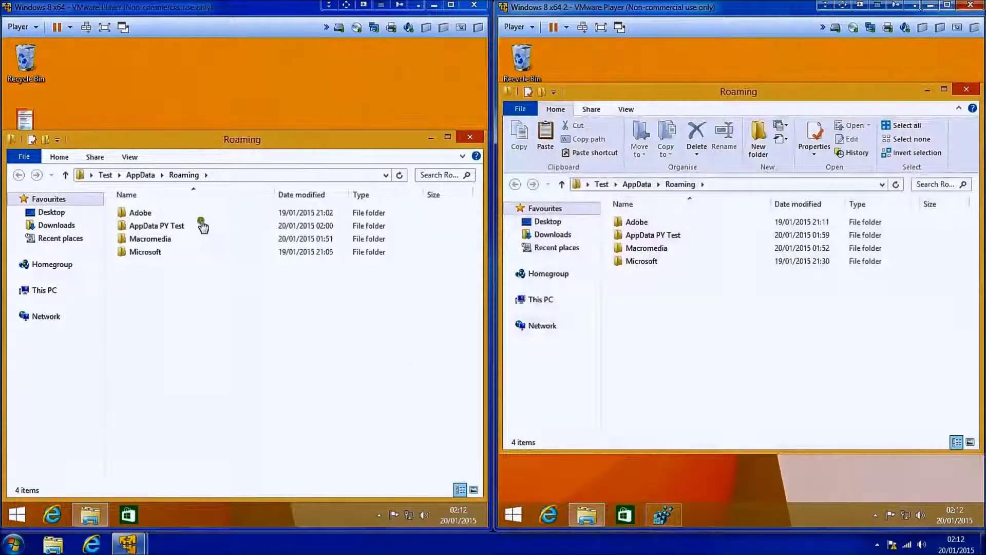
left_click(168, 224)
left_click(687, 234)
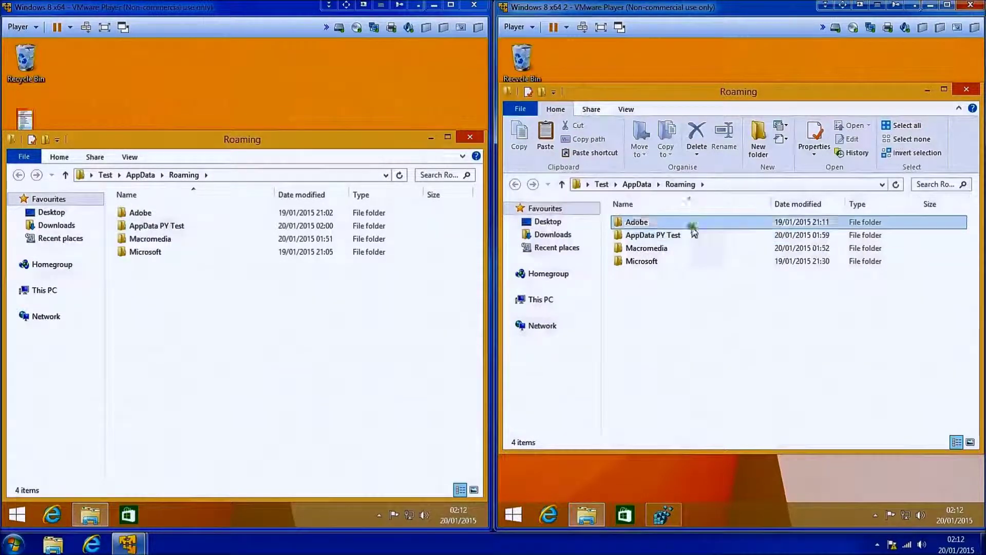
left_click(966, 90)
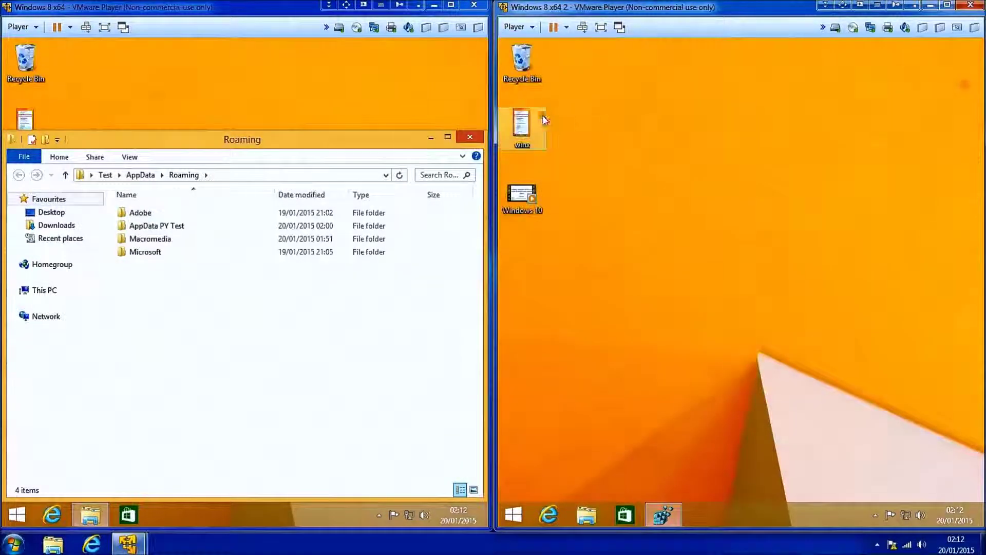
left_click(470, 137)
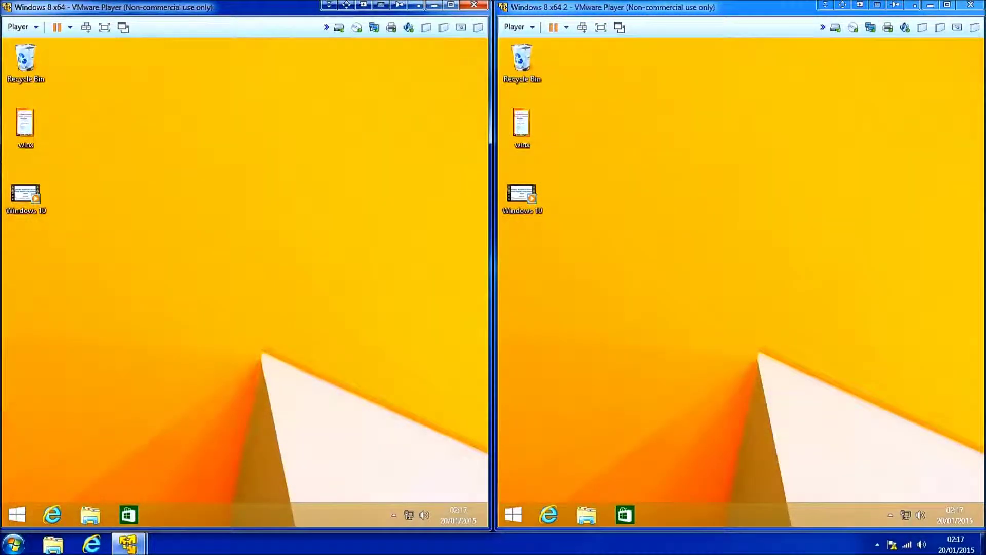
- Compare the installed programs in Programs and Features on both virtual machines, and close both windows
right_click(18, 511)
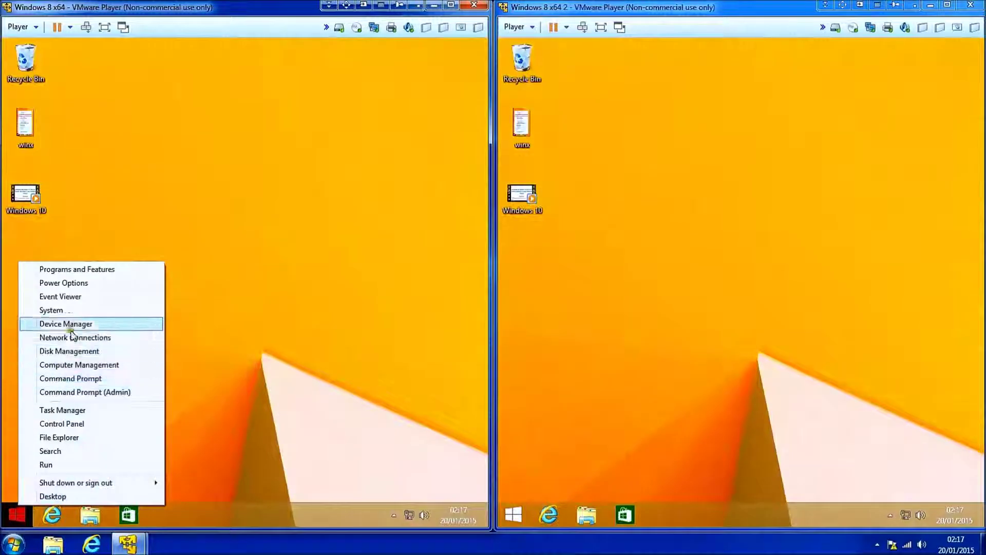
left_click(72, 271)
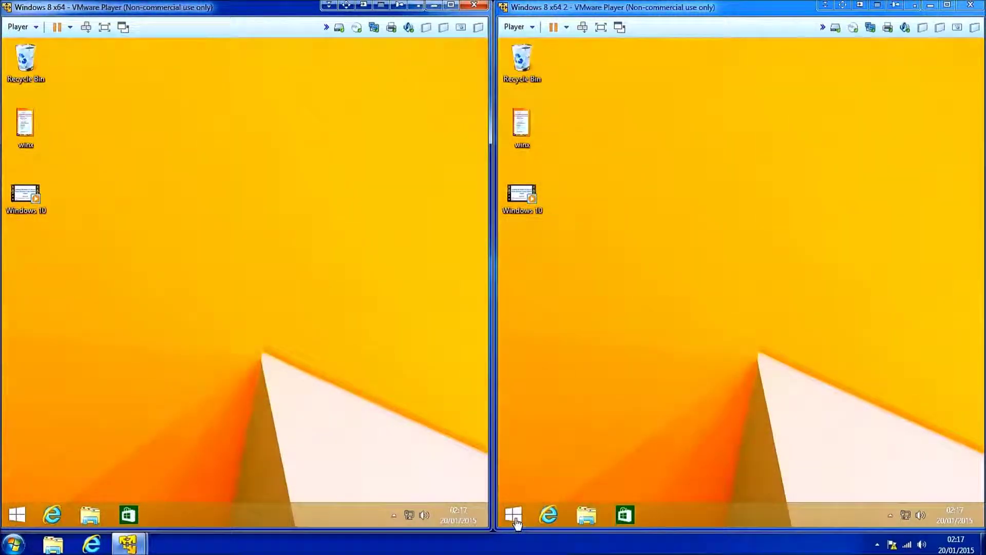
left_click(516, 521)
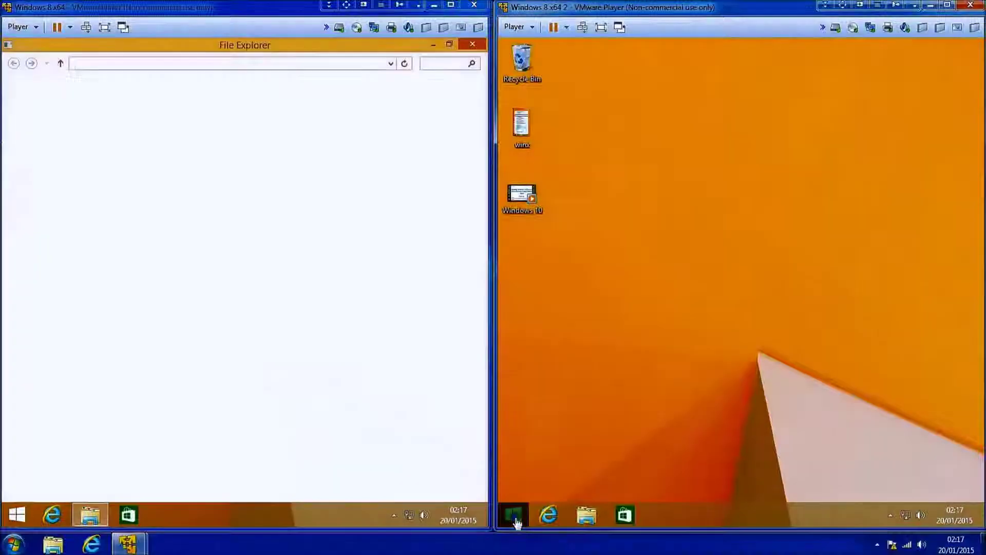
right_click(516, 522)
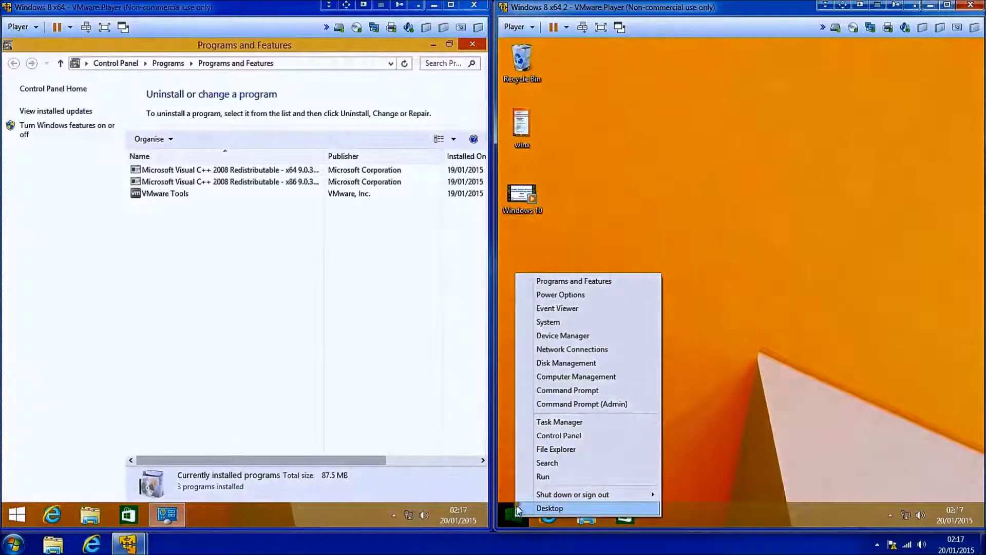
left_click(587, 284)
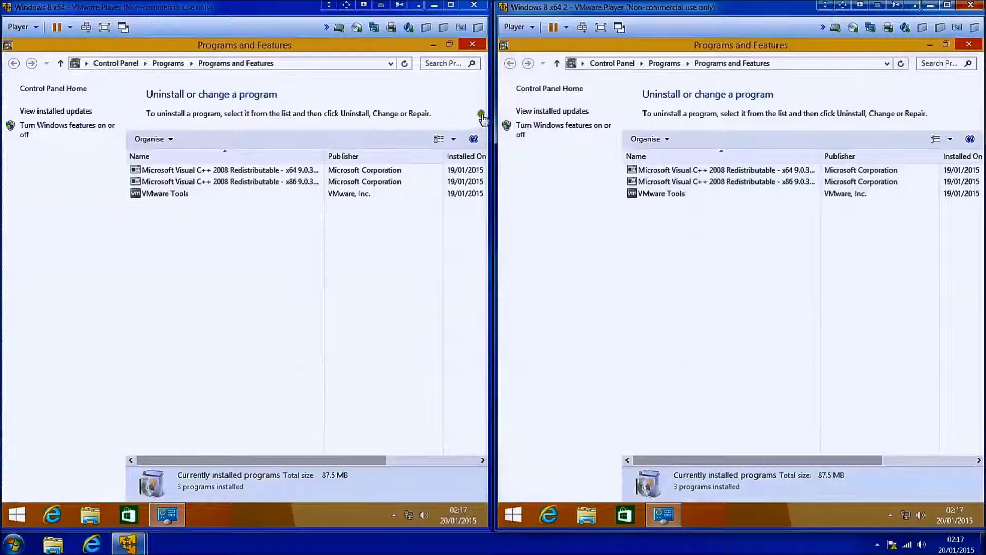
left_click(474, 47)
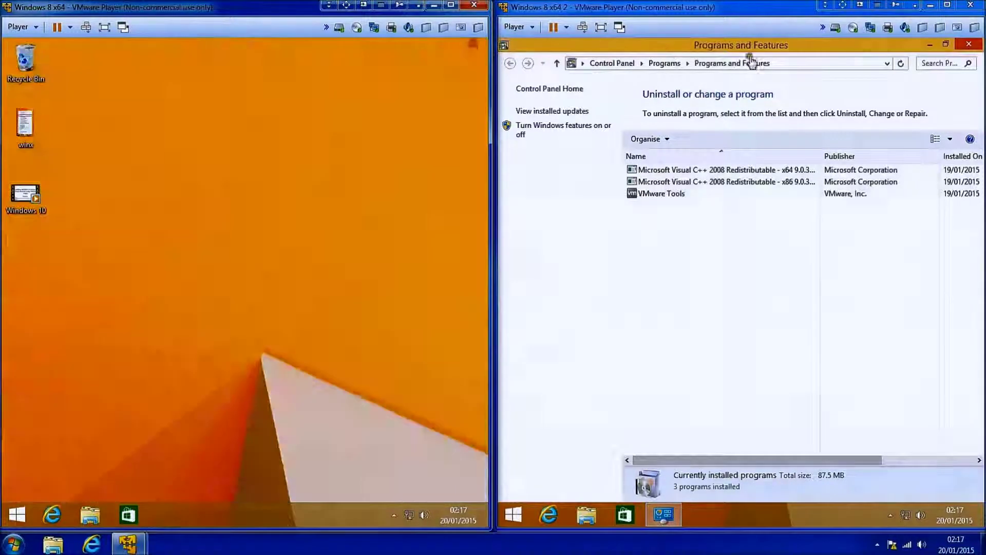
left_click(964, 46)
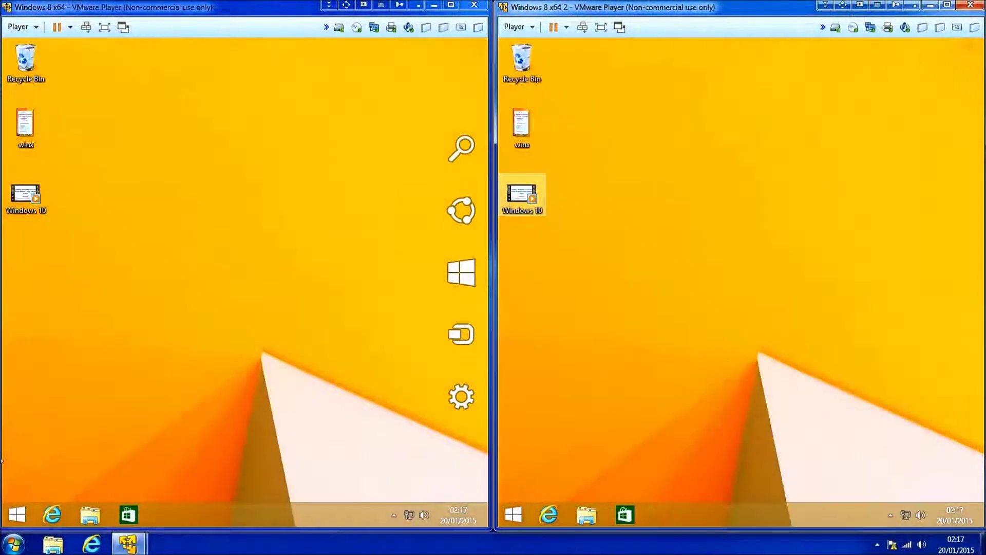
- Compare the basic System information of both virtual machines, and close both windows
right_click(15, 513)
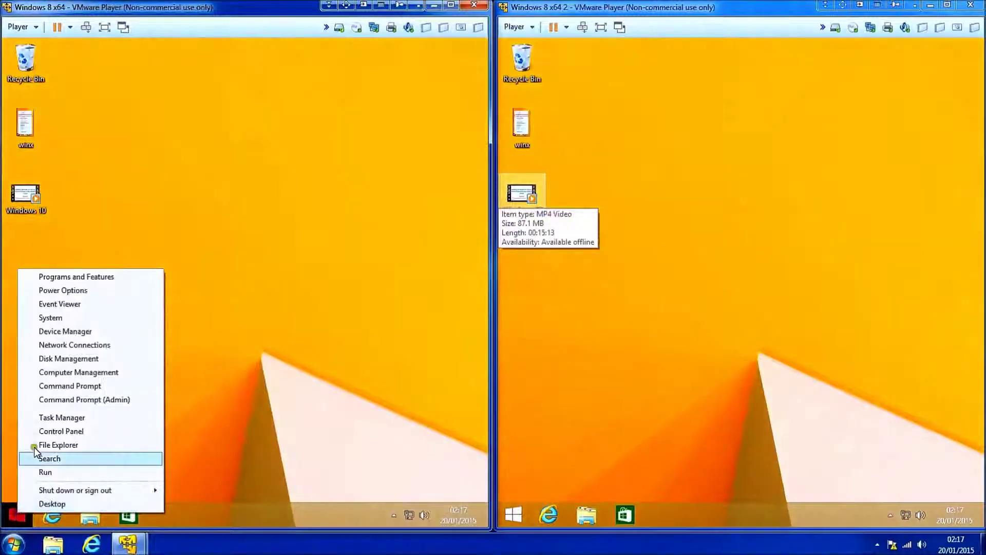
left_click(90, 317)
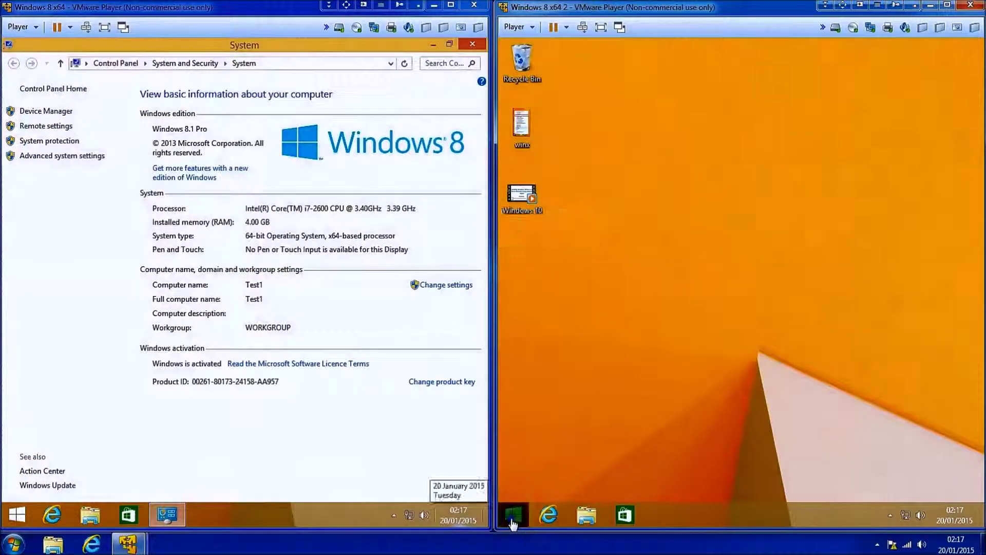
right_click(516, 516)
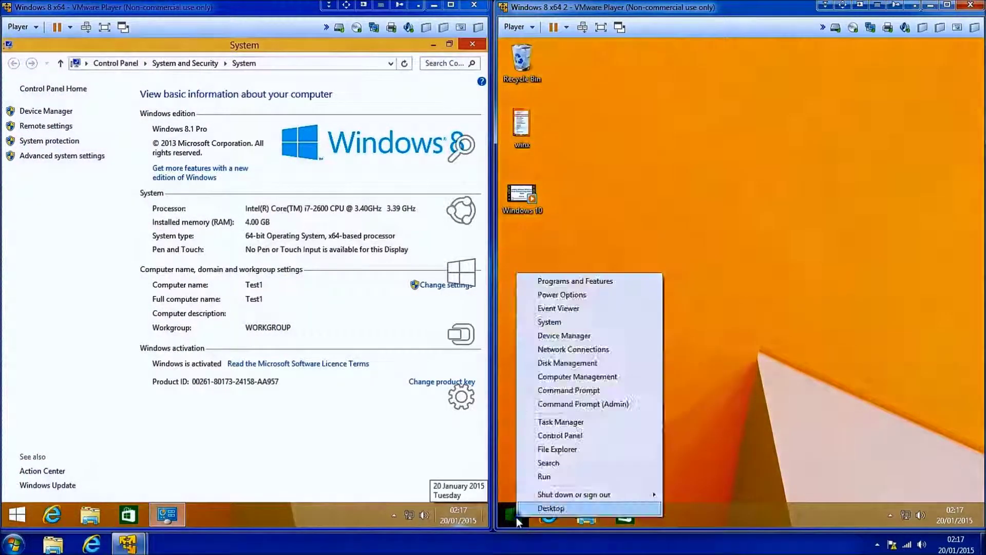
left_click(563, 322)
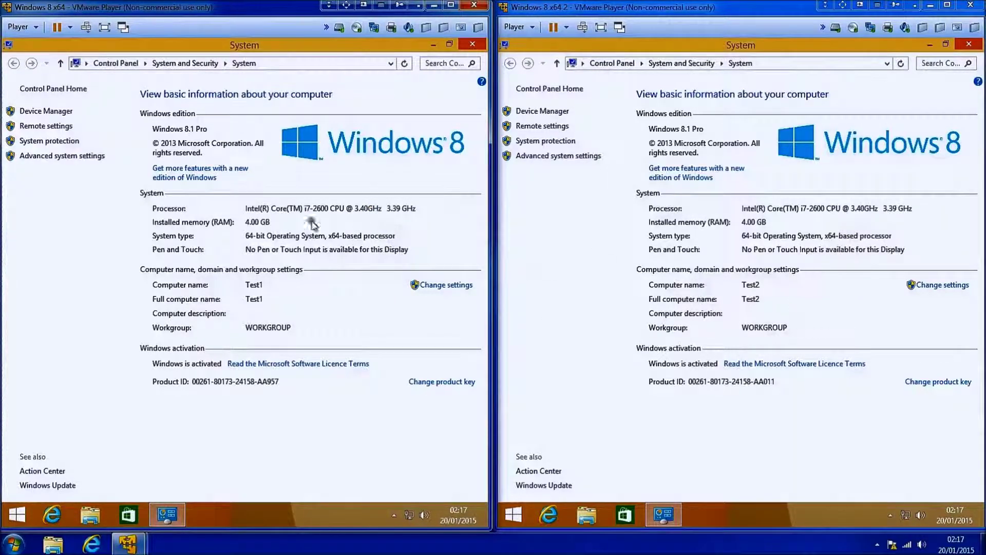
left_click(473, 45)
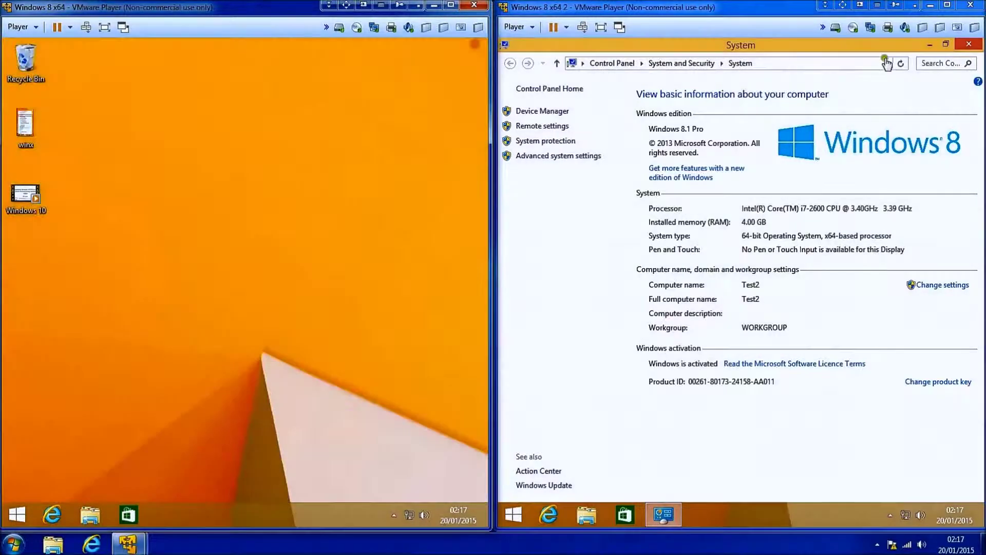
left_click(969, 45)
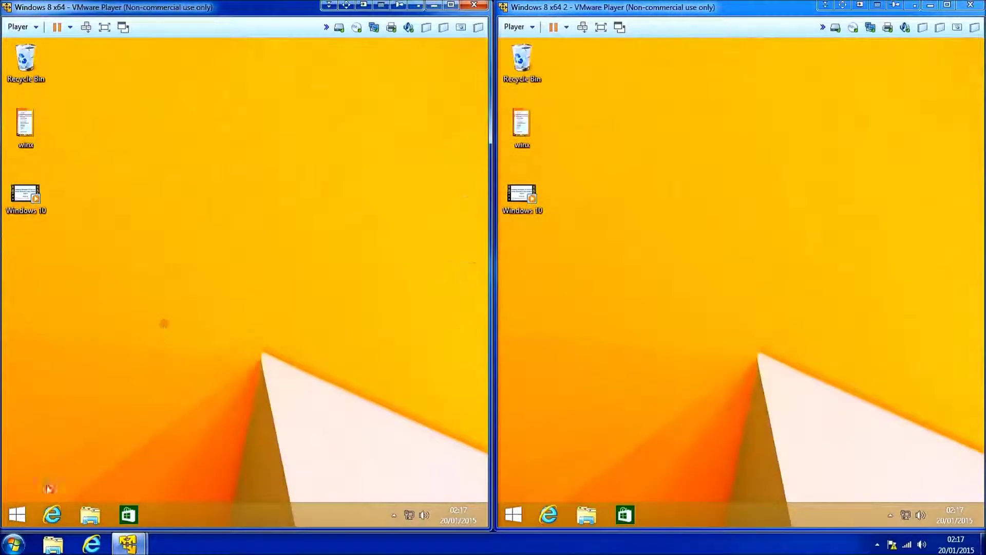
- Restart both virtual machines into the advanced startup options screen
right_click(23, 513)
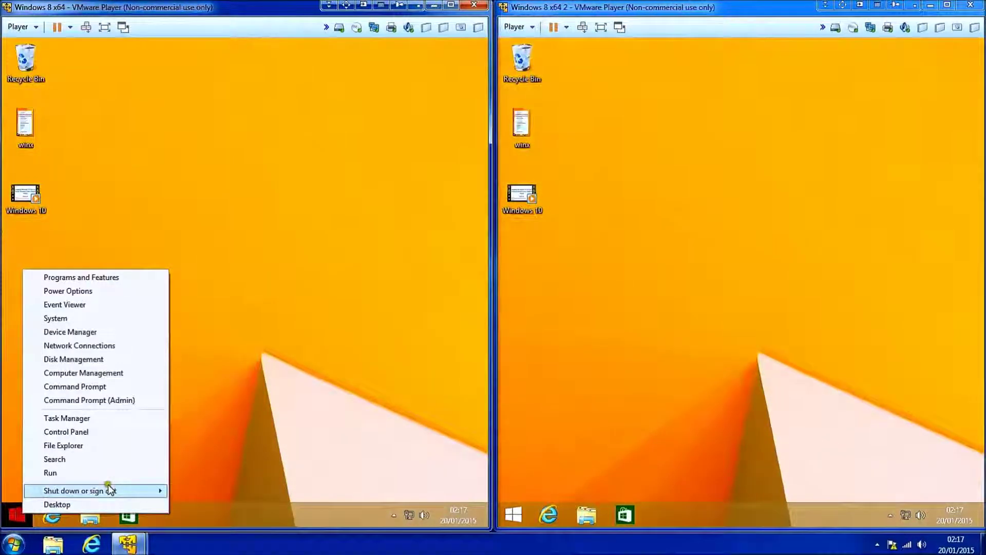
mouse_move(114, 491)
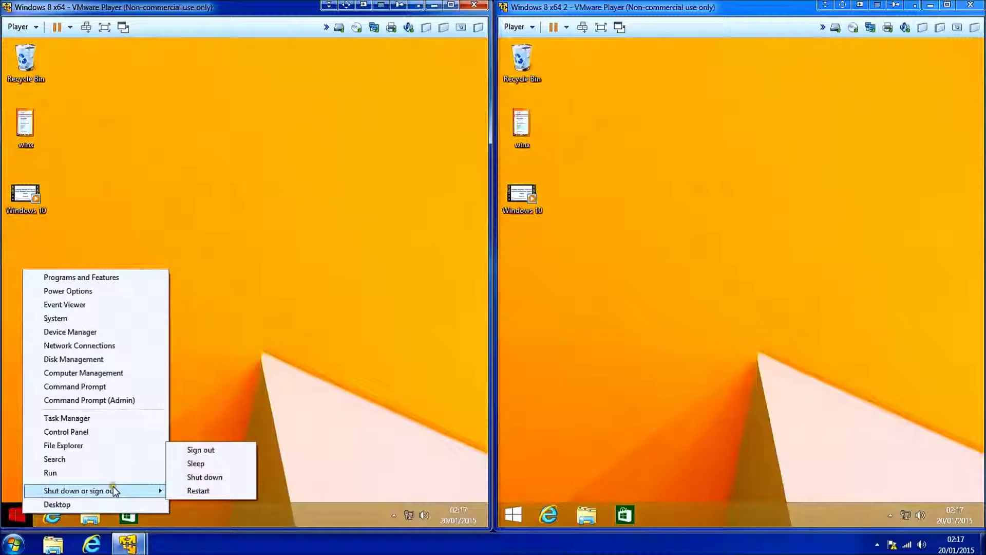
left_click(196, 492)
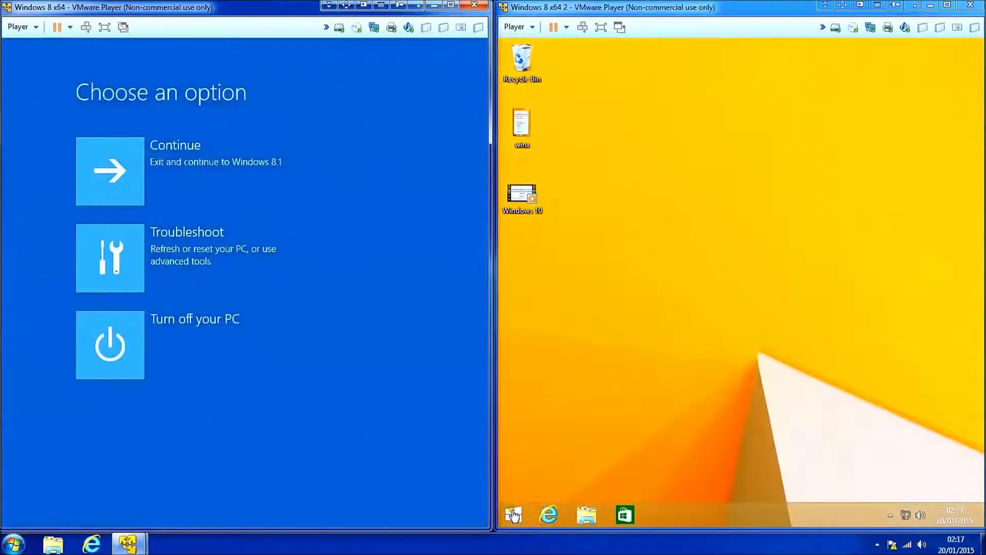
right_click(513, 513)
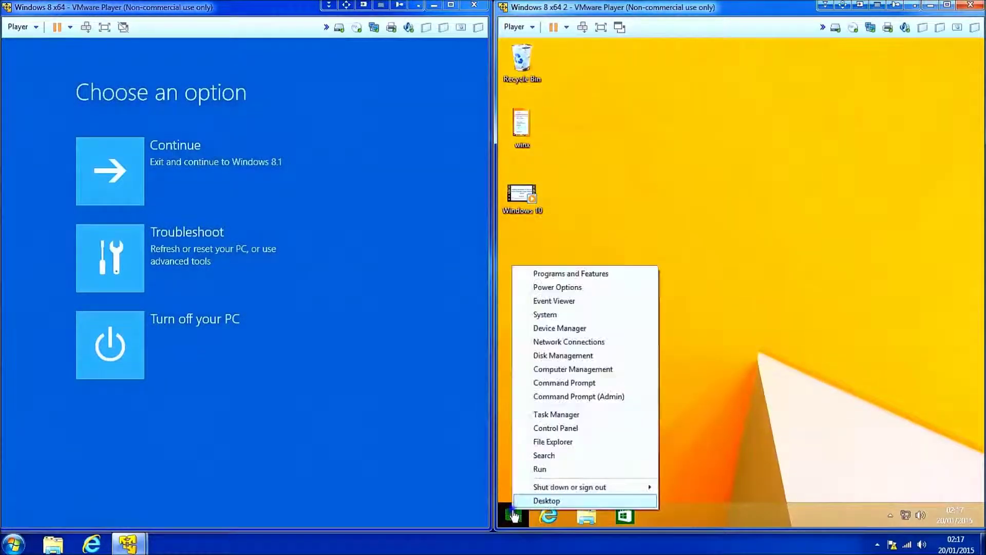
mouse_move(568, 488)
left_click(700, 491)
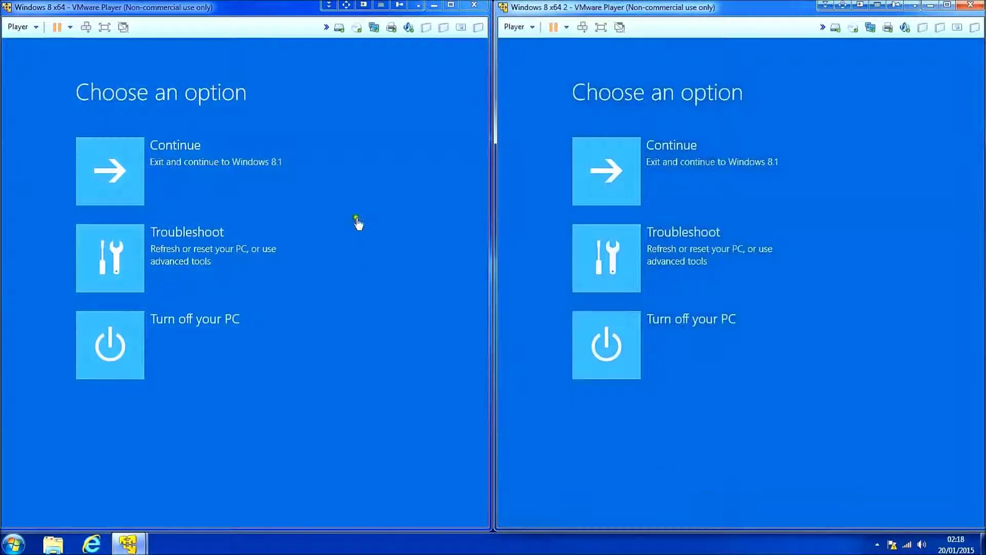
- Start Refresh your PC from the Troubleshoot options in both virtual machines
left_click(110, 257)
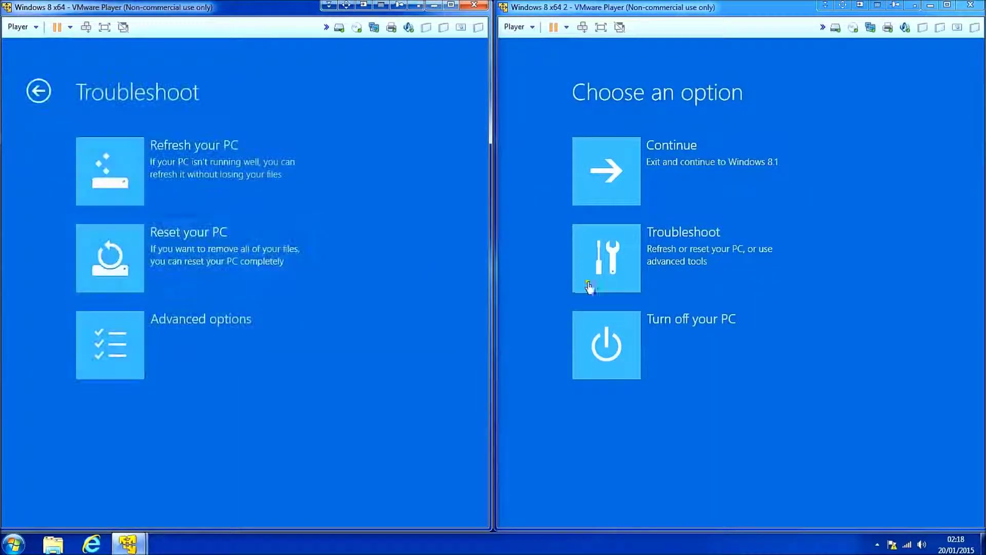
left_click(627, 276)
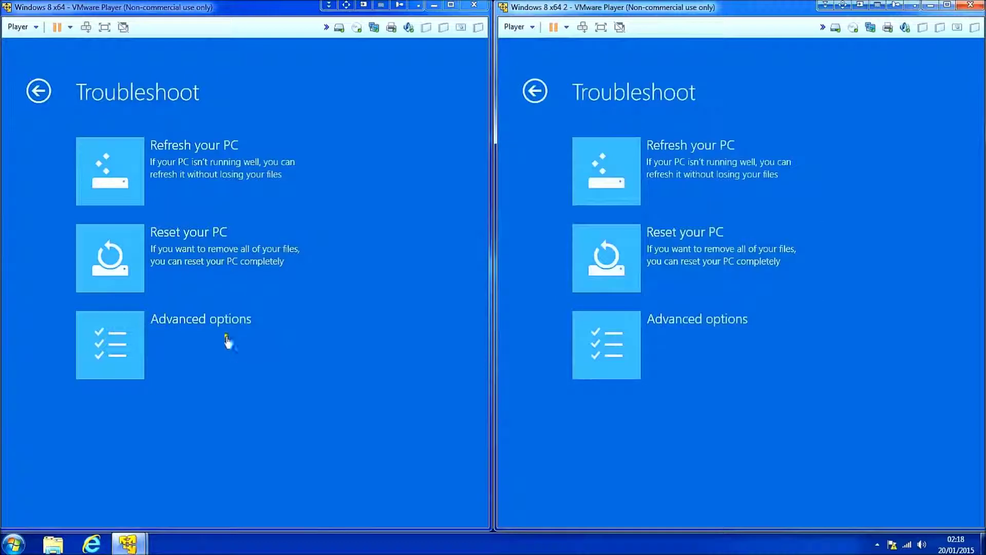
left_click(130, 166)
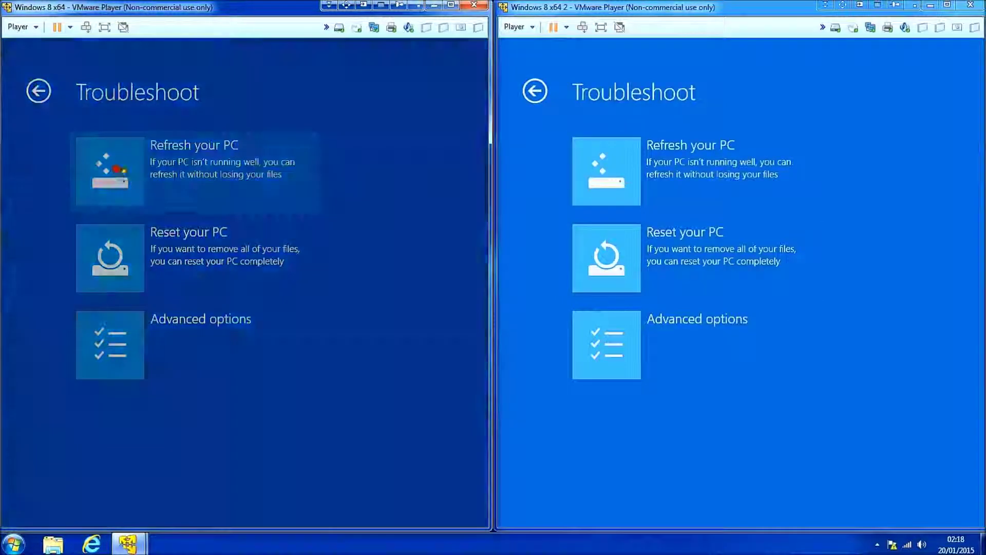
left_click(628, 167)
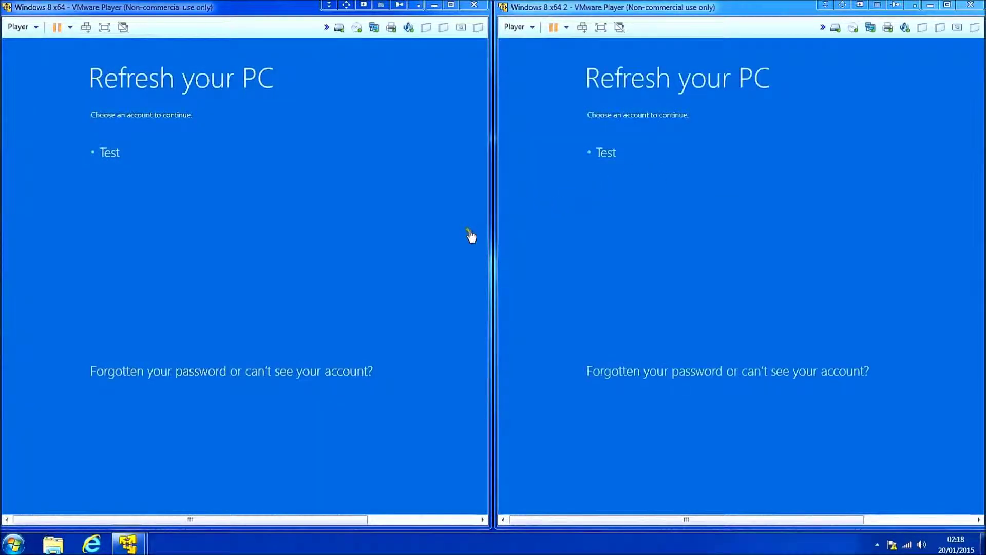
- Choose the Test account for the refresh in both virtual machines
left_click(605, 153)
left_click(590, 152)
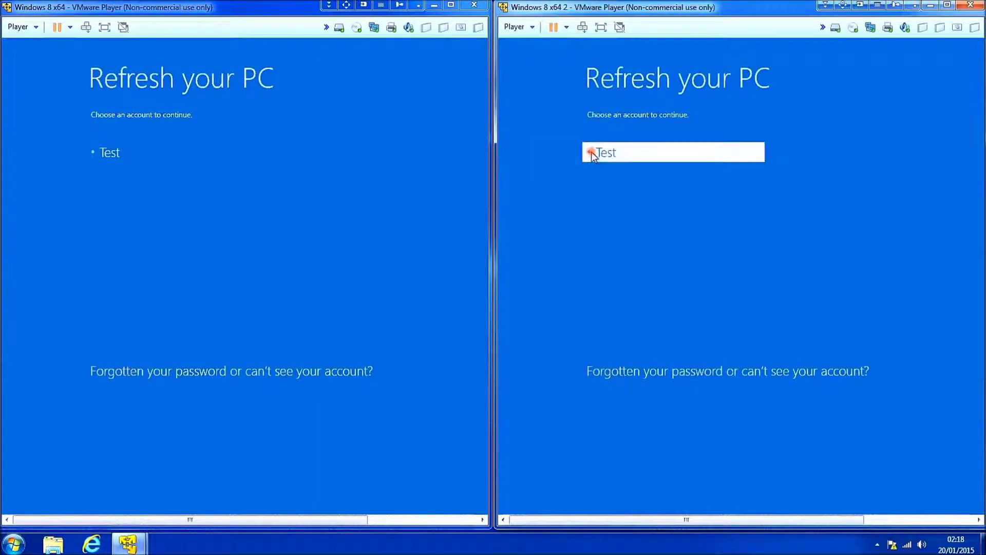
left_click(101, 153)
left_click(109, 153)
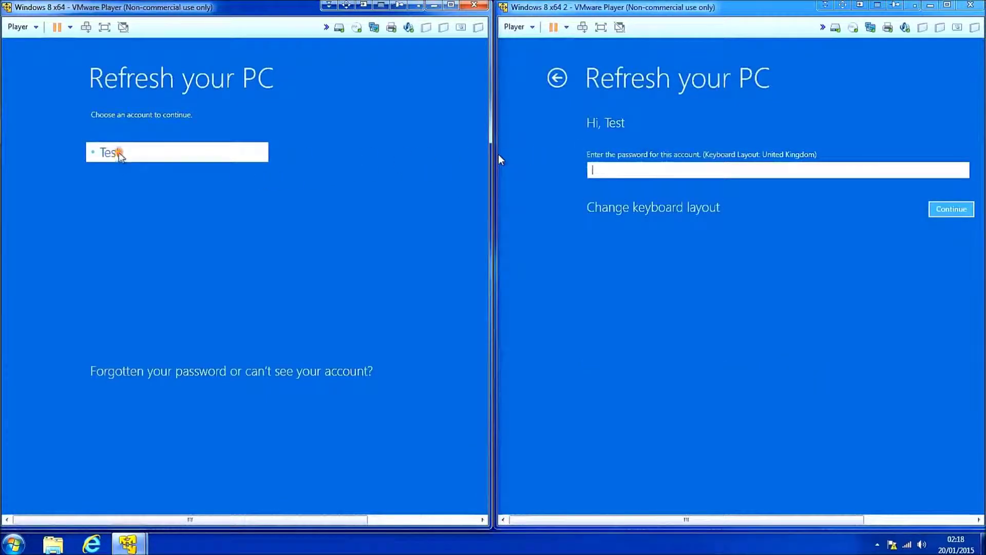
- Select the United Kingdom keyboard layout for the password prompt in both virtual machines
left_click(645, 208)
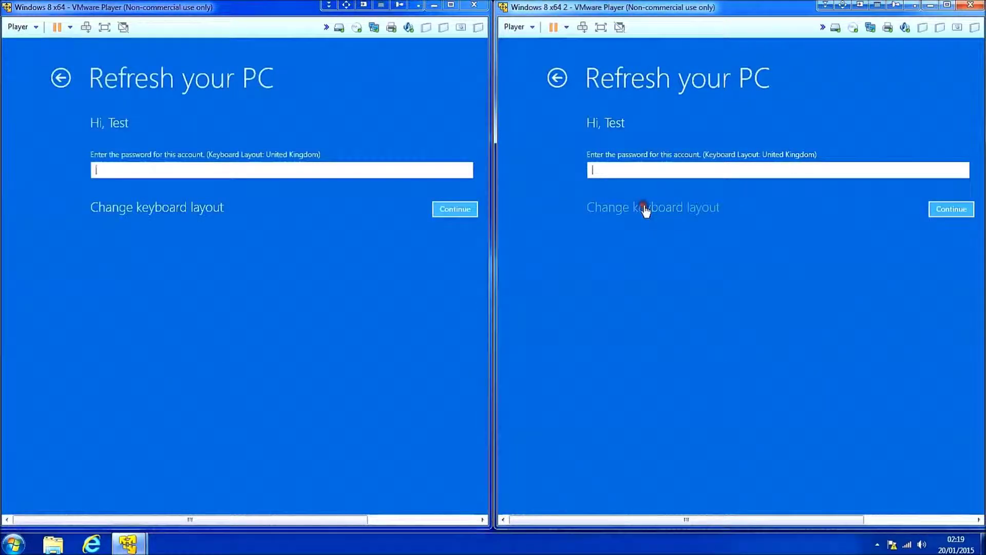
left_click(643, 205)
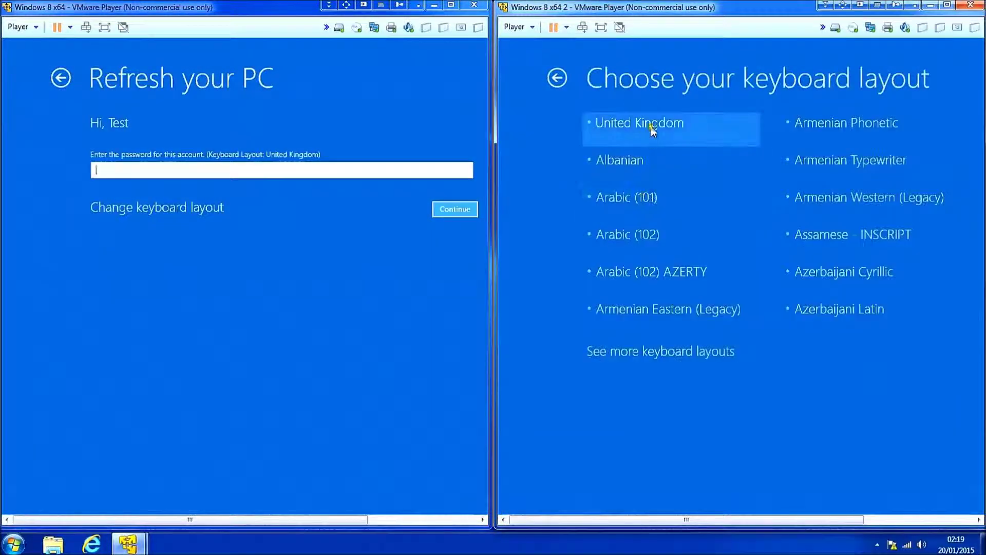
left_click(651, 128)
left_click(197, 203)
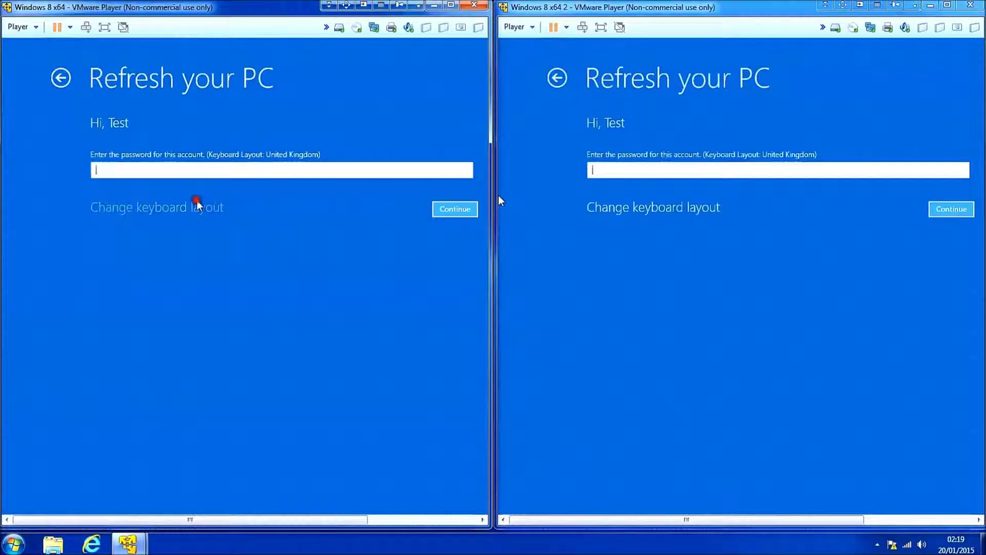
left_click(149, 126)
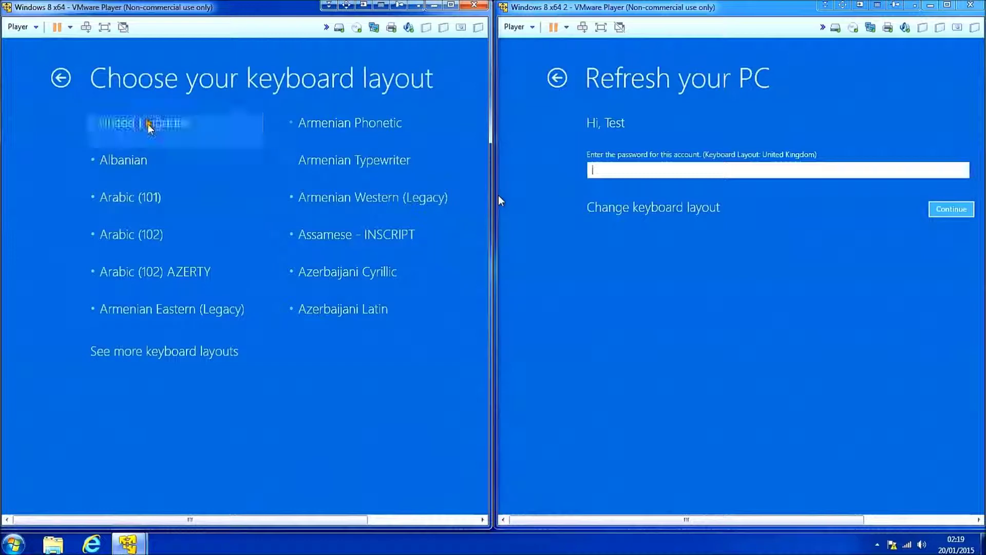
- Continue past the account password prompt with the field left blank in both virtual machines
left_click(944, 210)
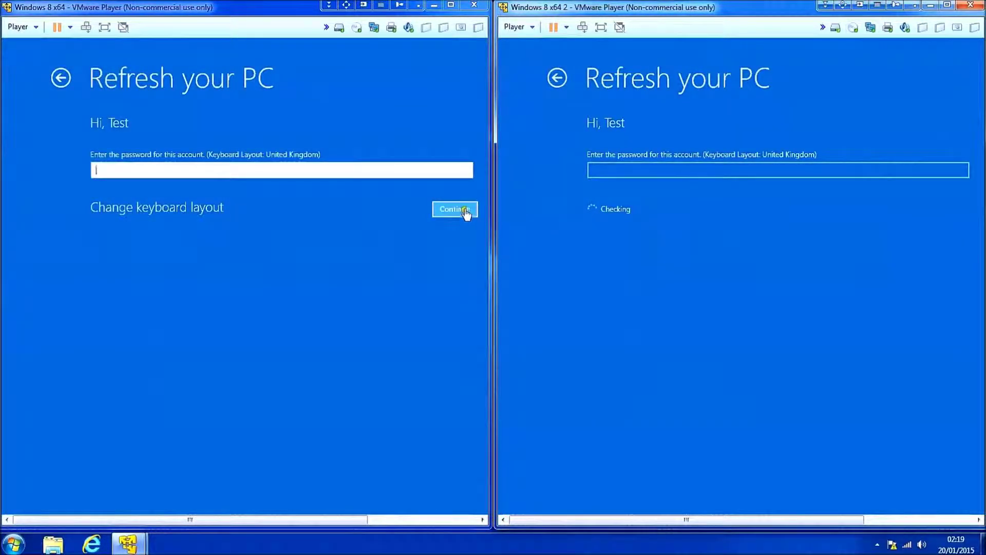
left_click(459, 209)
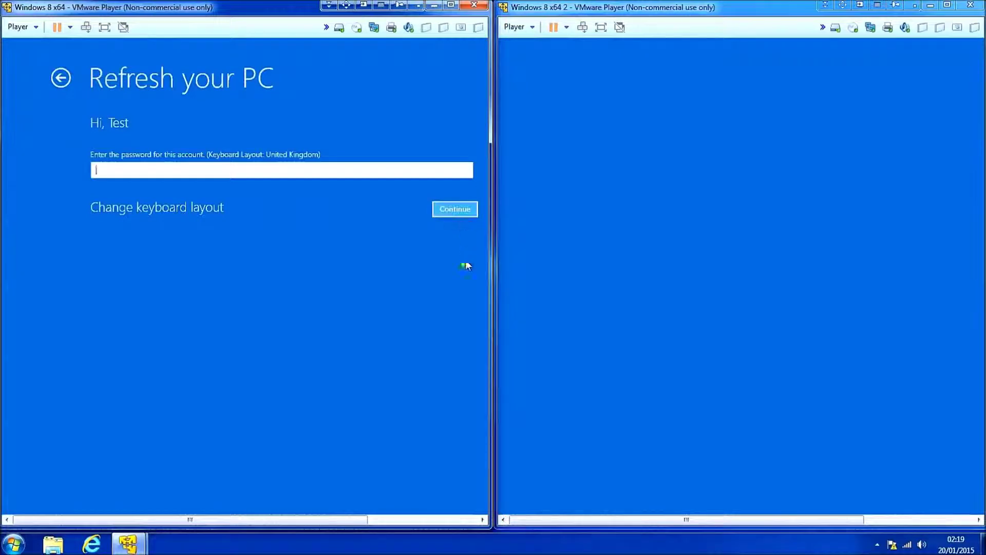
left_click(456, 210)
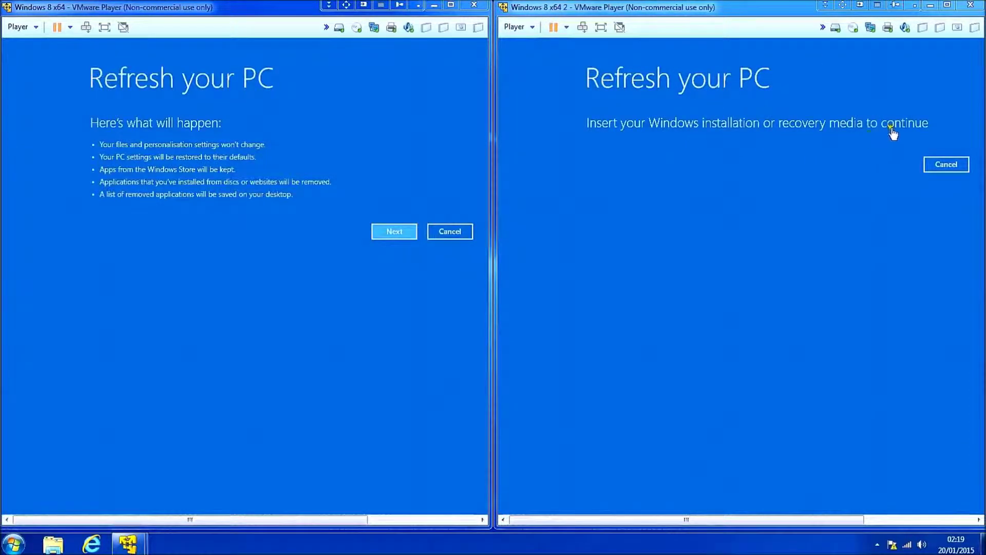
- Set the second virtual machine's CD/DVD (SATA) drive to use an ISO image file, and open the browser for the image
left_click(533, 28)
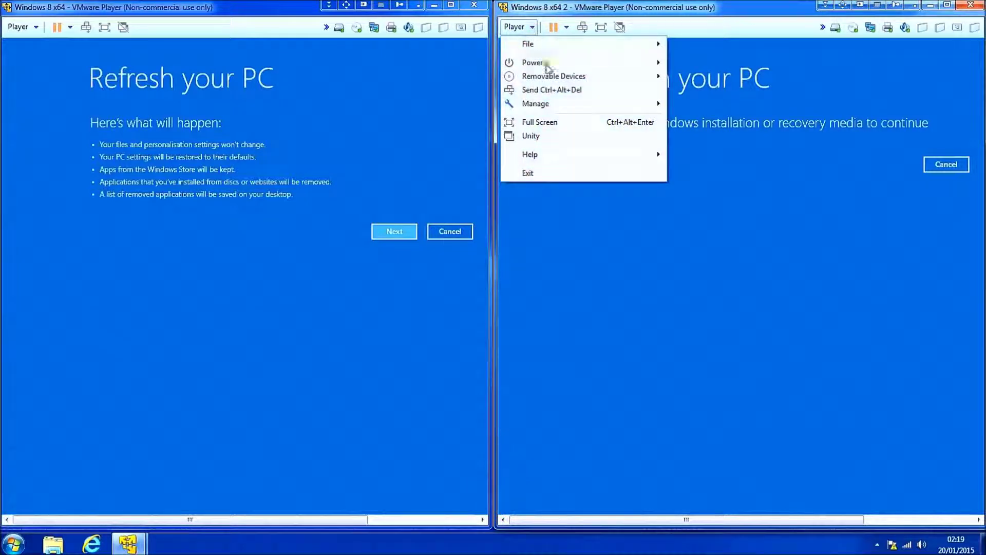
mouse_move(554, 76)
mouse_move(781, 79)
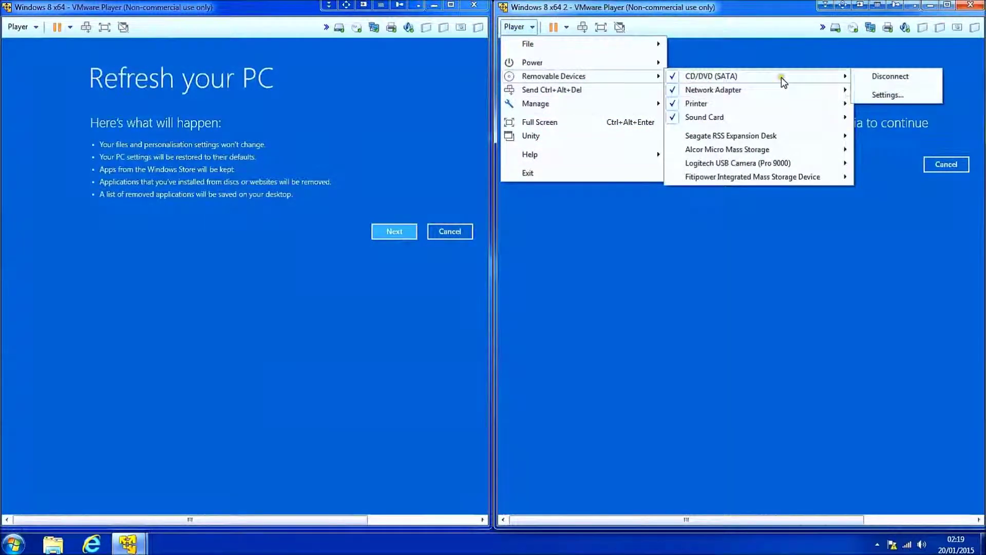
left_click(894, 94)
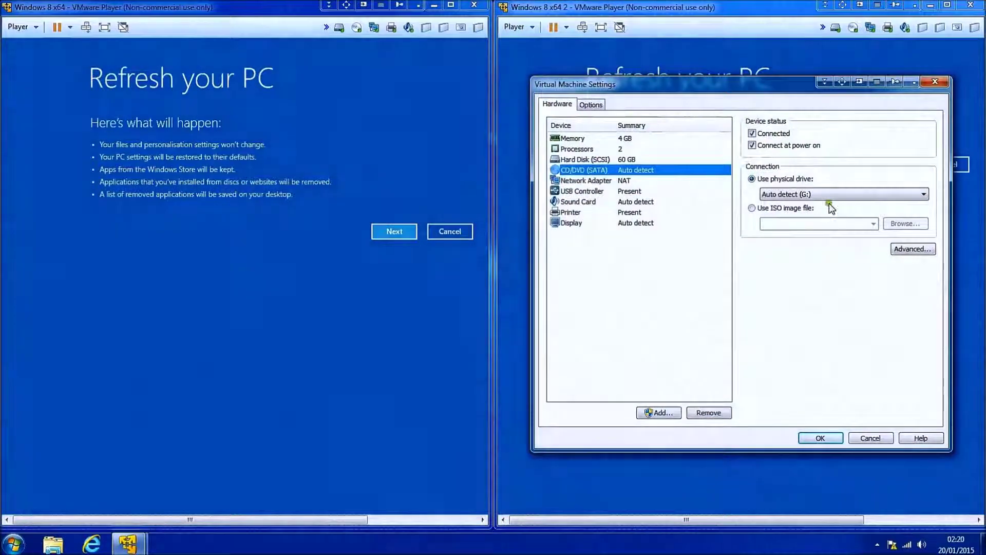
left_click(768, 207)
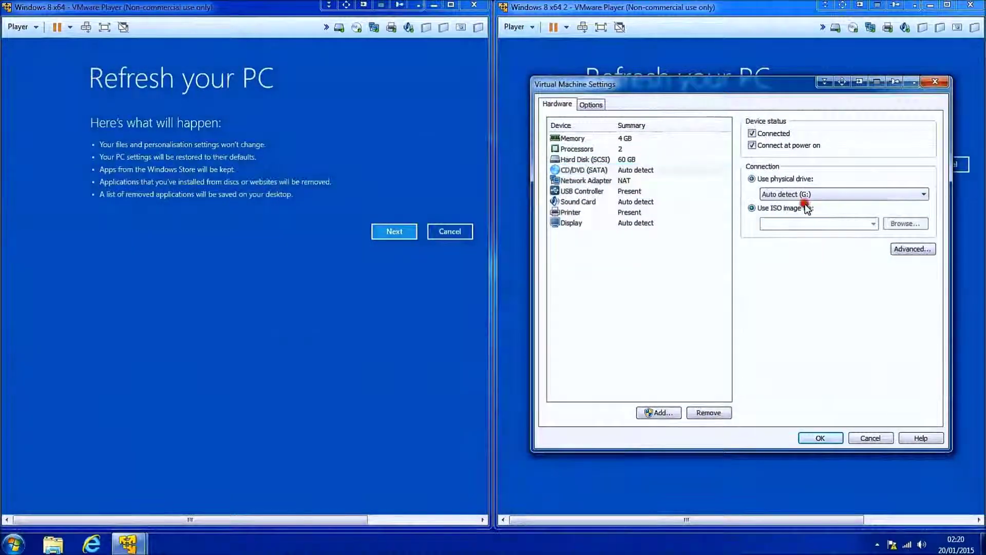
left_click(887, 220)
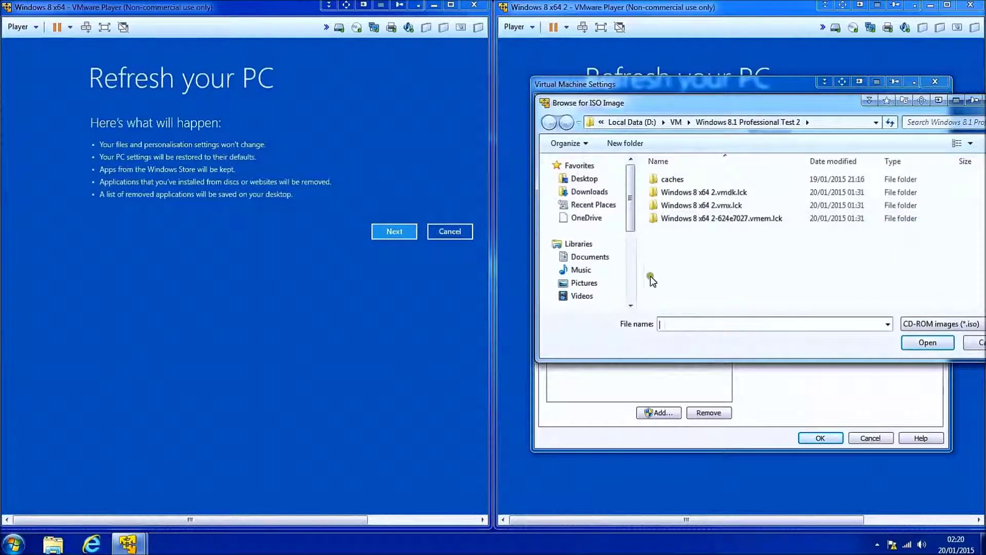
- Load Windows8.1-Professional-x64 from Software\2. Microsoft\Windows 8.1 on Local Data (E:) as the ISO image, and apply the settings
scroll(629, 272, "down", 3)
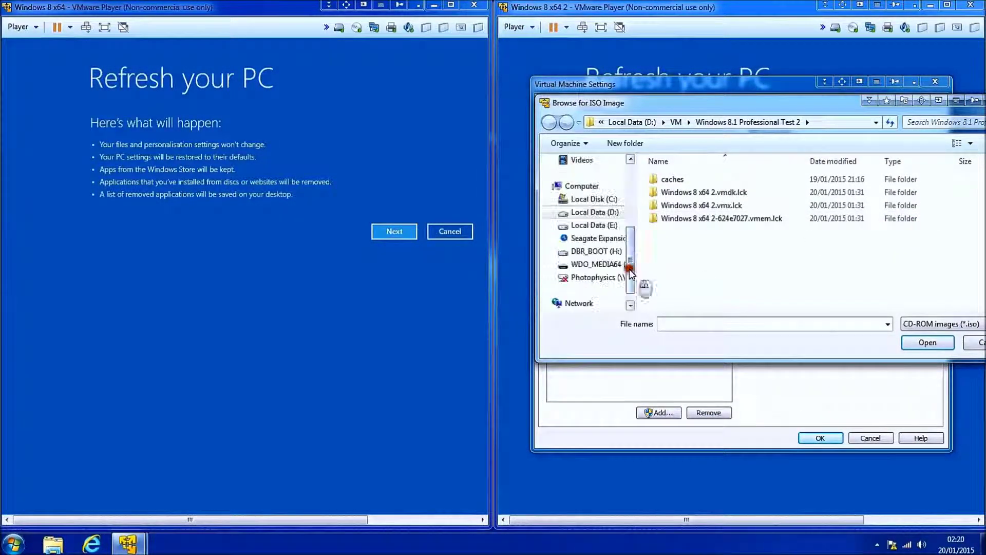
left_click(606, 212)
left_click(607, 225)
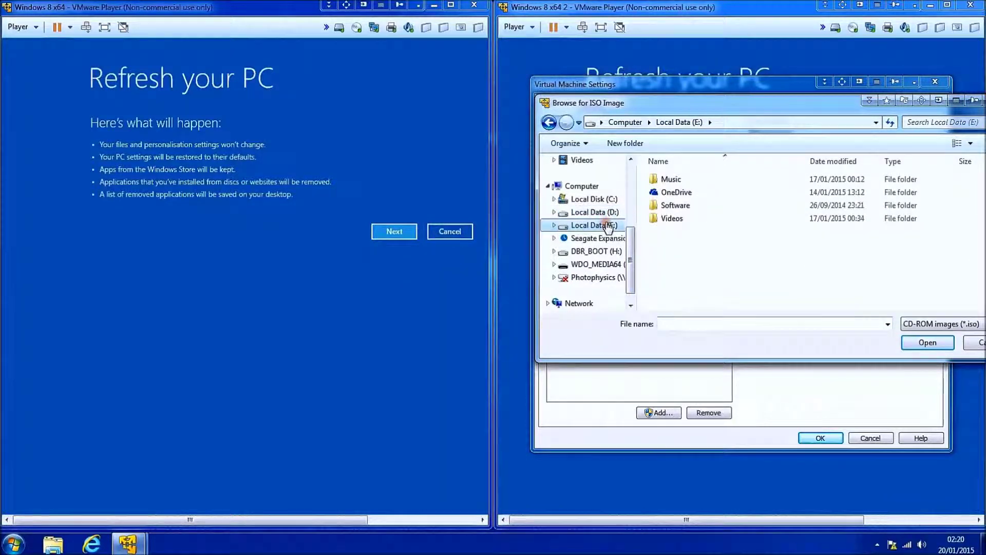
double_click(707, 205)
left_click(707, 198)
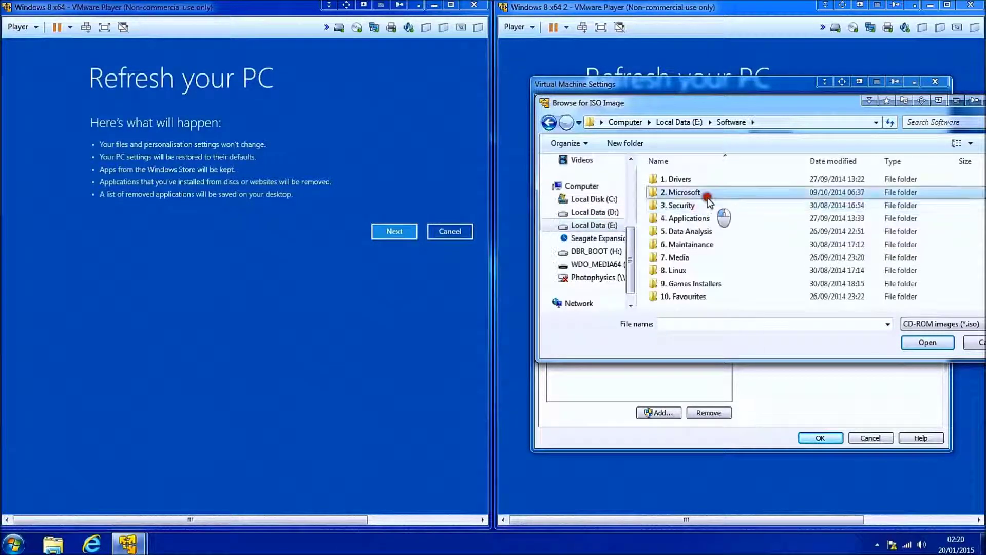
double_click(707, 197)
left_click(716, 257)
scroll(719, 253, "down", 1)
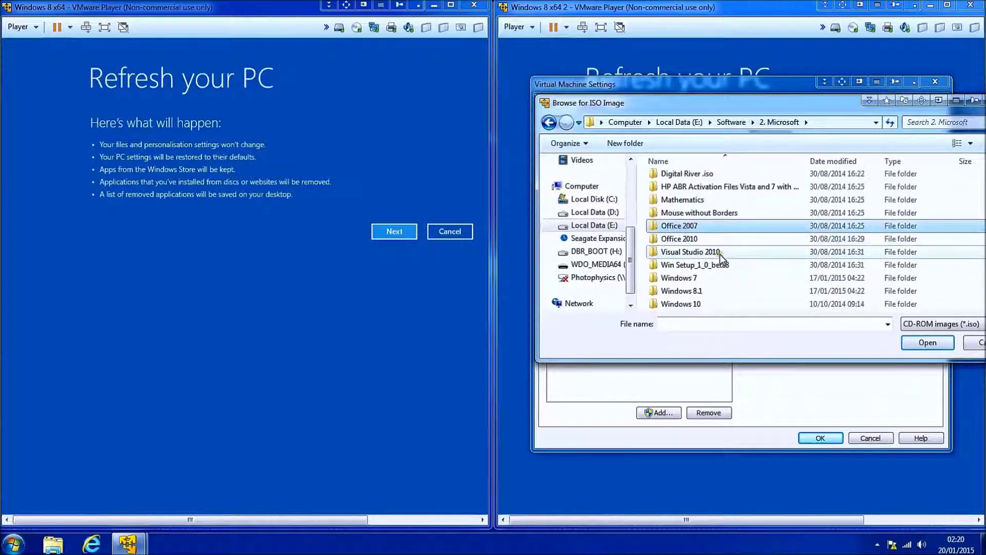
scroll(720, 254, "down", 2)
double_click(713, 218)
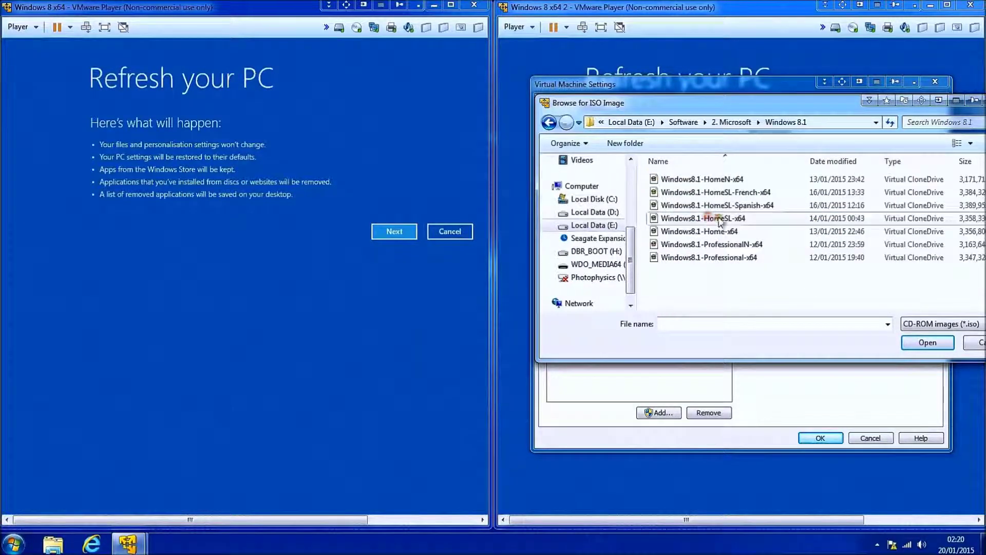
double_click(754, 258)
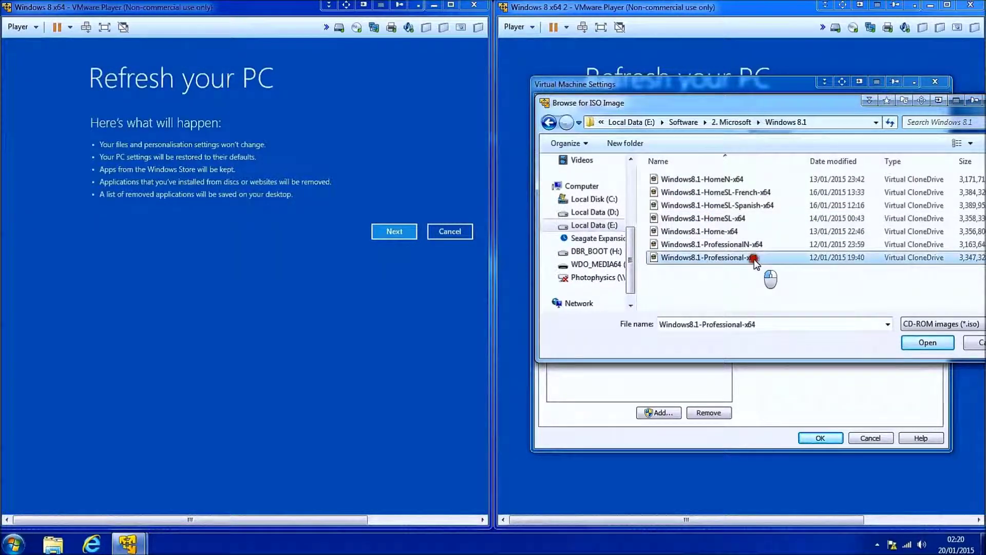
left_click(820, 438)
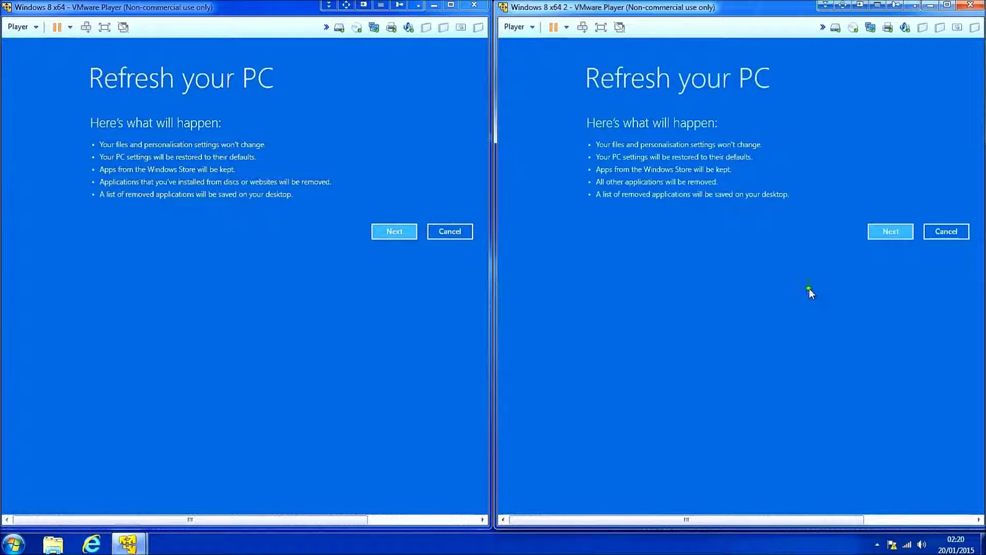
- Accept the summary of what will happen and start the refresh in both virtual machines
left_click(883, 232)
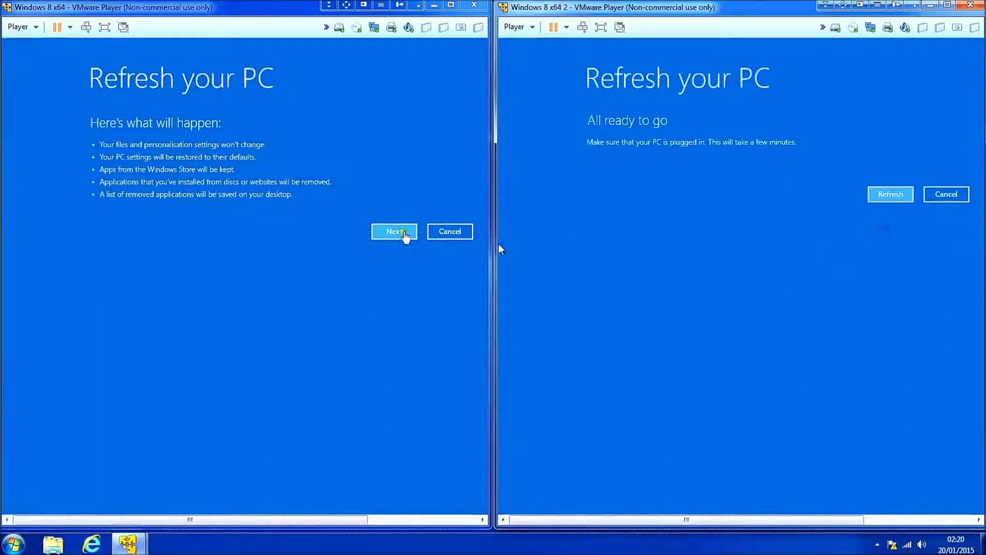
left_click(402, 232)
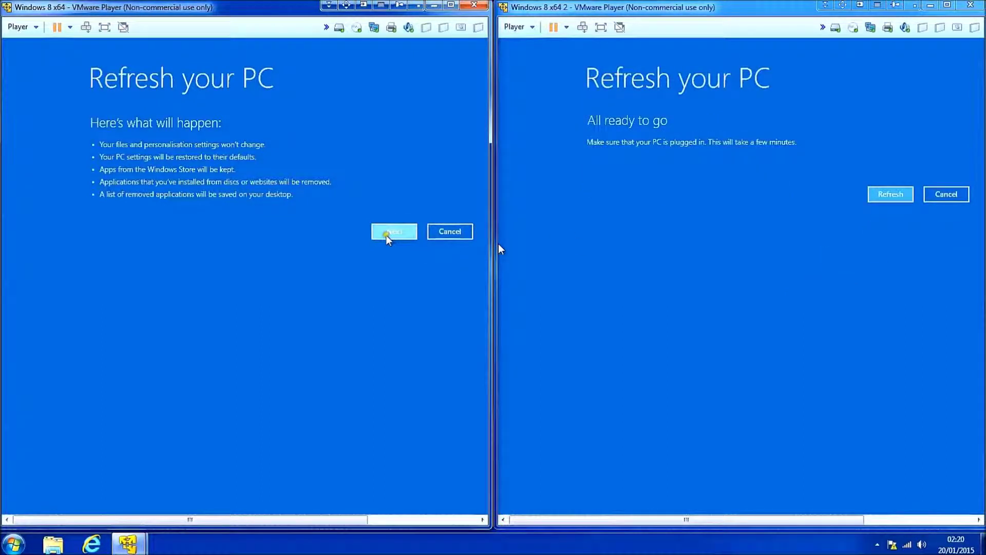
left_click(386, 234)
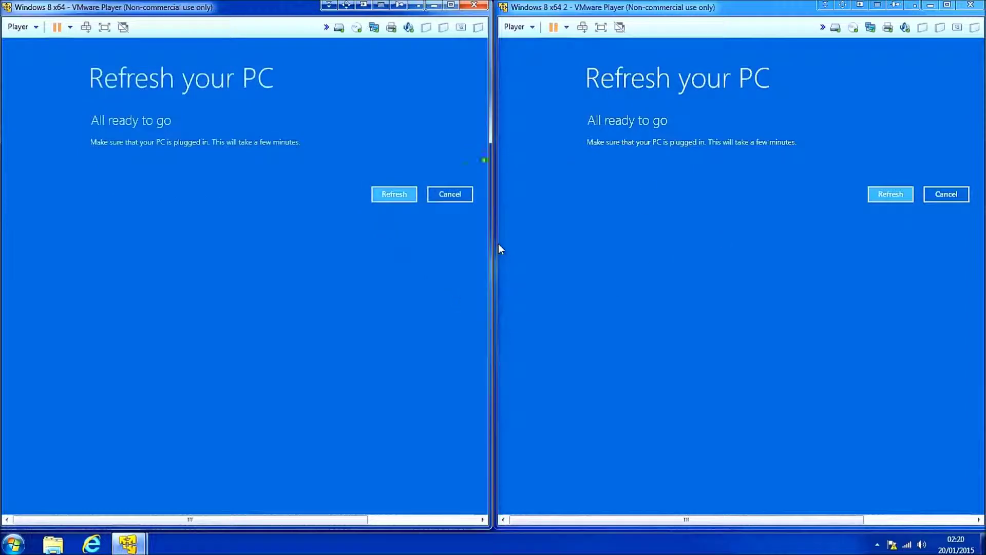
left_click(882, 197)
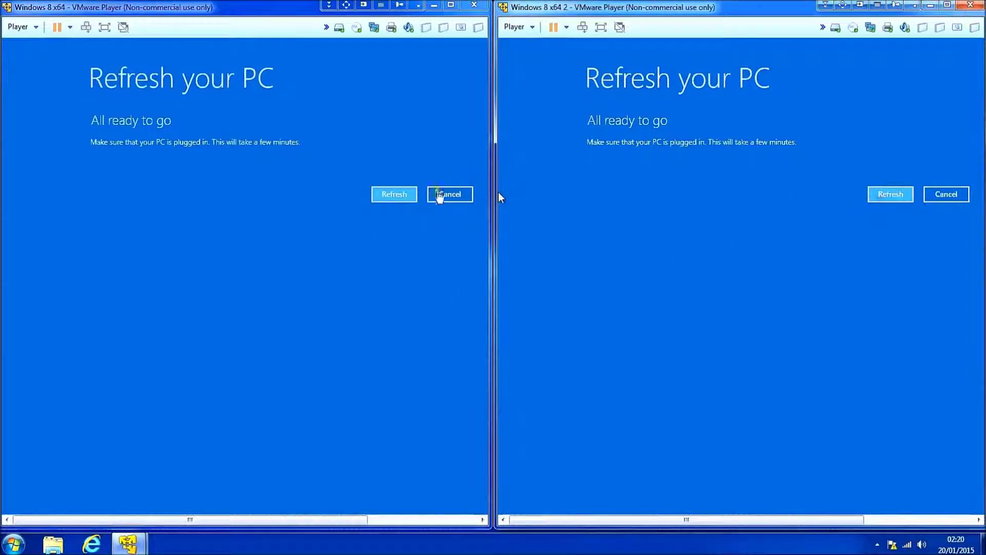
left_click(885, 200)
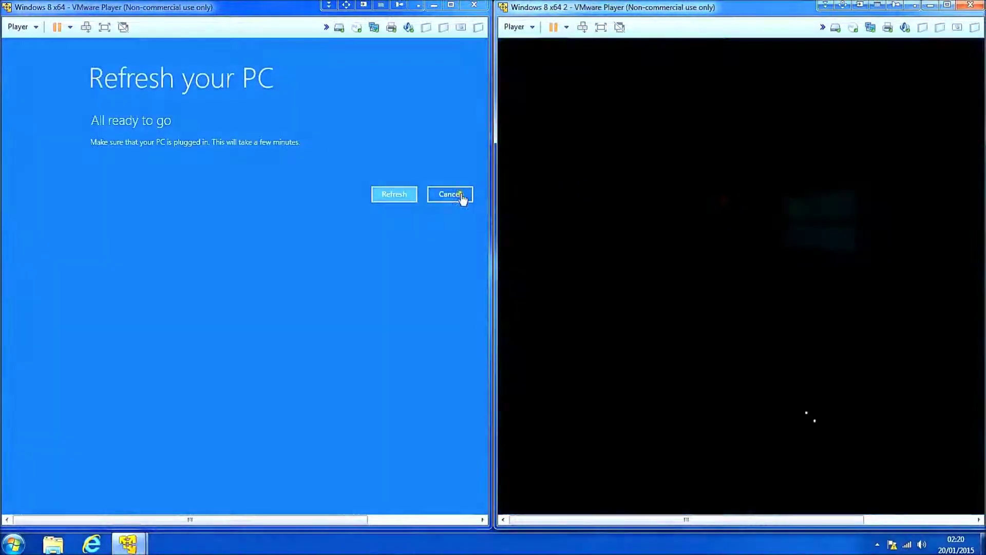
left_click(411, 197)
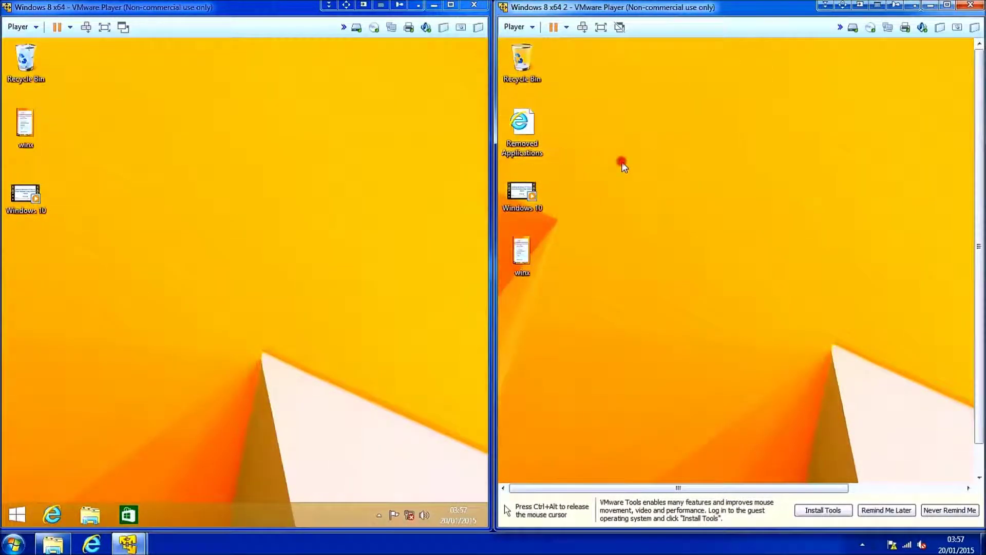
- Read the Removed Applications report on the second virtual machine's desktop in a maximized window, and return to the desktop
double_click(537, 143)
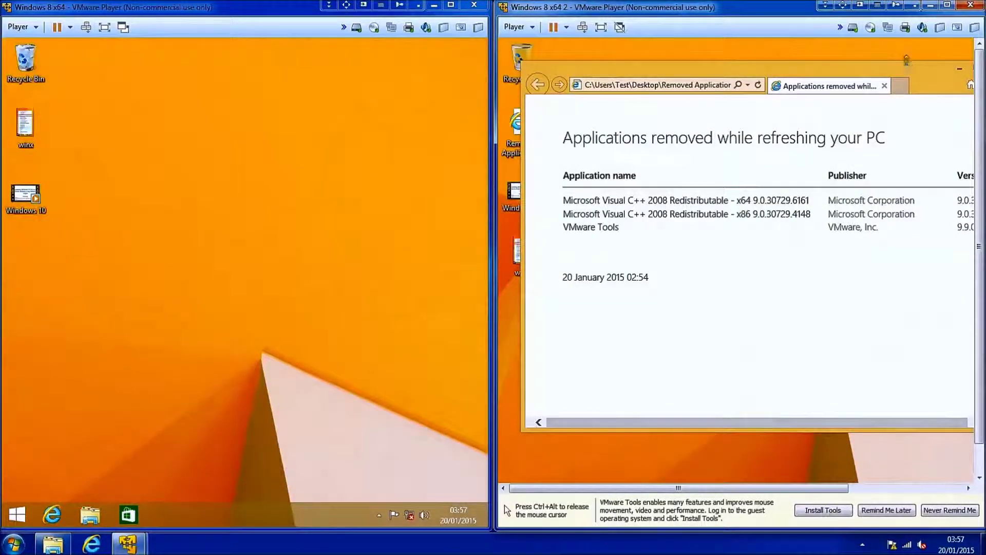
double_click(912, 73)
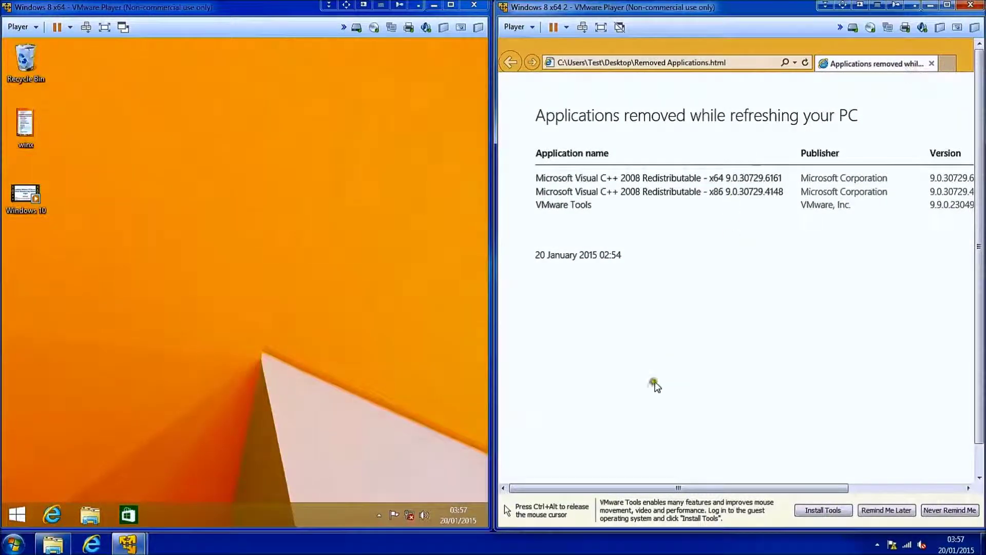
key("ctrl+alt")
left_click_drag(632, 488, 571, 490)
left_click(749, 326)
key("ctrl+alt")
key("super+d")
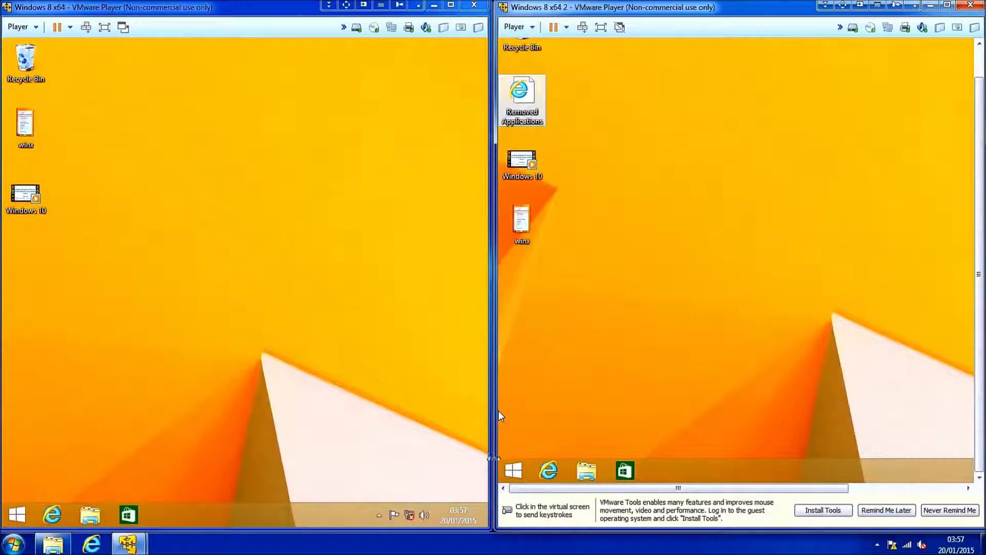
- Open Device Manager on the second virtual machine and examine its devices, expanding Display adapters
right_click(509, 469)
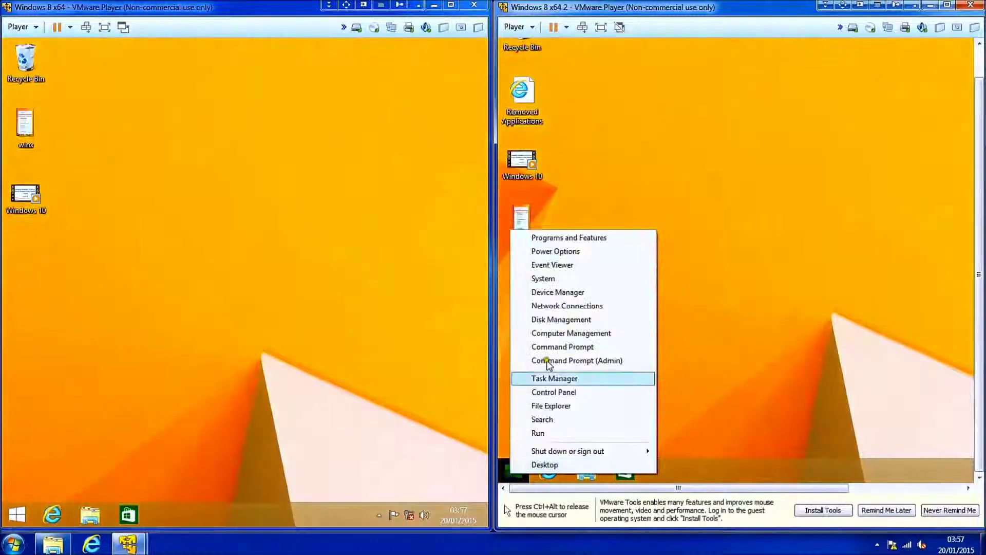
left_click(568, 292)
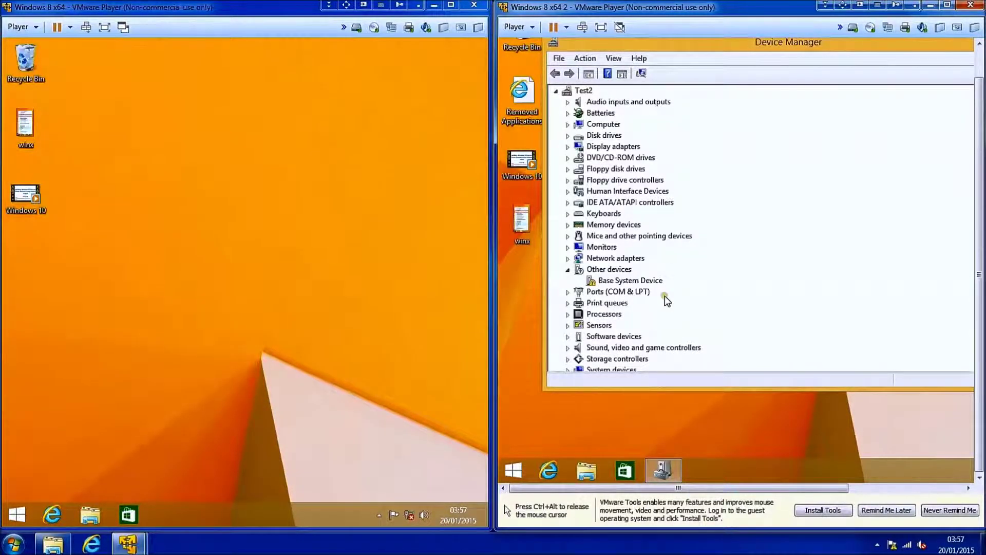
left_click_drag(827, 54, 809, 60)
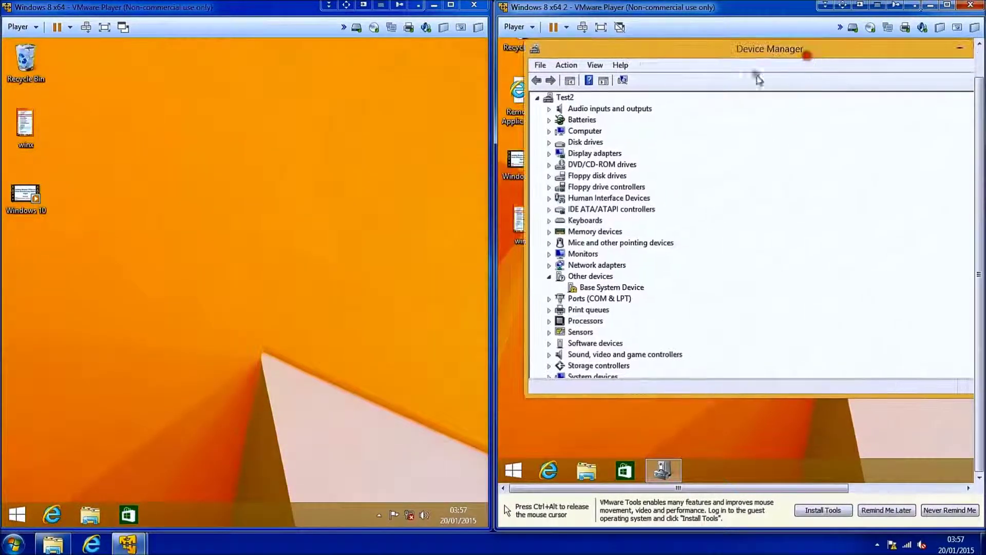
left_click(549, 154)
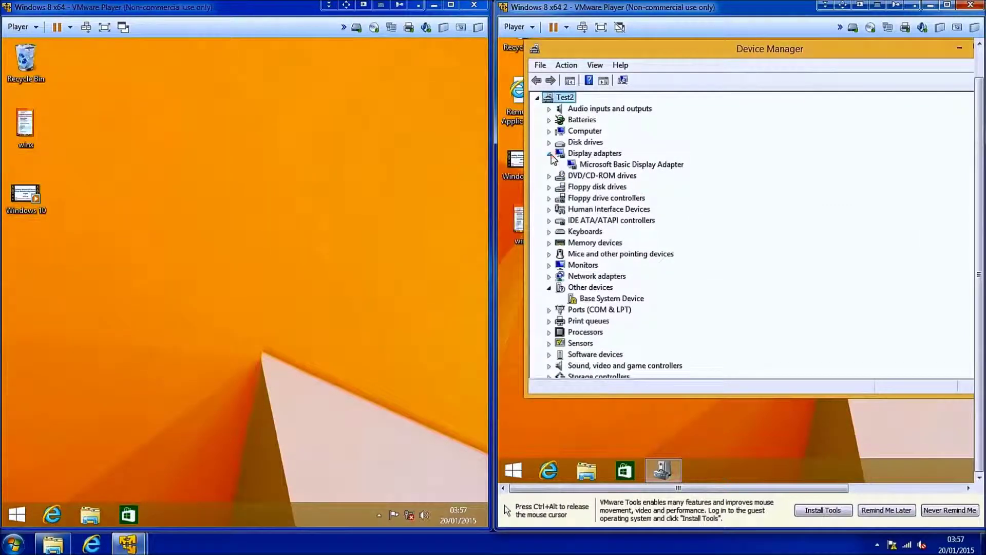
key("ctrl+alt")
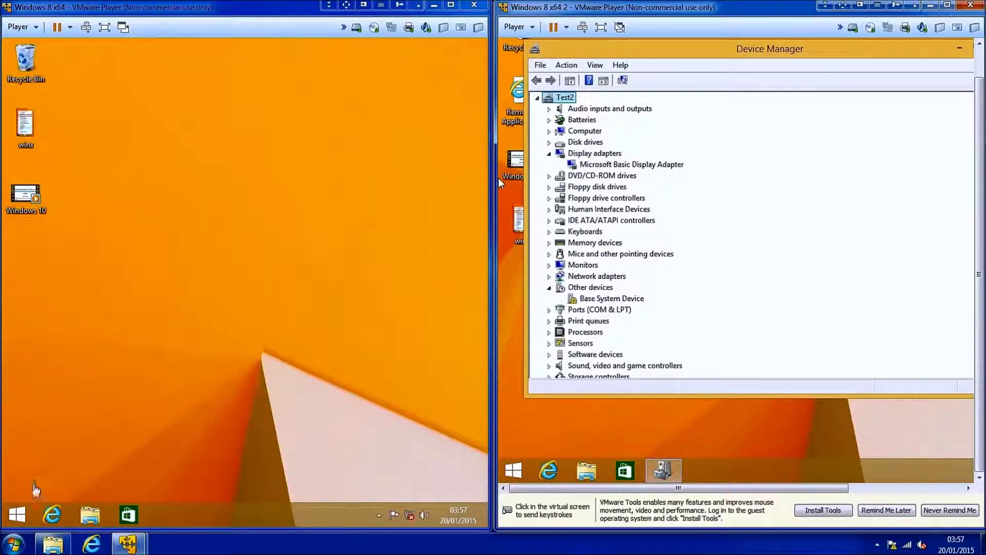
- Open Device Manager on the first virtual machine, expand Display adapters for comparison, and close Device Manager on both machines
right_click(17, 514)
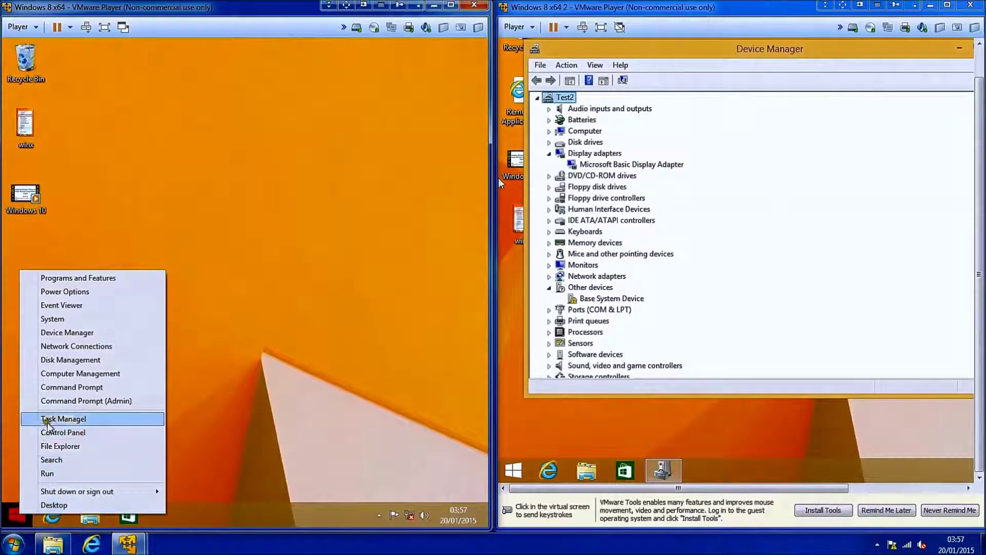
left_click(85, 332)
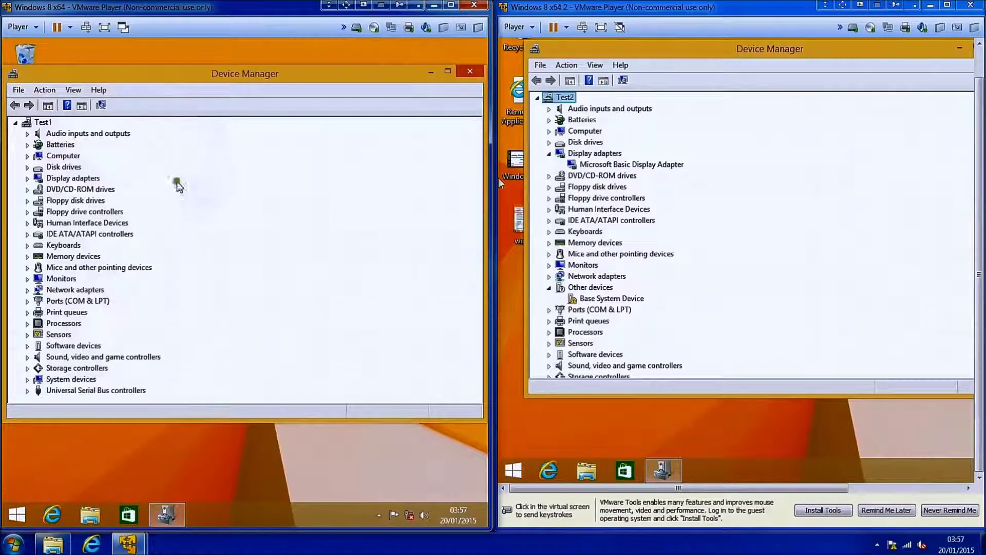
left_click(27, 178)
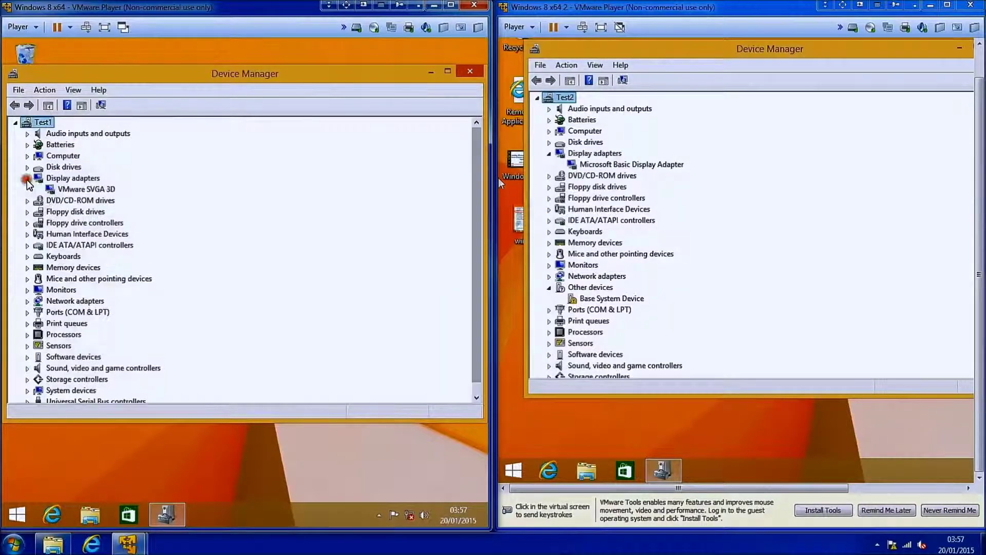
left_click(470, 71)
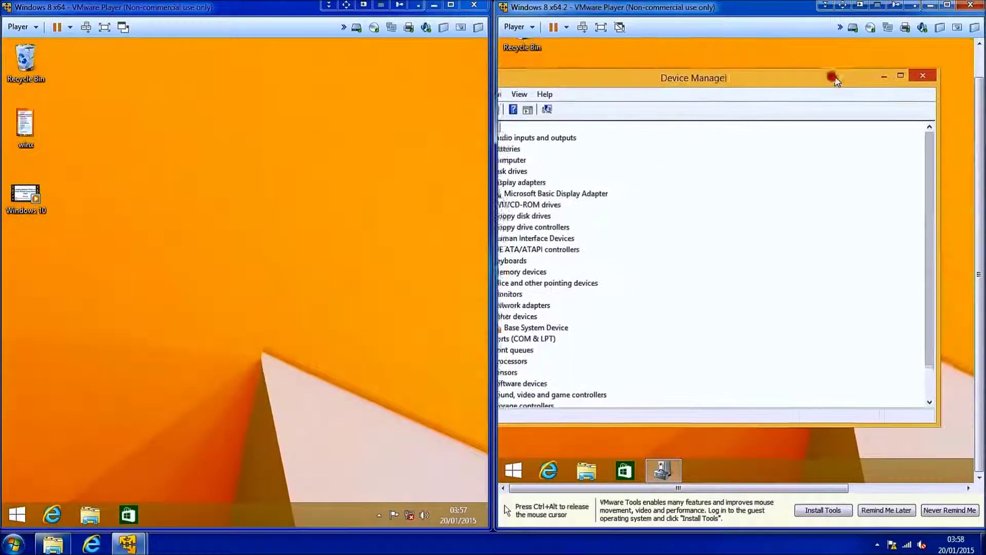
left_click(917, 79)
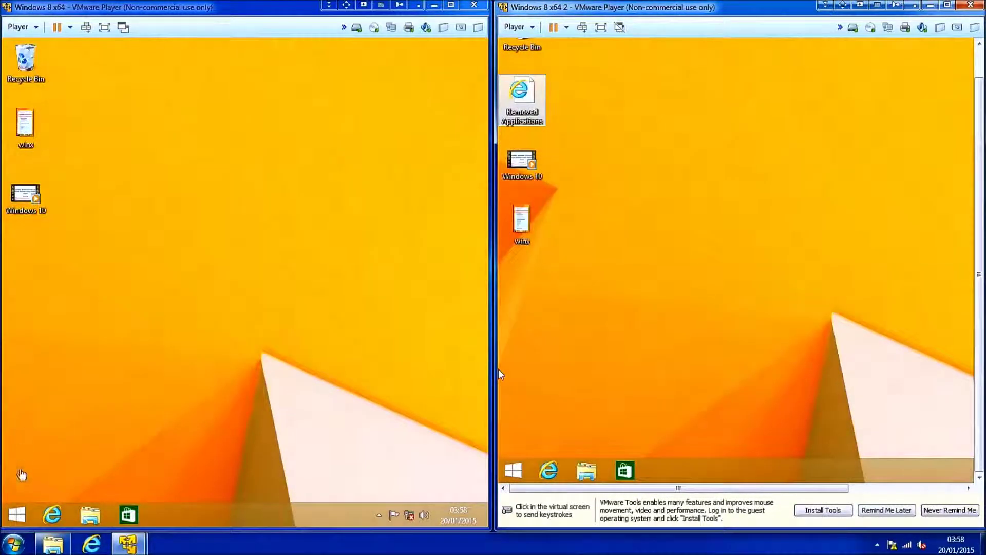
- Compare the installed programs in Programs and Features on both virtual machines, and close both windows
right_click(17, 513)
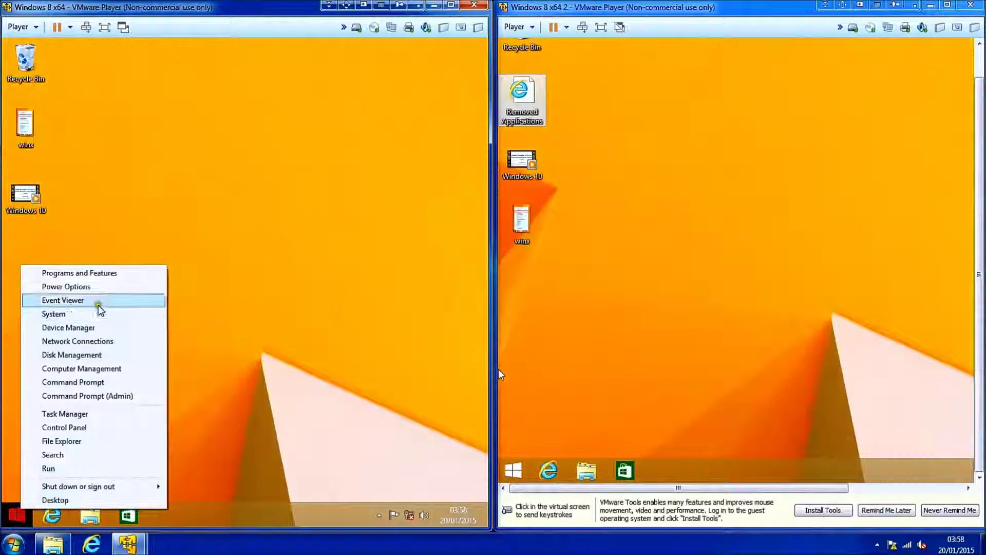
left_click(97, 275)
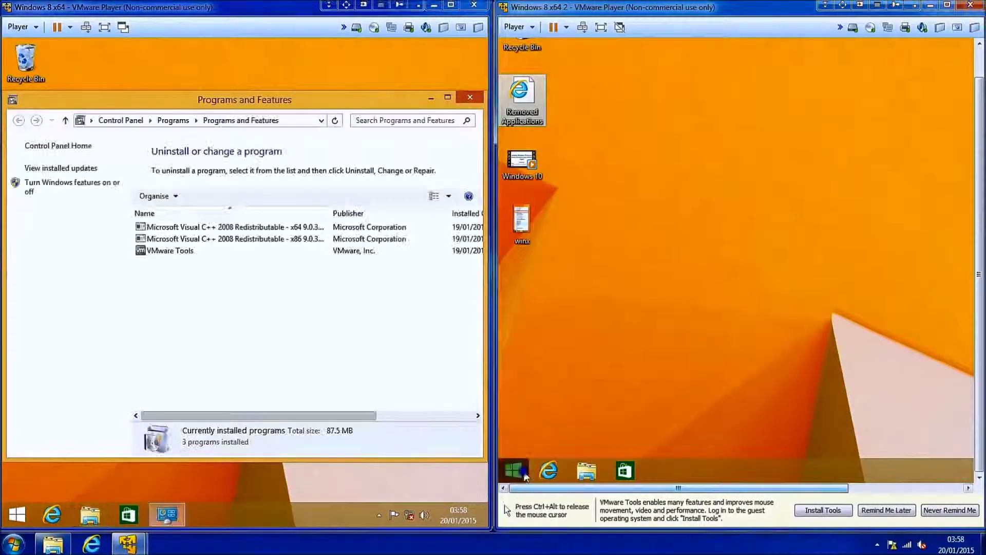
right_click(518, 470)
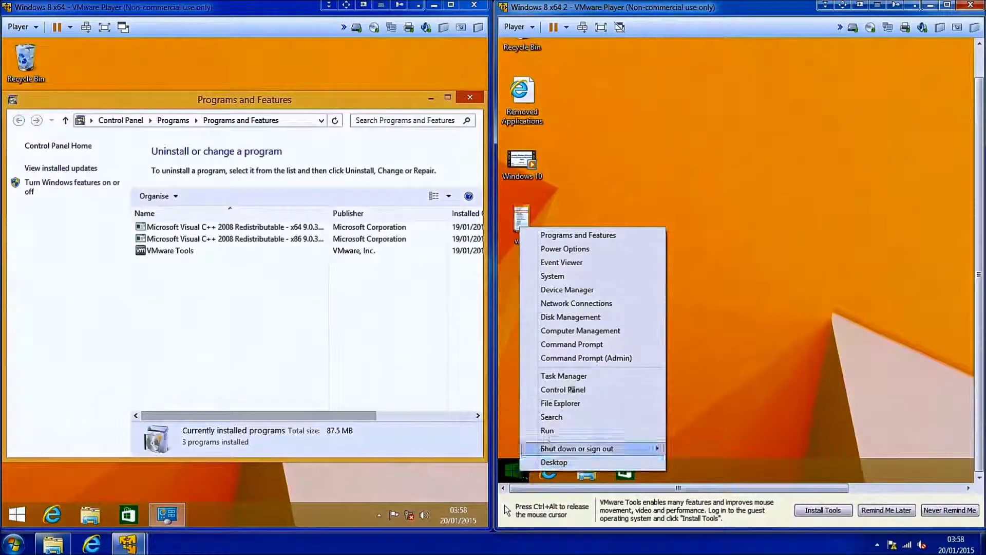
left_click(615, 236)
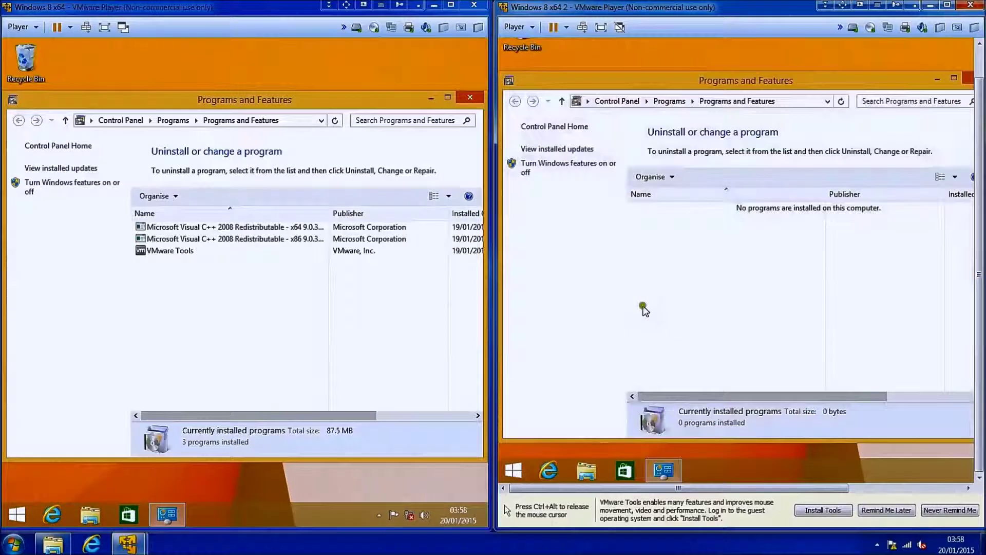
key("ctrl+alt")
left_click(579, 331)
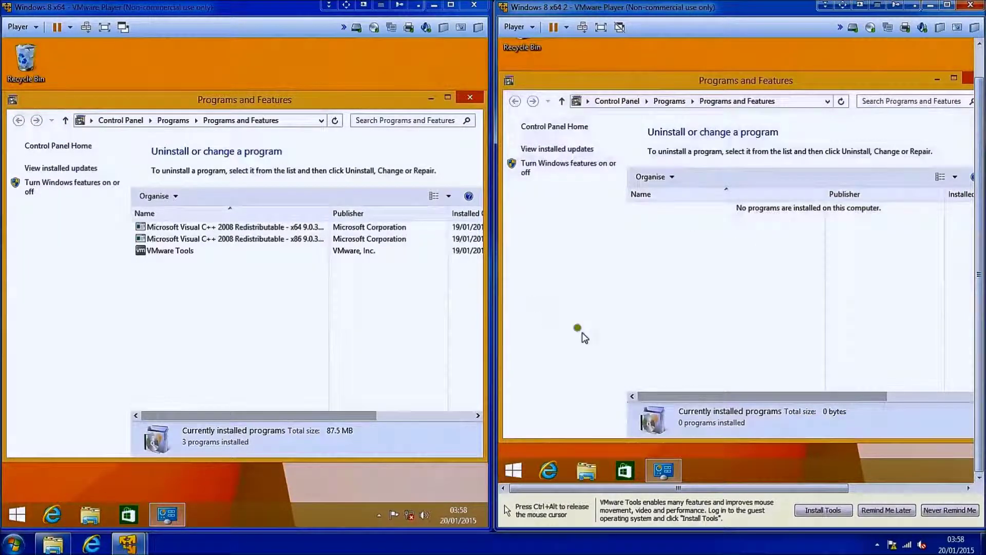
left_click(967, 80)
key("ctrl+alt")
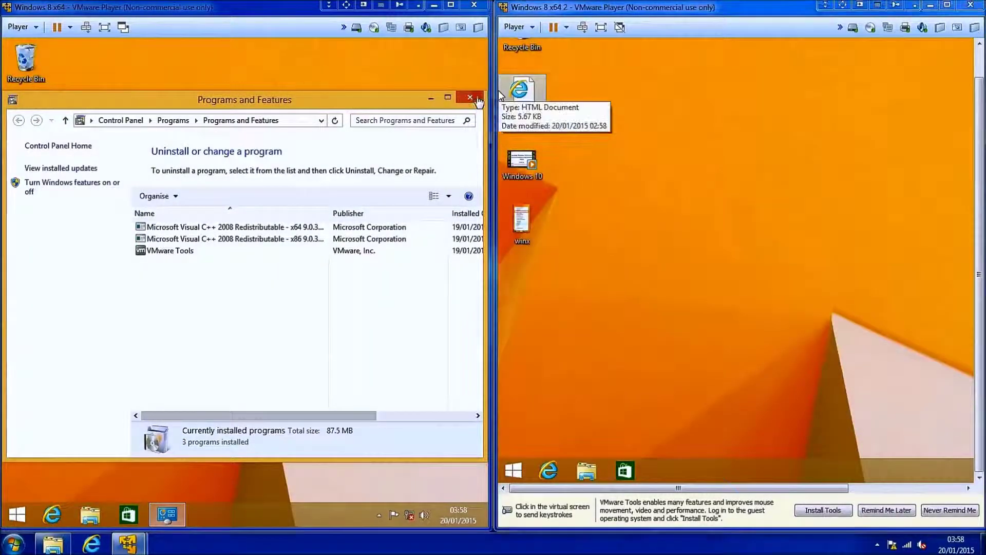
left_click(470, 98)
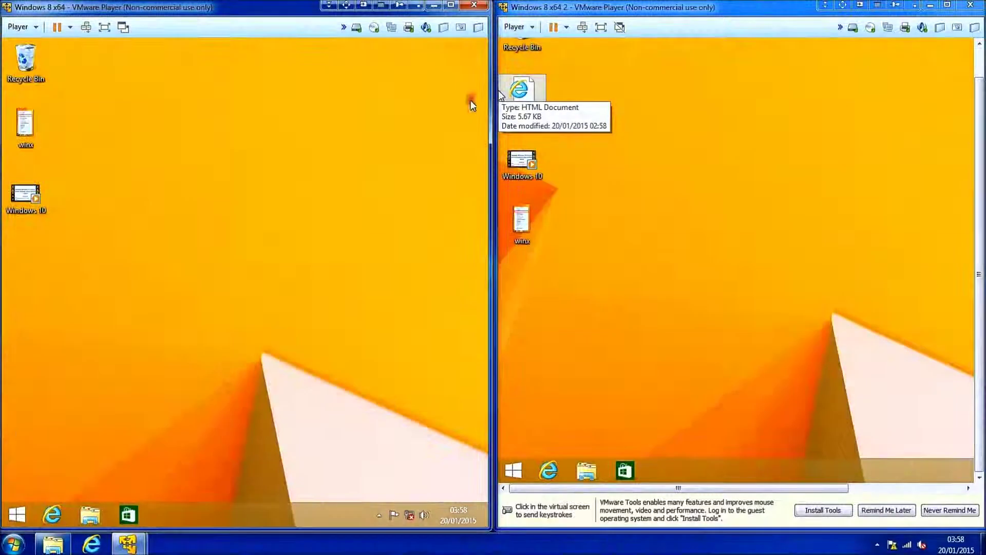
- Start the VMware Tools installation on the second virtual machine by running setup from its DVD drive and allowing the changes
left_click(818, 509)
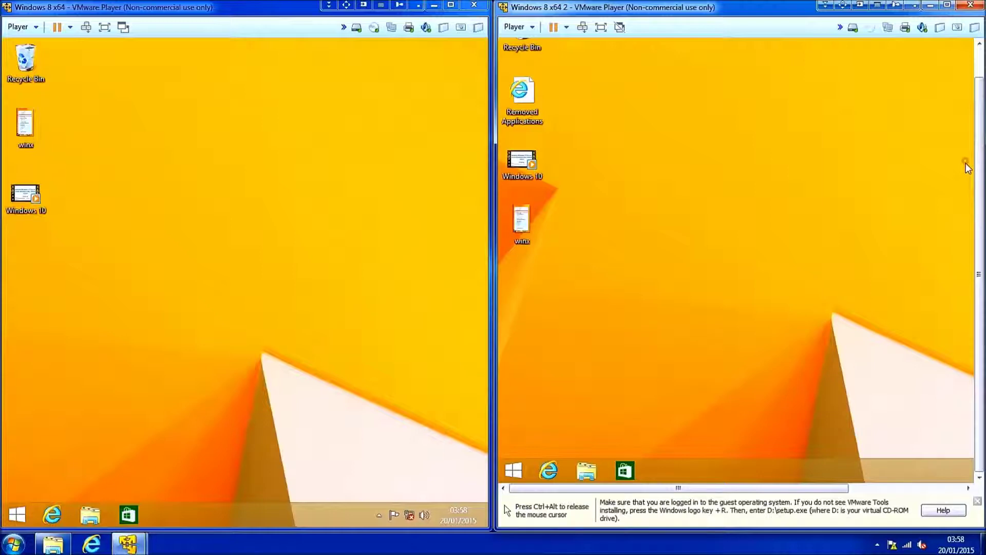
scroll(968, 90, "up", 2)
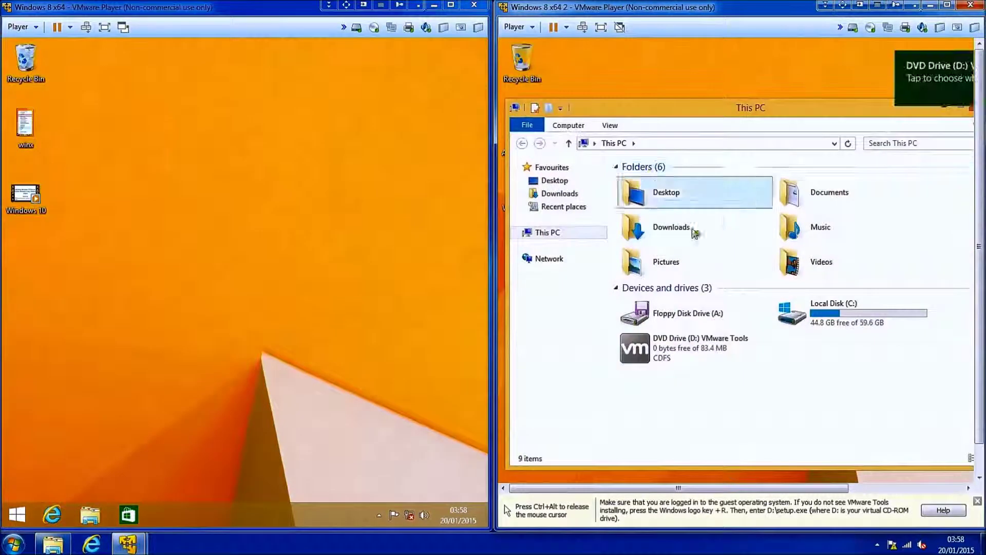
left_click(930, 71)
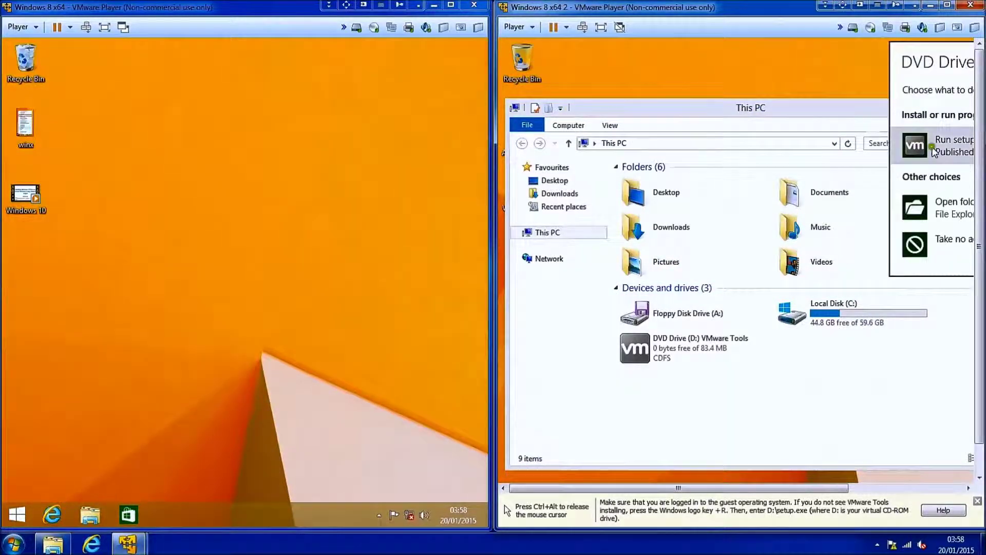
left_click(938, 141)
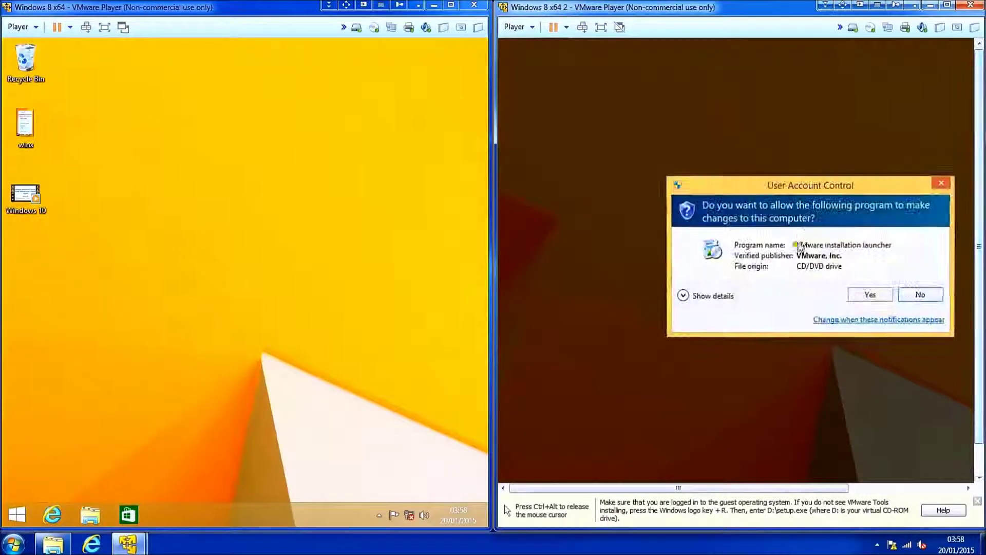
left_click(870, 294)
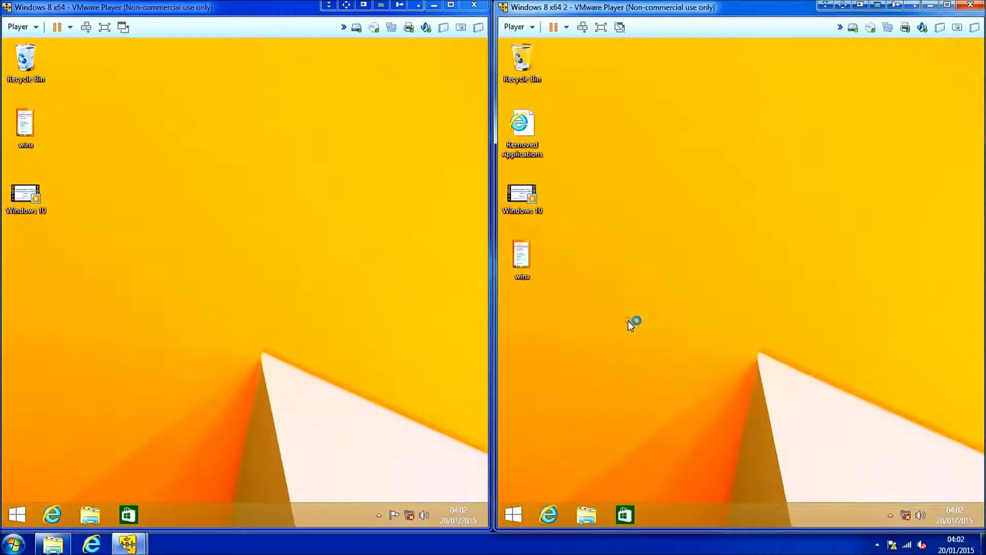
- Compare the Recycle Bin contents on the first and second virtual machines, closing each window after viewing
left_click(43, 354)
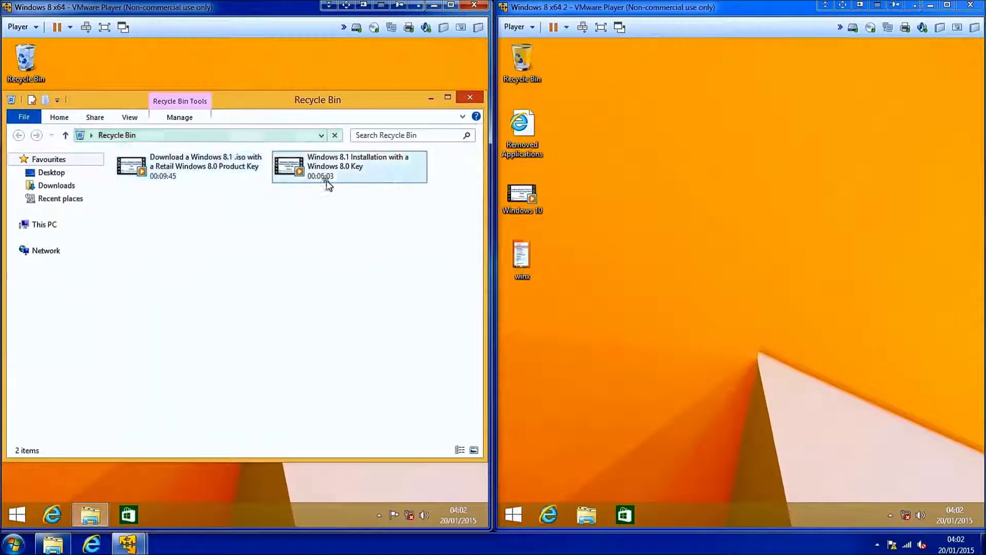
left_click(471, 97)
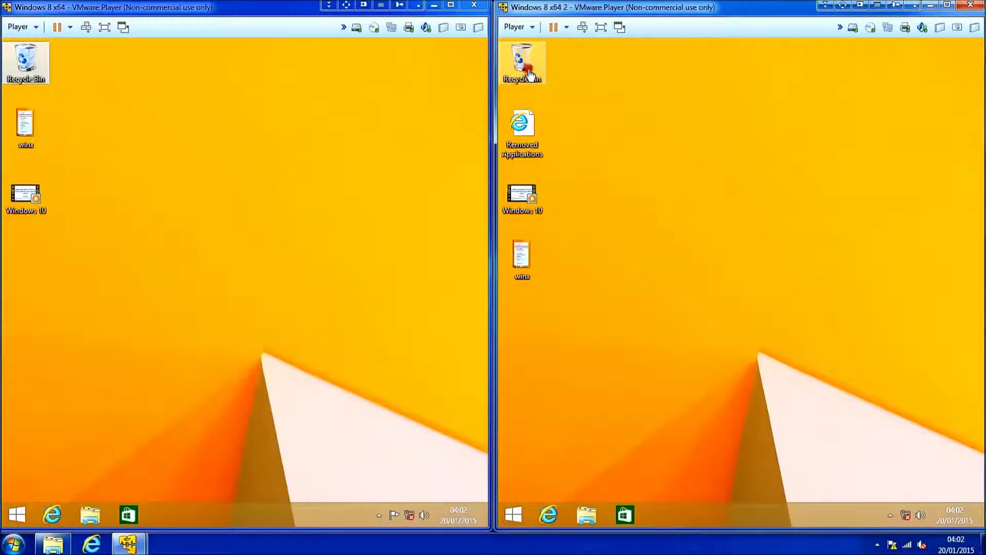
double_click(530, 75)
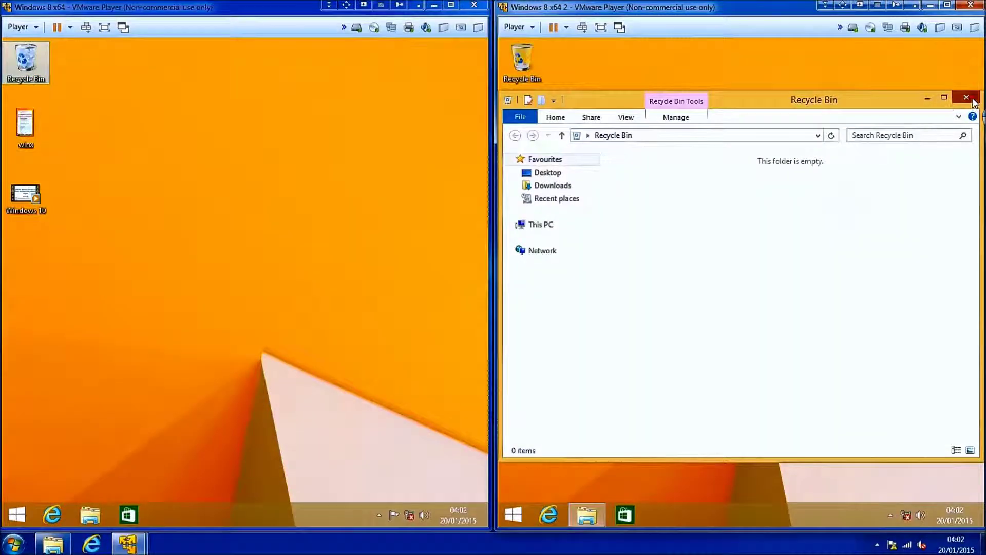
left_click(964, 97)
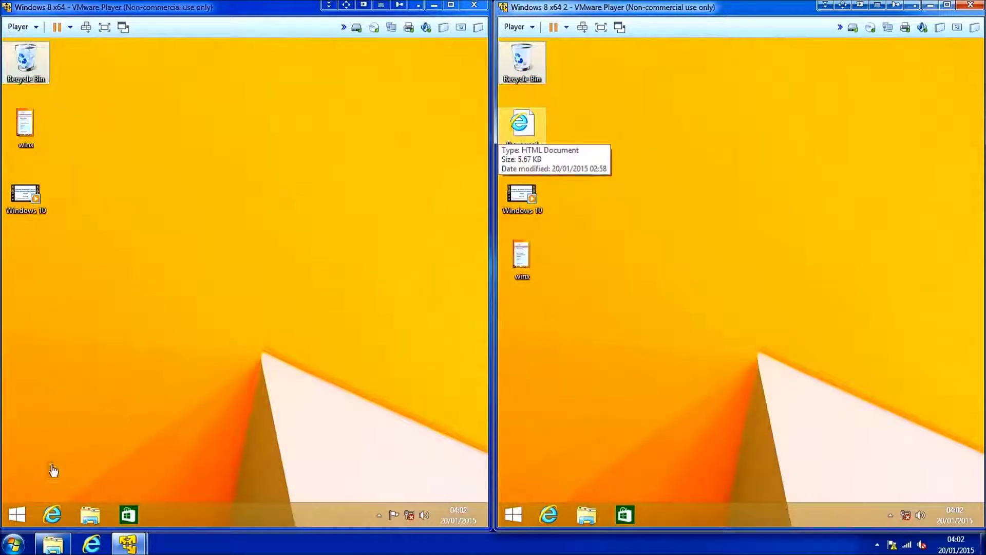
- Compare the System information, including Windows edition and activation, on both virtual machines, and close both windows
right_click(17, 514)
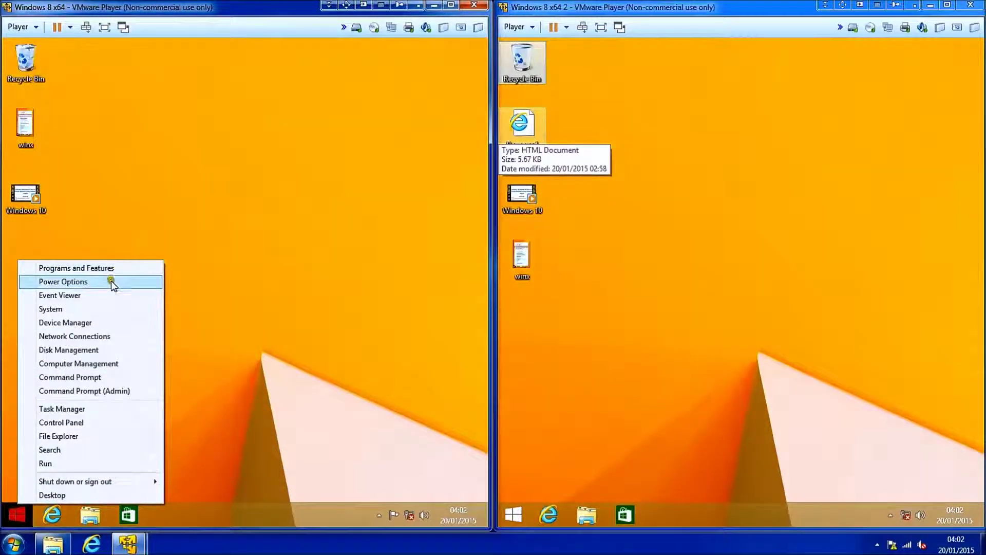
left_click(119, 314)
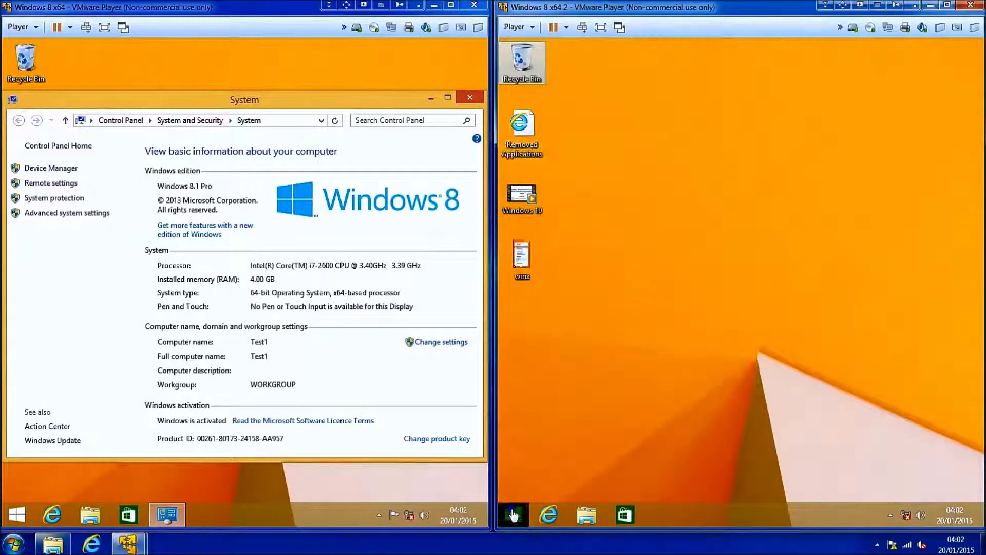
right_click(519, 505)
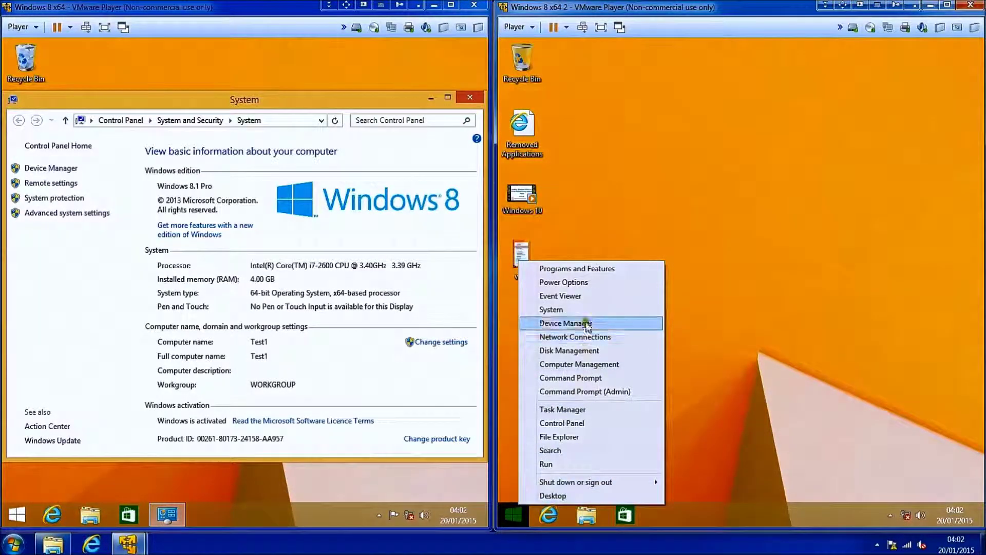
left_click(582, 311)
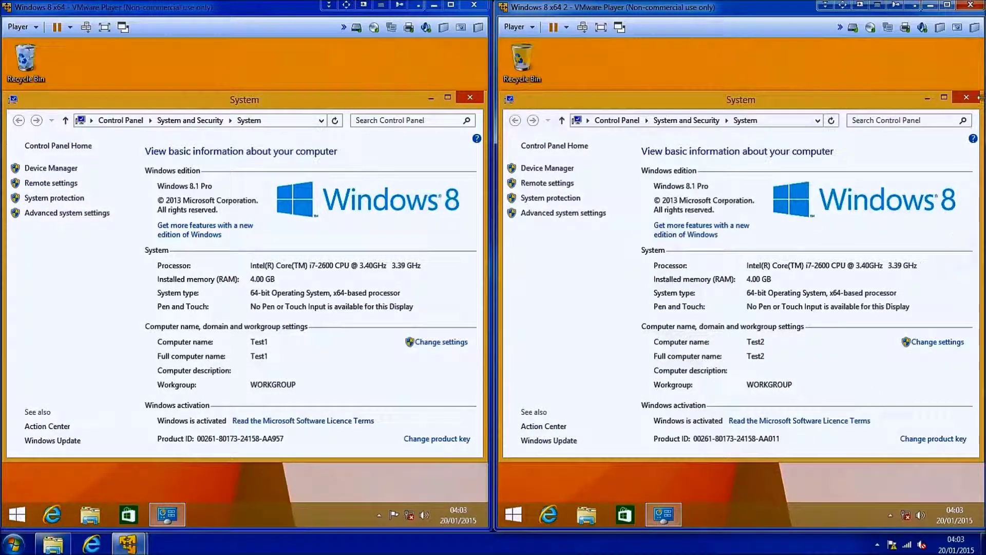
left_click(965, 101)
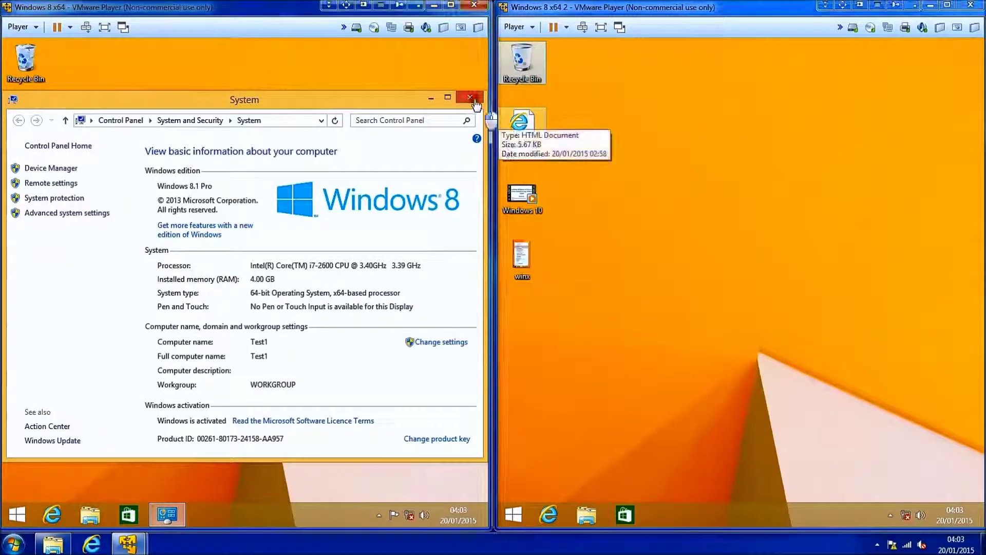
left_click(469, 97)
- Open File Explorer on both virtual machines and compare the contents of their Desktop folders
left_click(101, 511)
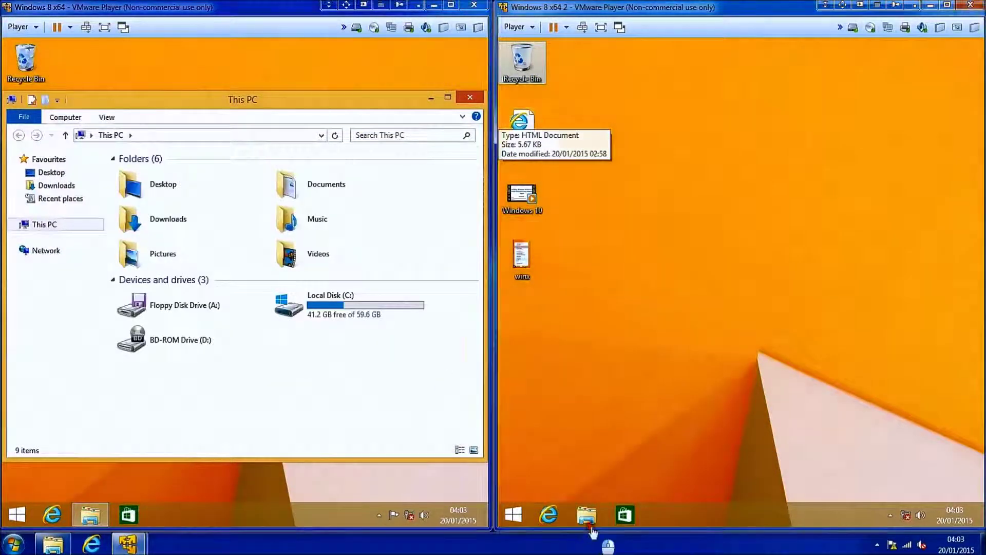
left_click(588, 518)
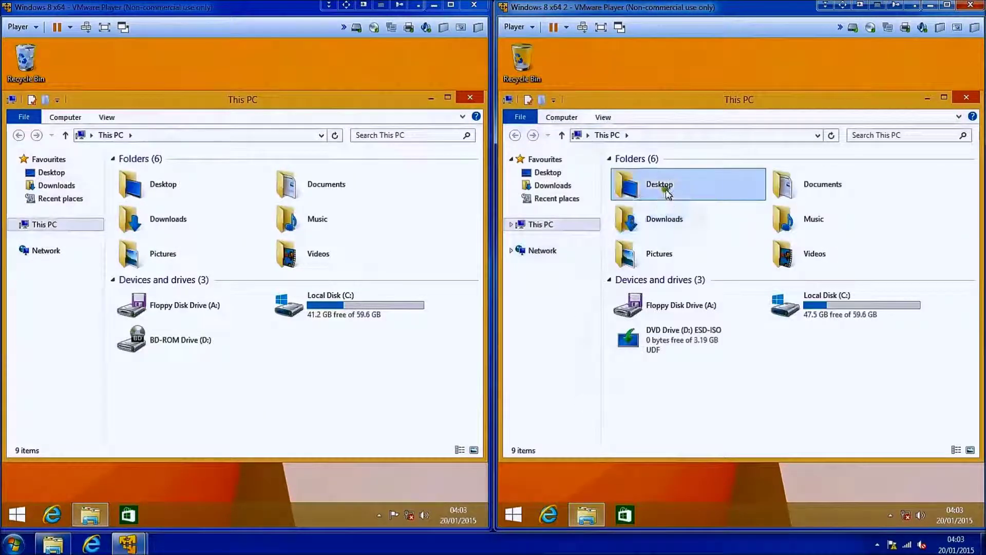
double_click(667, 191)
left_click(178, 190)
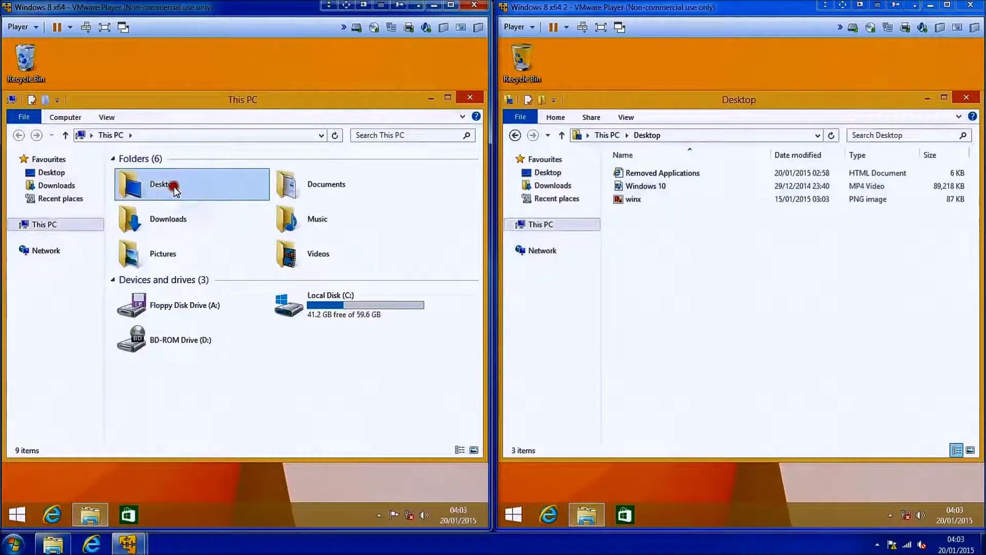
double_click(175, 191)
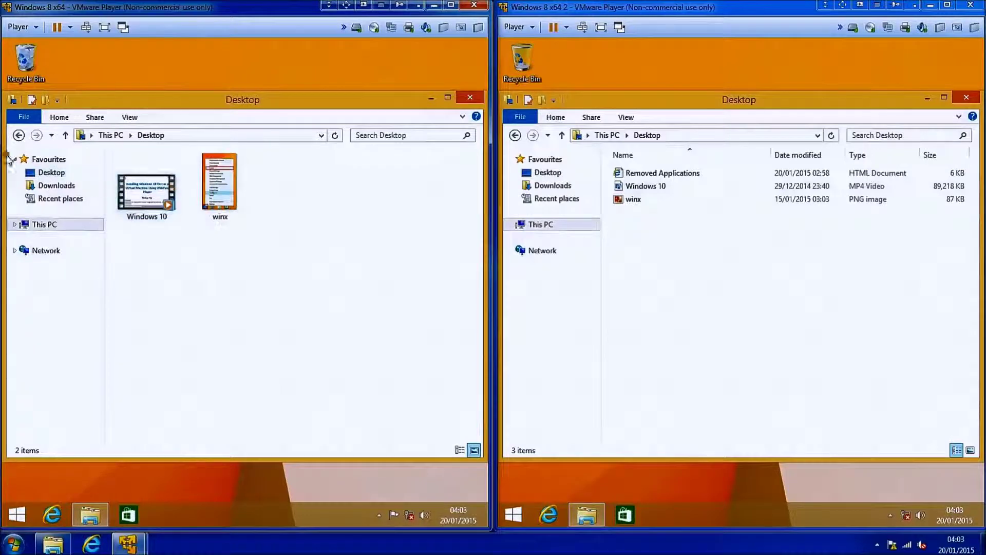
- Open the Documents folder on both virtual machines and compare the files
left_click(23, 136)
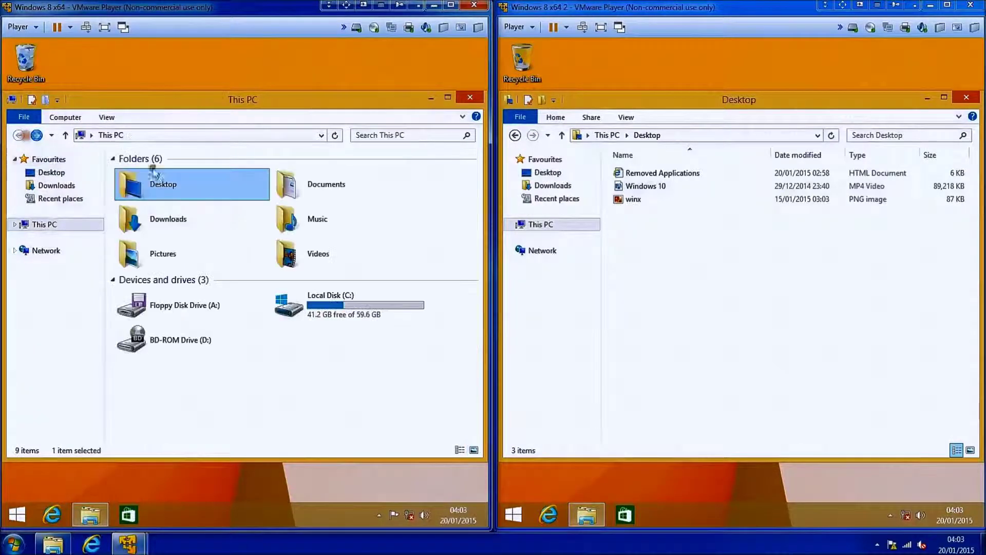
double_click(331, 193)
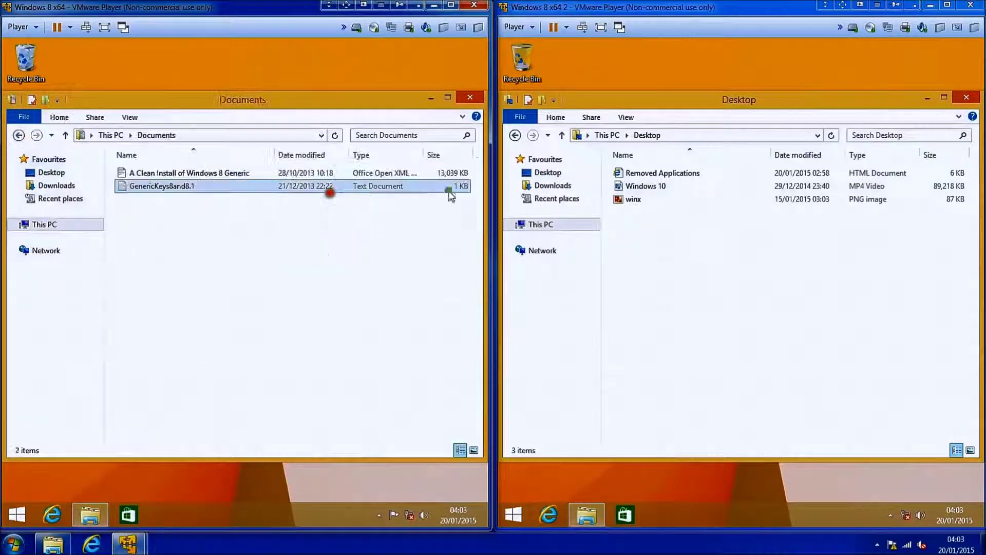
left_click(515, 135)
double_click(803, 196)
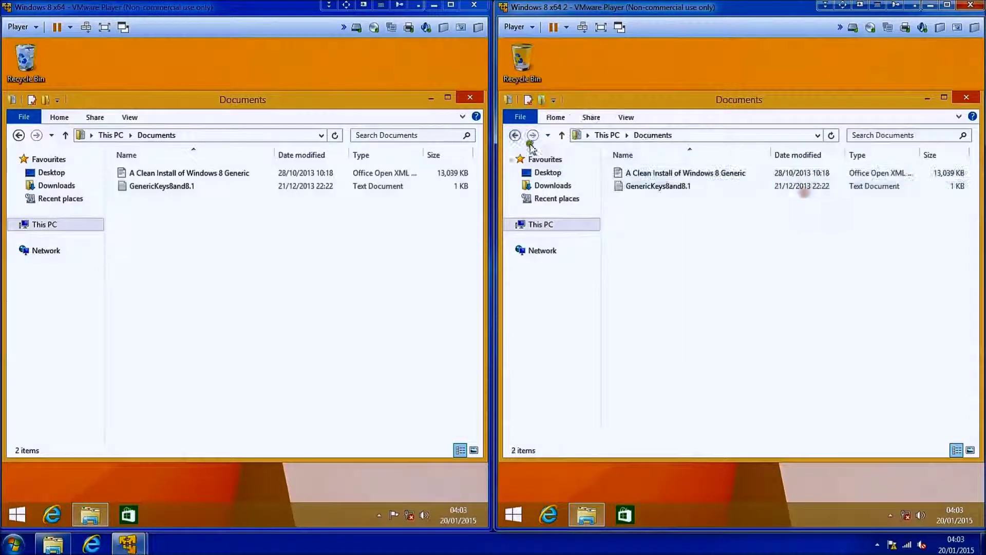
- Open the Downloads folder on both virtual machines and compare the files
left_click(19, 135)
left_click(194, 217)
double_click(194, 217)
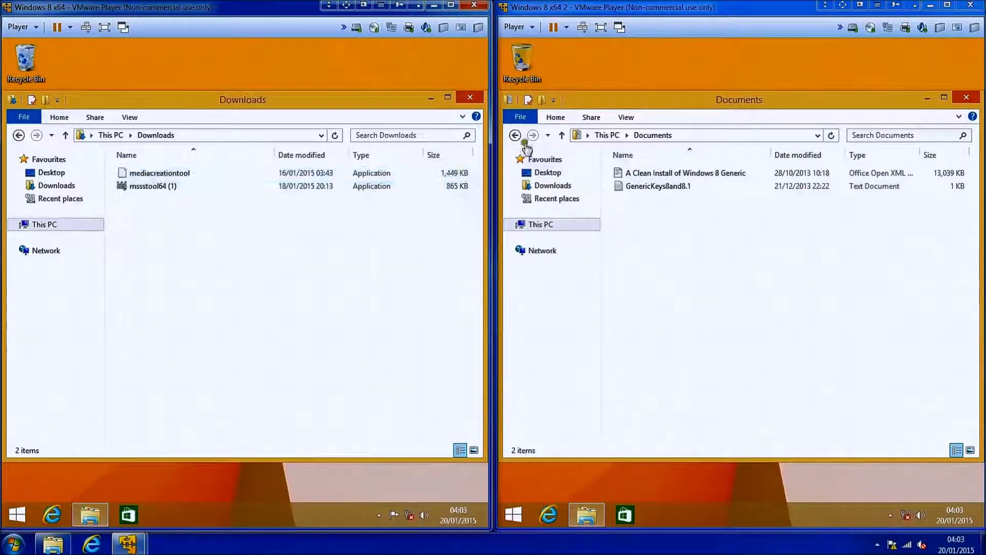
left_click(518, 137)
left_click(682, 216)
double_click(683, 214)
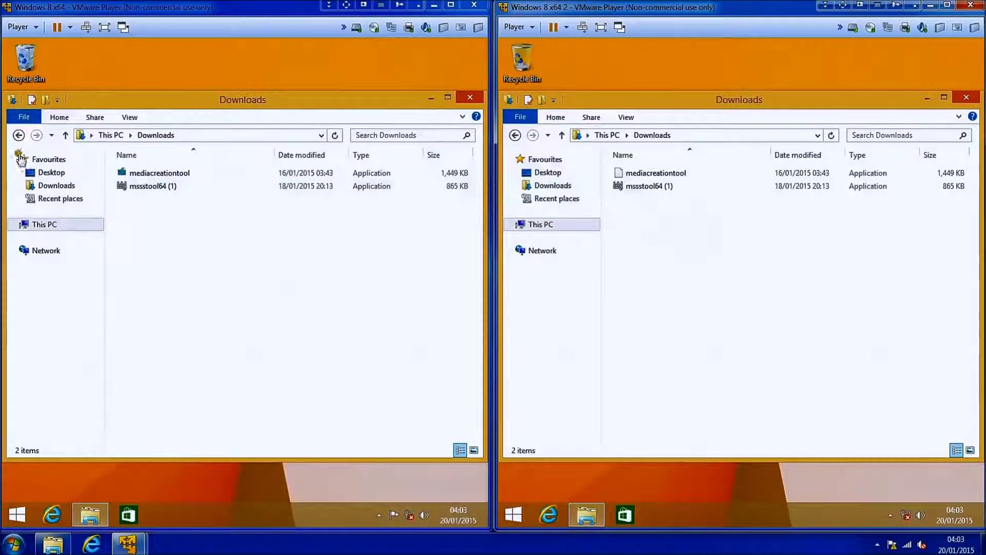
- Return to This PC on both virtual machines and compare the contents of their Music folders
left_click(20, 136)
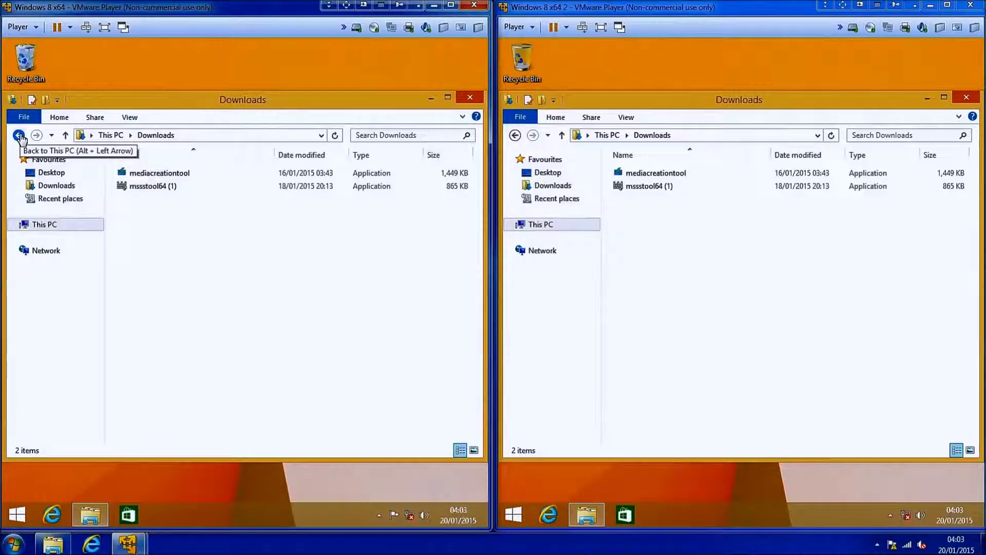
left_click(20, 136)
left_click(515, 136)
left_click(515, 136)
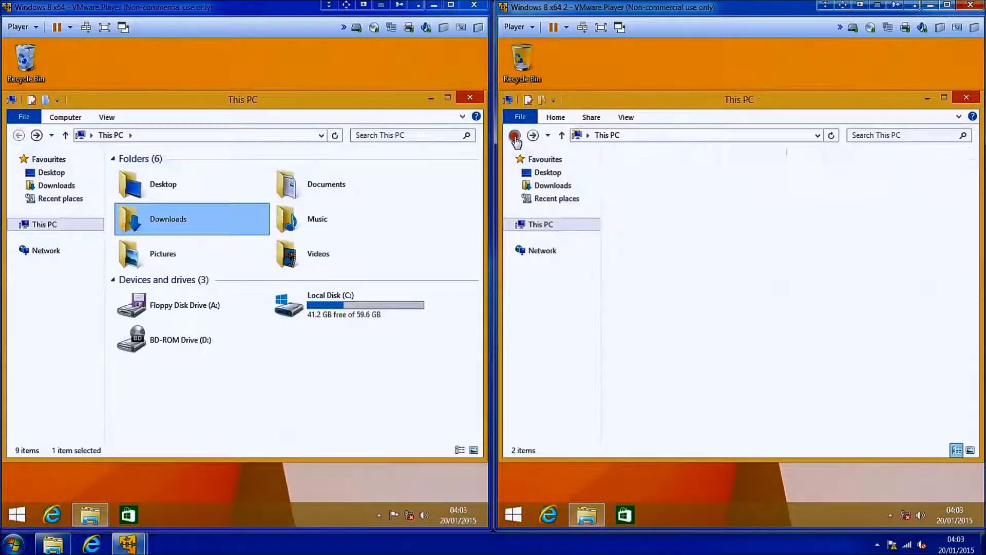
double_click(861, 234)
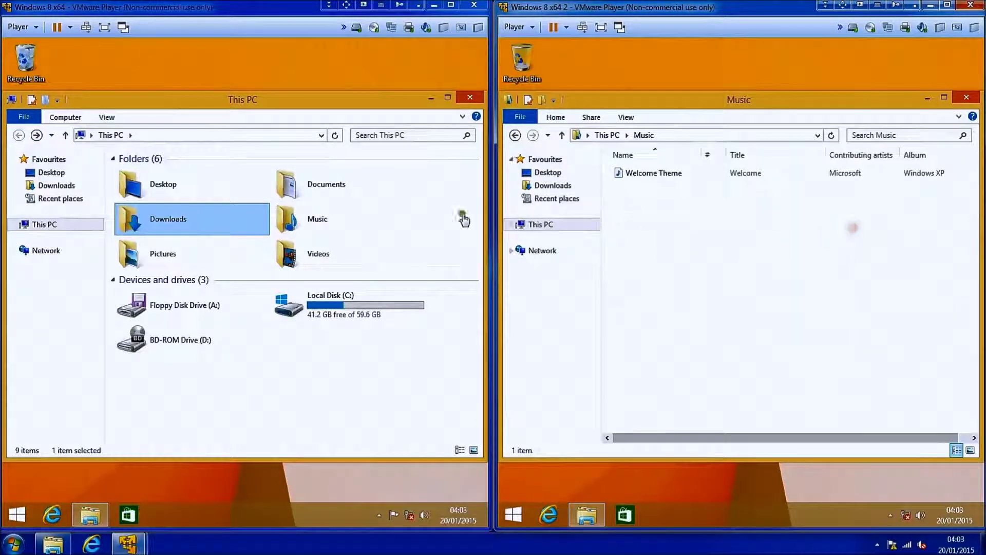
left_click(350, 222)
double_click(346, 219)
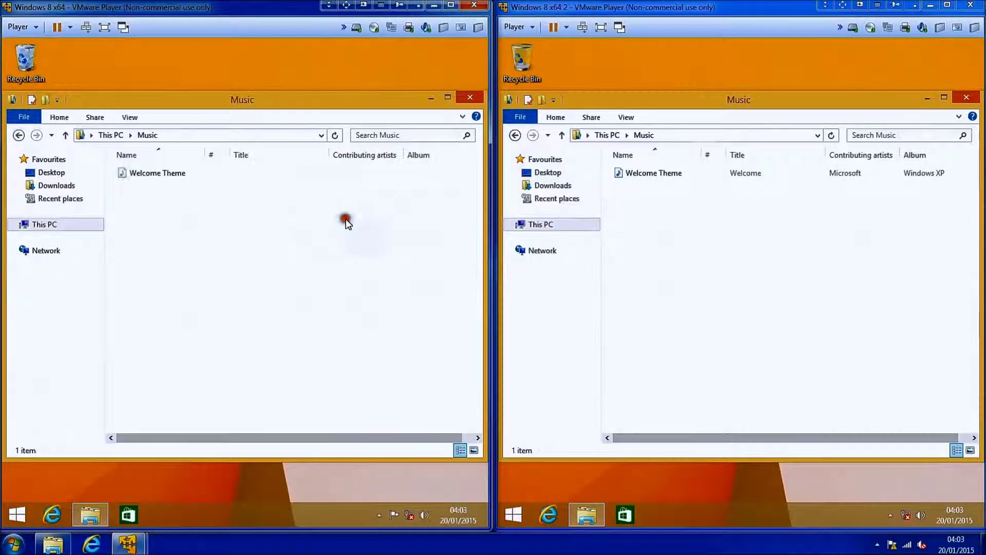
- Go back to This PC on both virtual machines and compare the contents of their Pictures folders
left_click(23, 135)
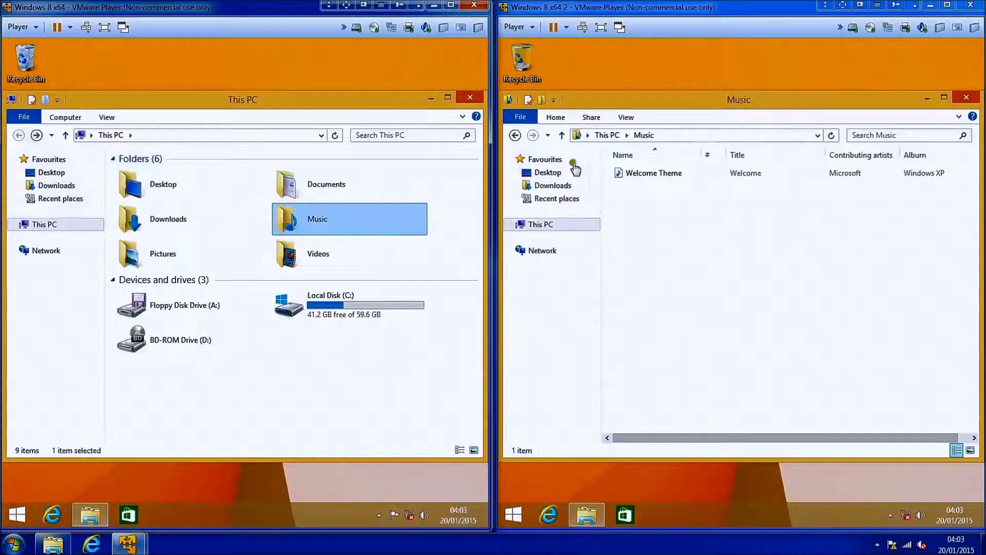
left_click(516, 135)
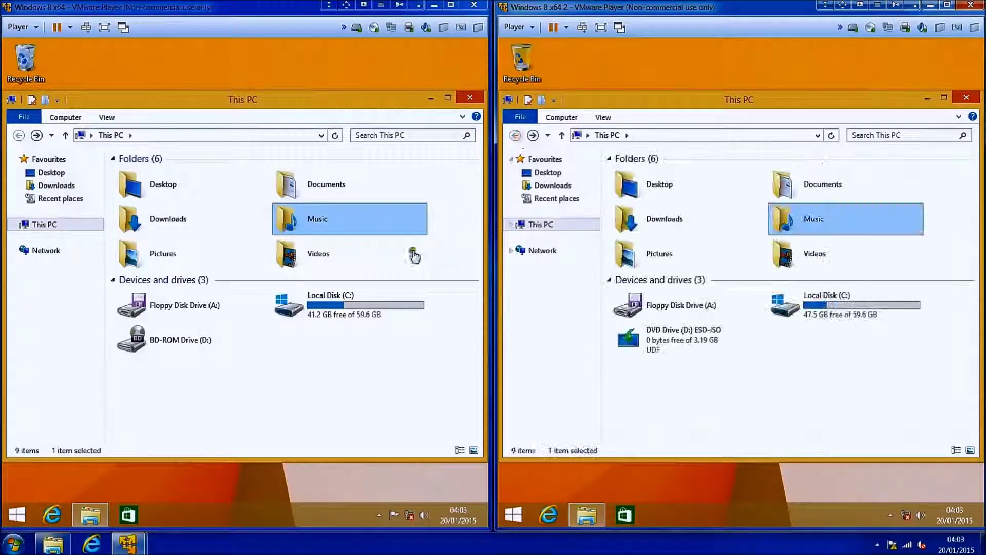
left_click(163, 252)
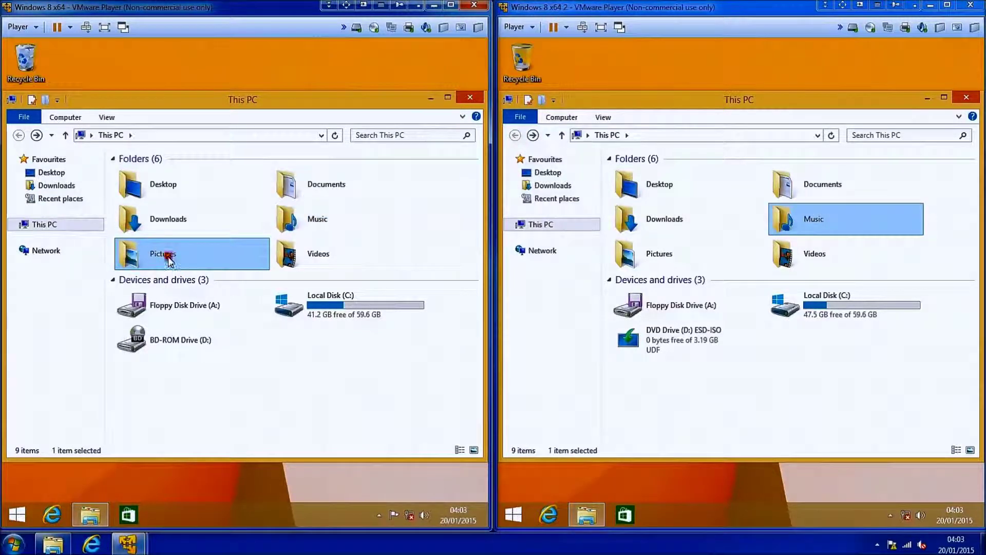
double_click(169, 258)
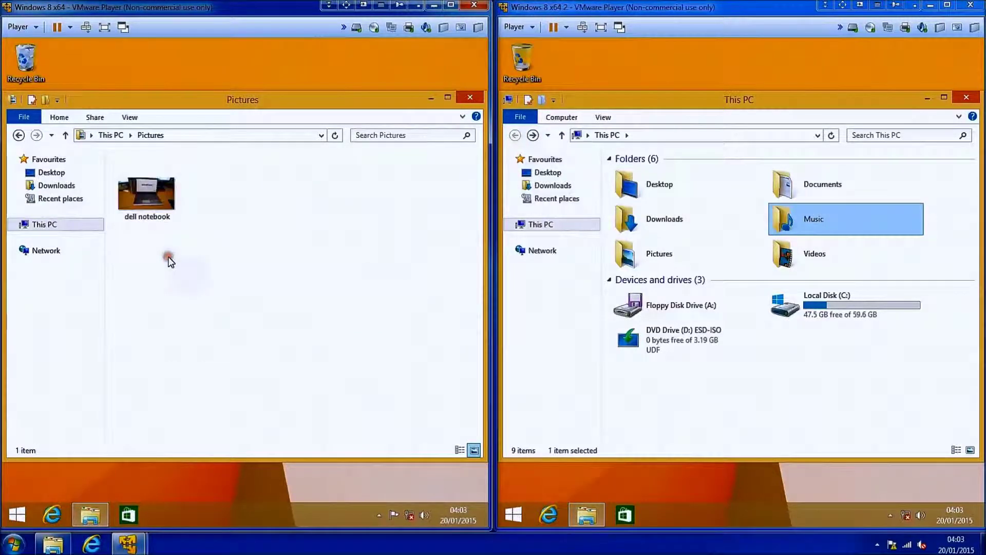
left_click(533, 135)
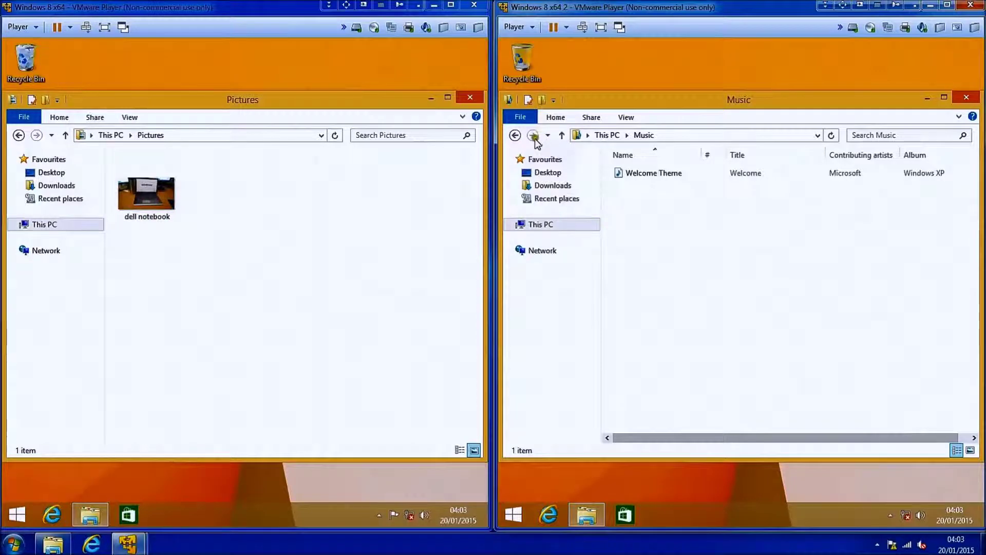
left_click(616, 135)
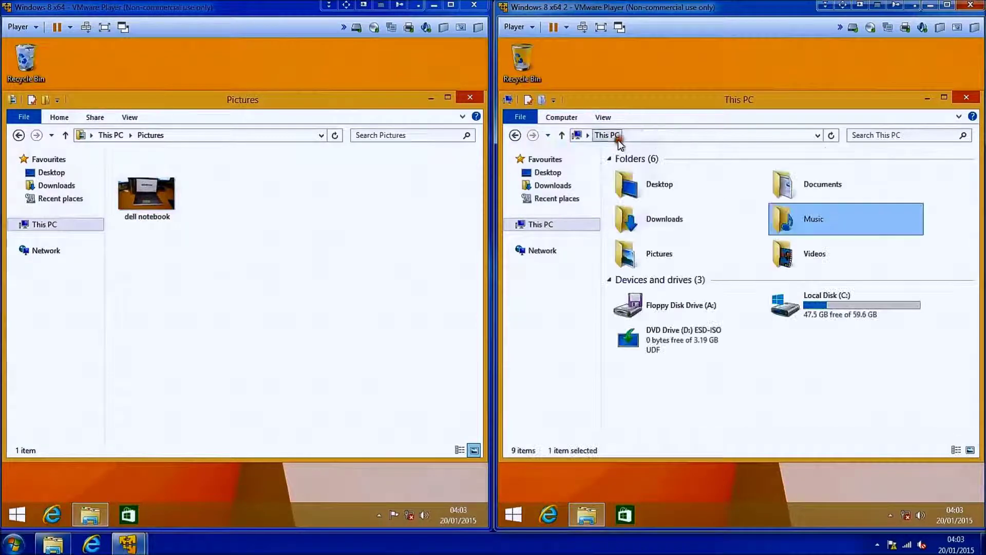
double_click(667, 252)
- Open the Videos folder on both virtual machines and compare the files
left_click(515, 135)
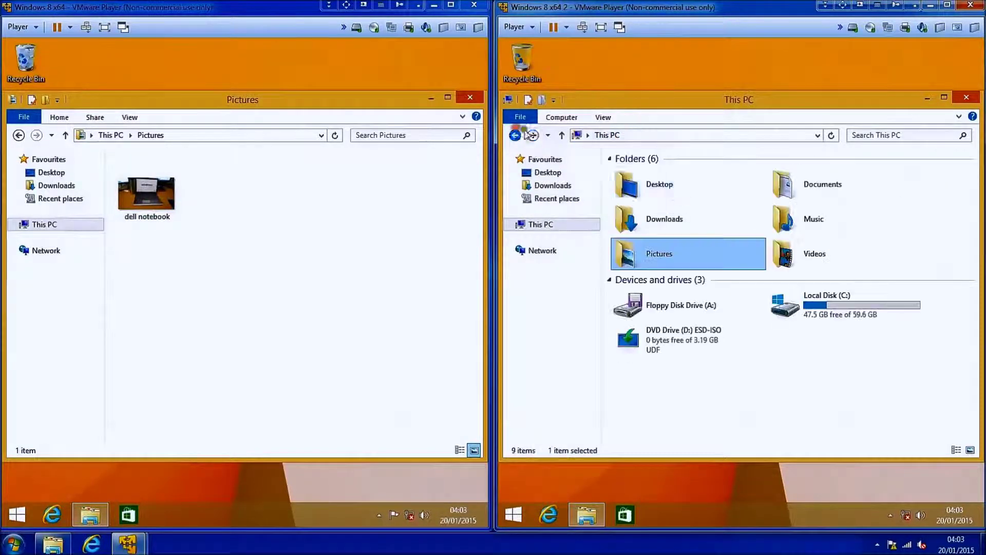
double_click(803, 267)
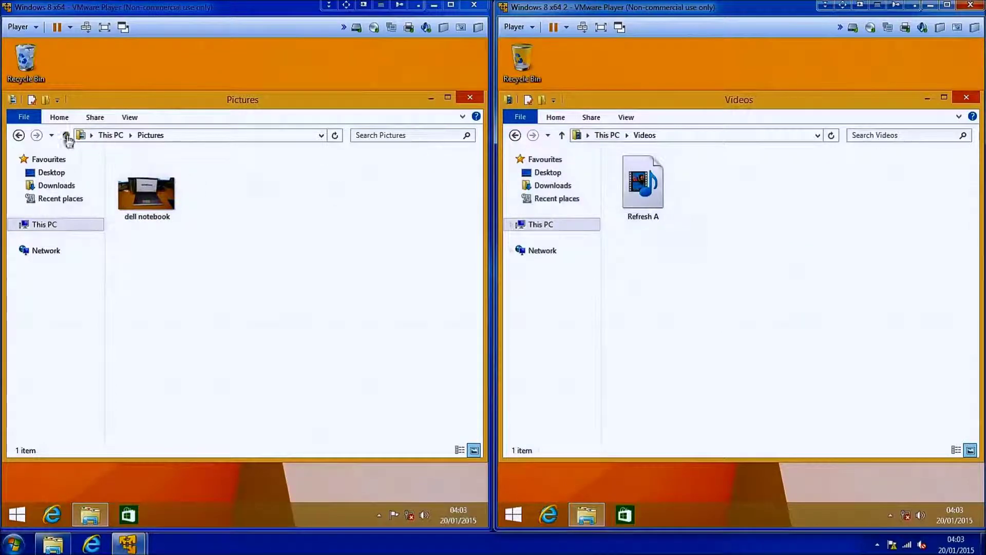
left_click(19, 136)
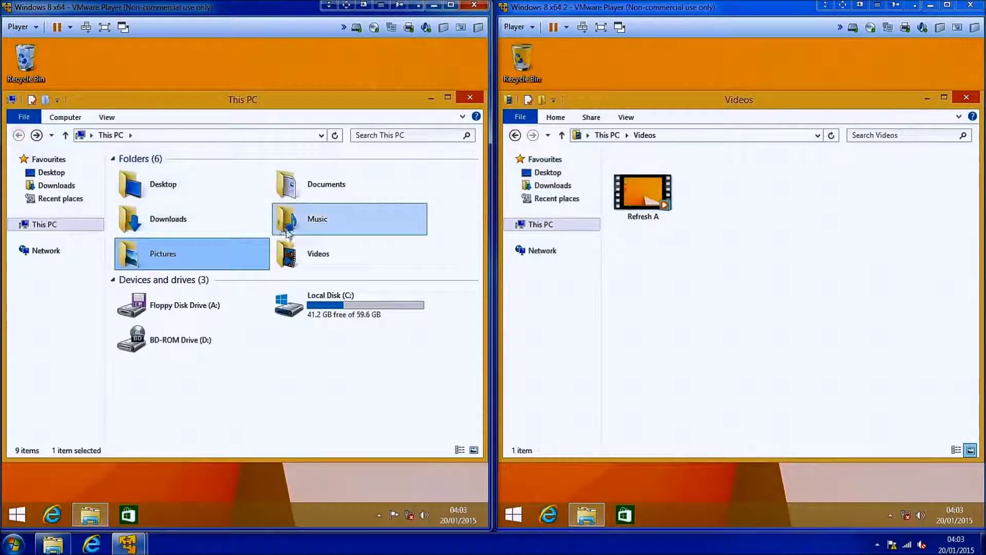
double_click(297, 242)
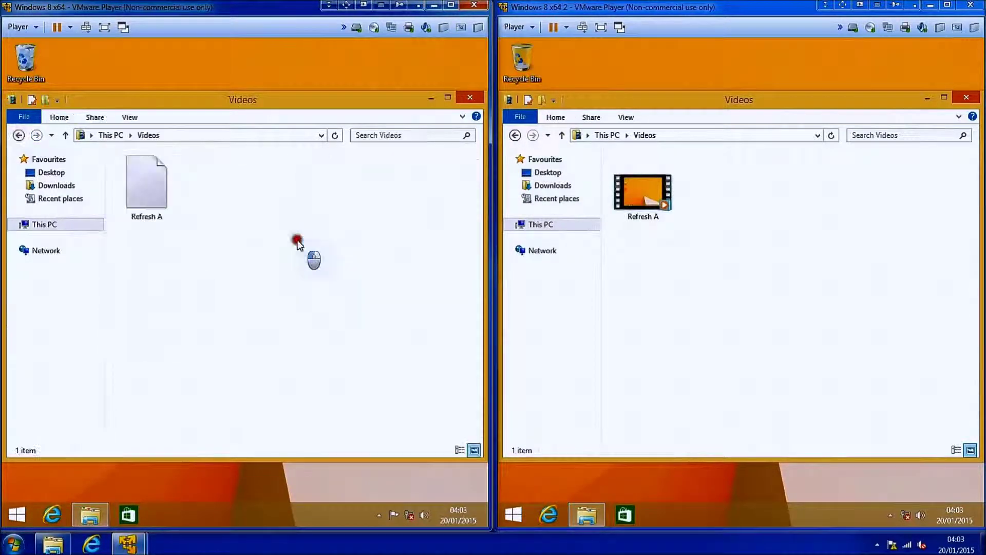
- Open Local Disk (C:) on both virtual machines, compare the folders, and select the Windows.old folder on each
left_click(18, 135)
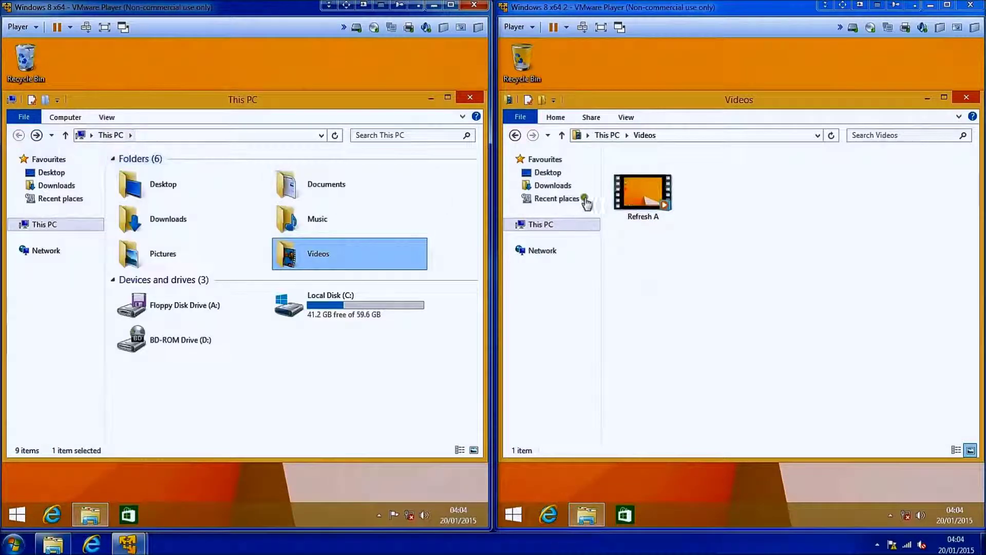
left_click(514, 136)
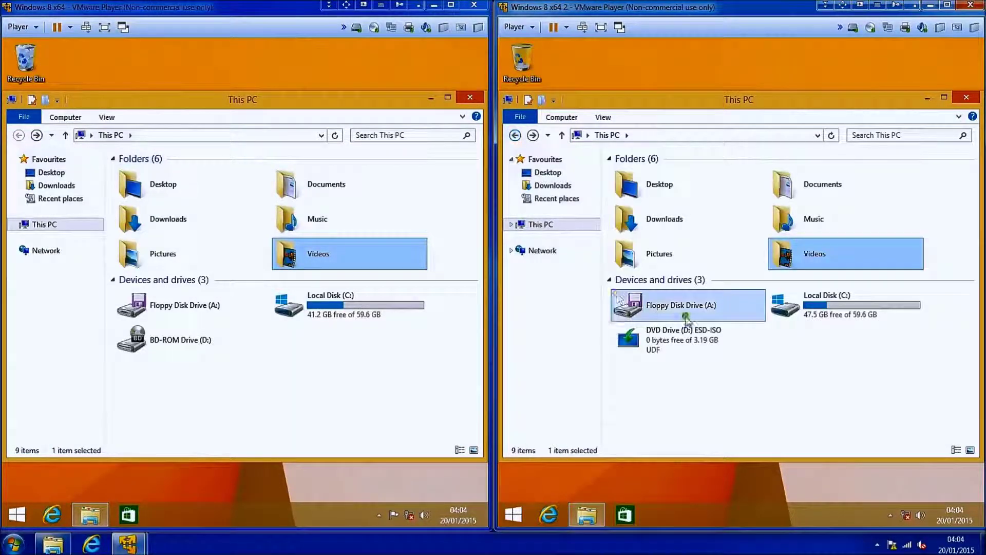
left_click(800, 320)
double_click(800, 321)
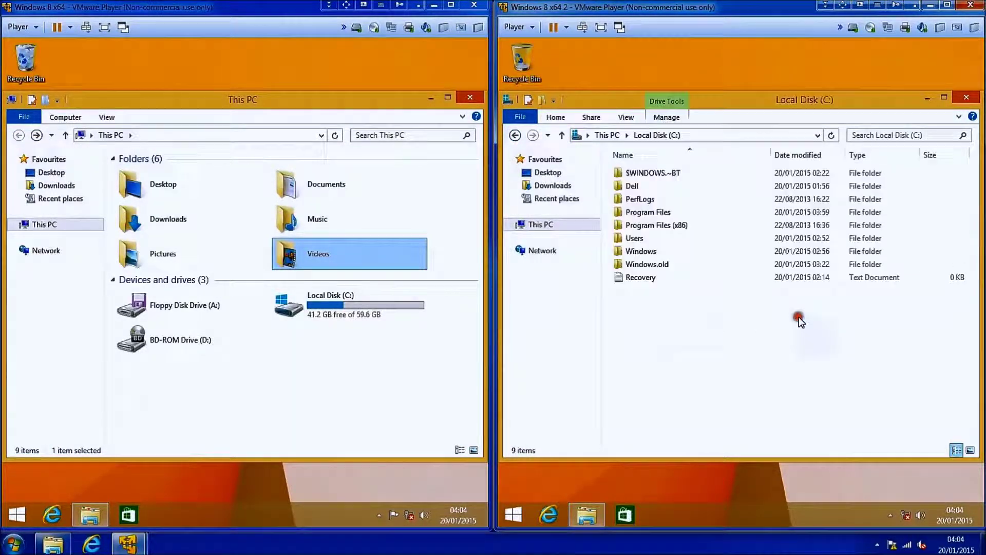
left_click(349, 307)
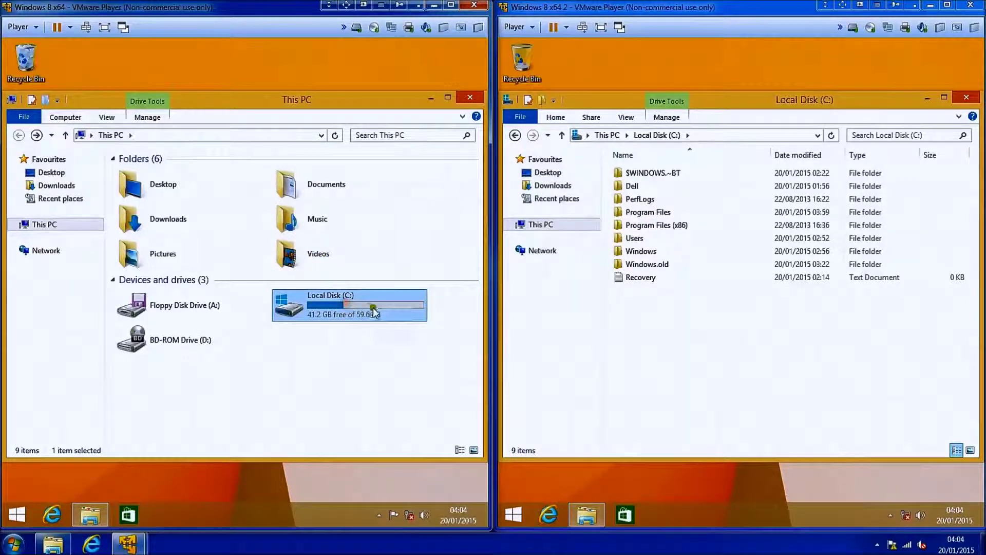
double_click(393, 305)
left_click(228, 289)
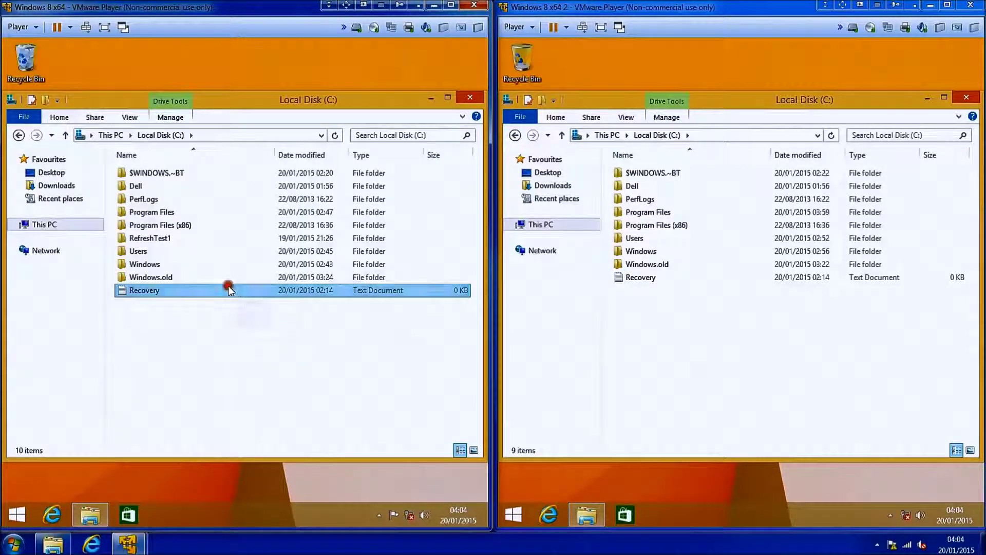
left_click(233, 278)
left_click(659, 264)
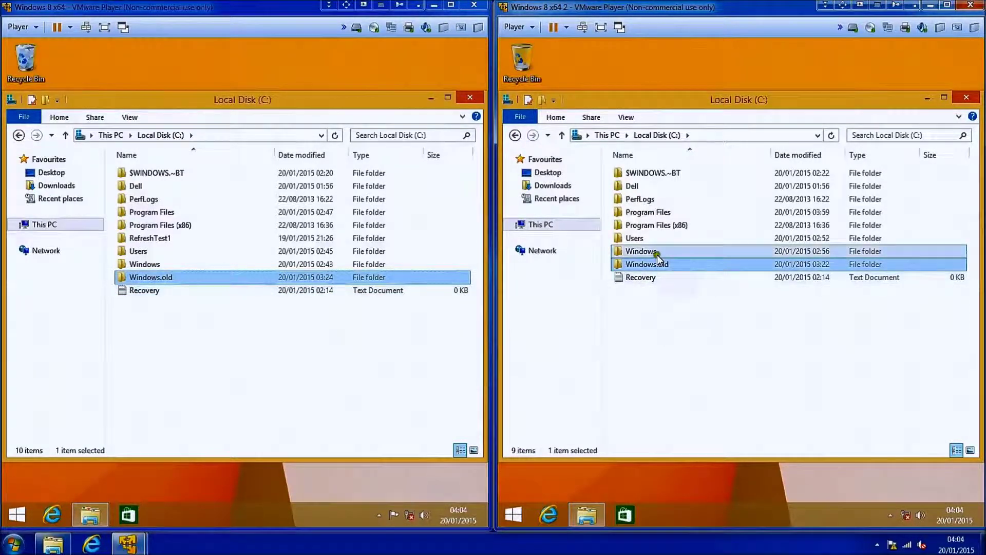
- Open the Program Files (x86) folder on both virtual machines to compare the installed program folders
double_click(664, 225)
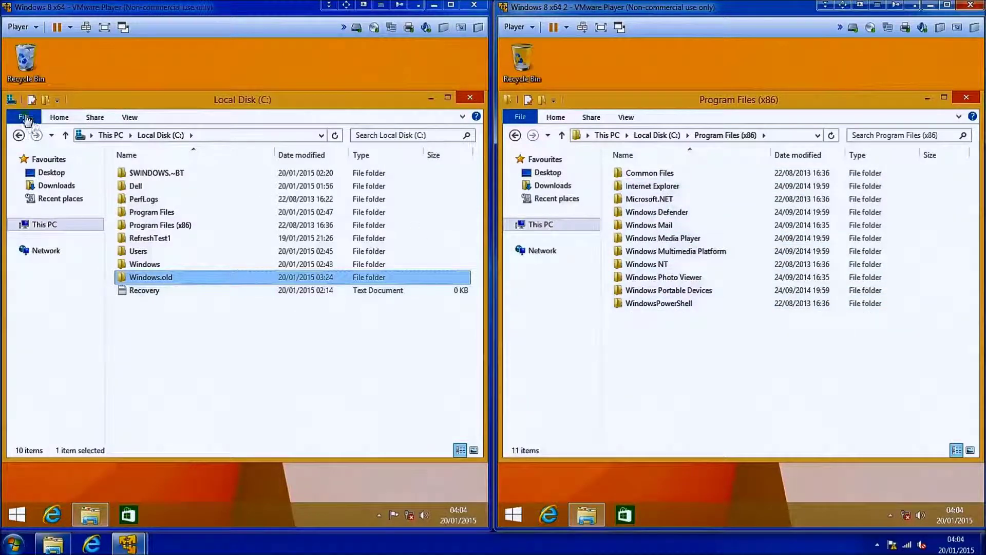
left_click(174, 226)
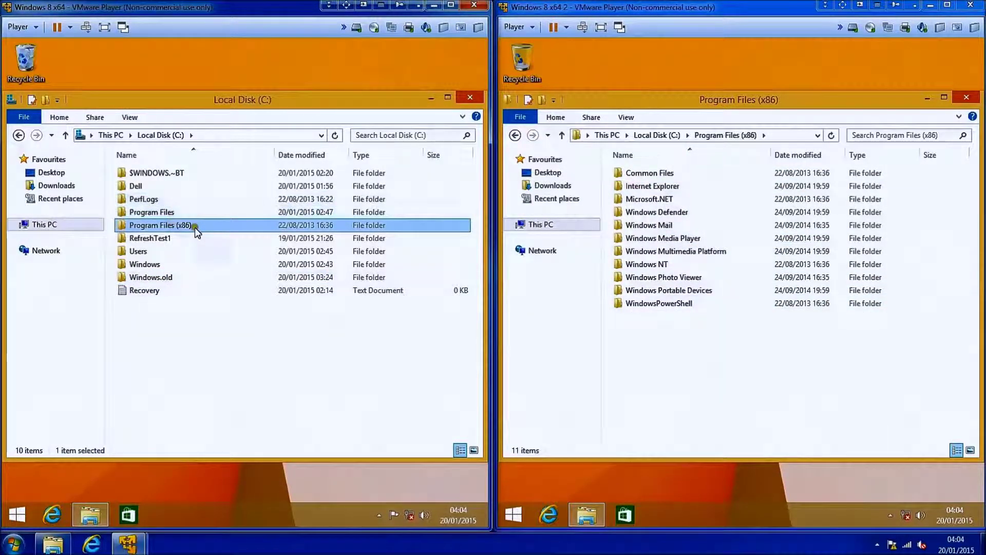
double_click(195, 227)
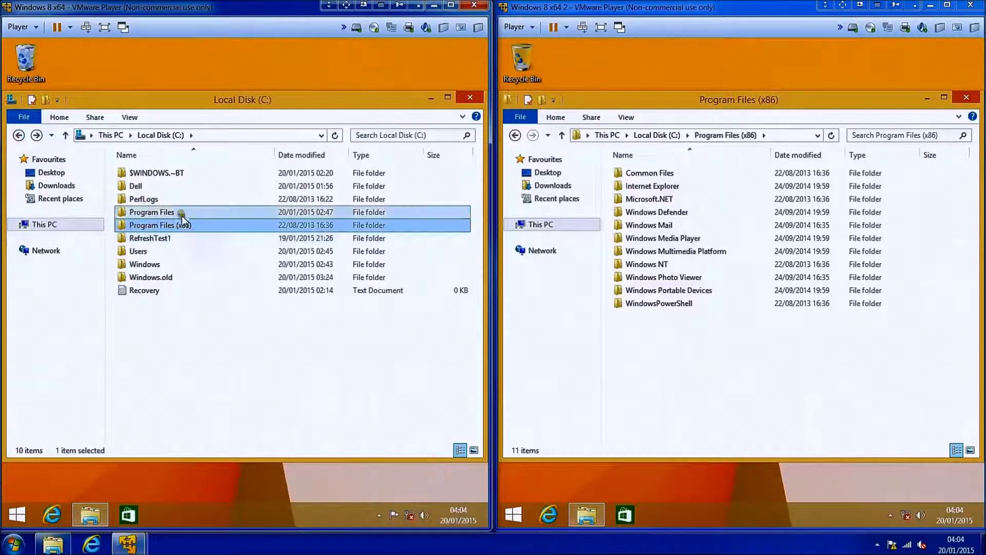
- Compare the Program Files folders on both virtual machines and return both to the root of the C: drive
double_click(180, 212)
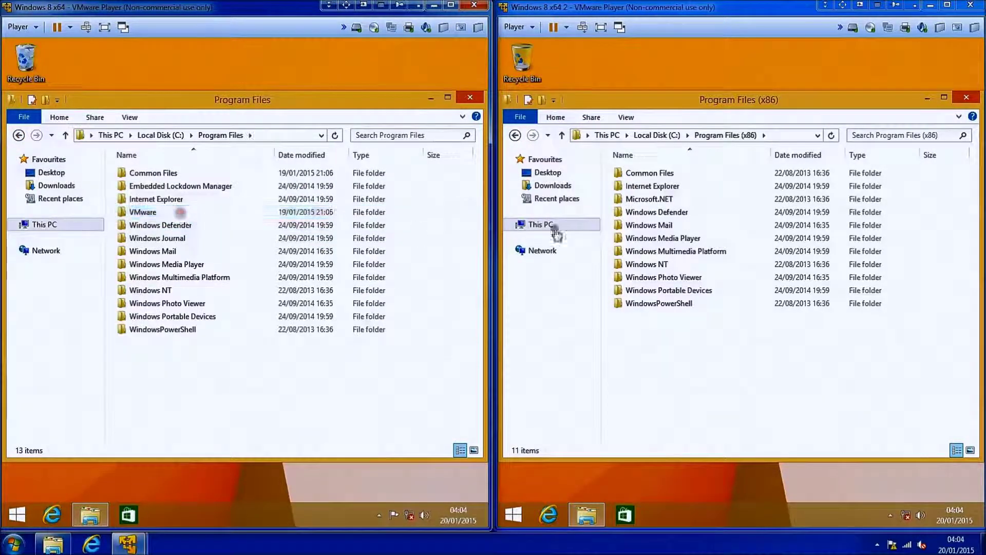
left_click(515, 135)
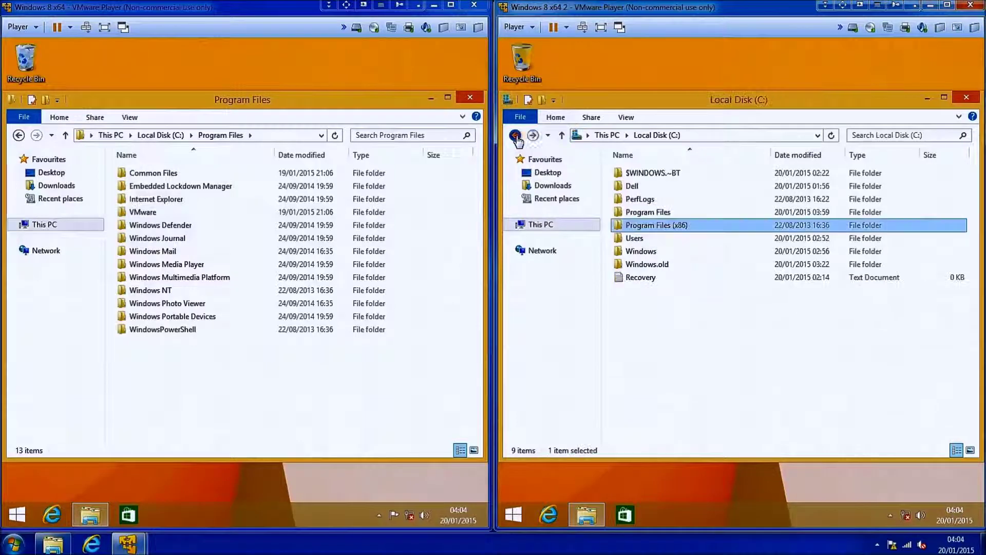
double_click(648, 212)
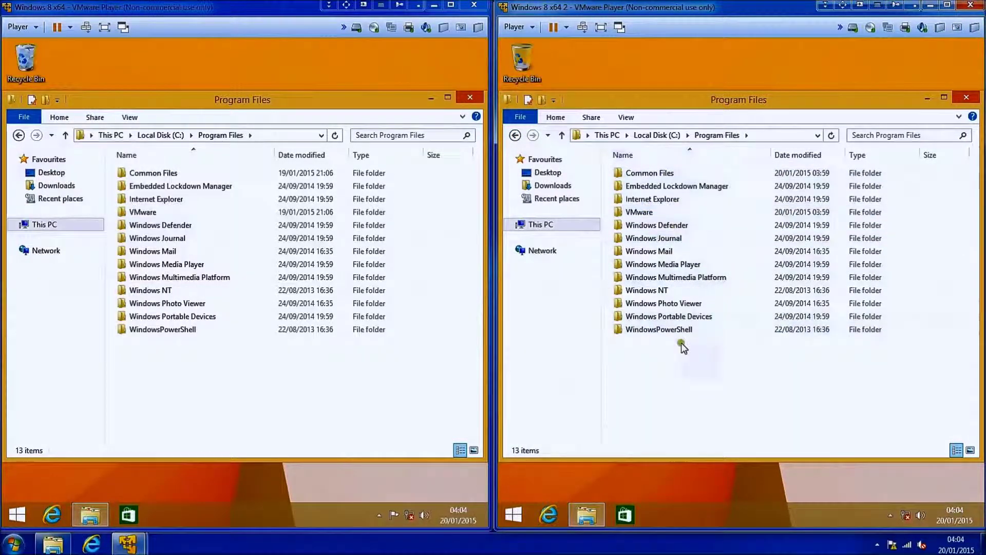
left_click(19, 135)
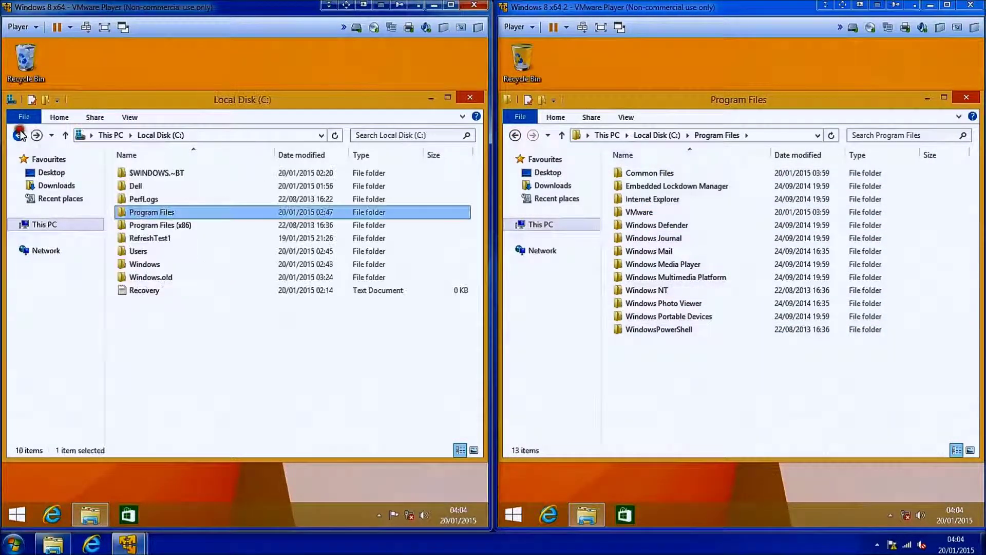
left_click(514, 135)
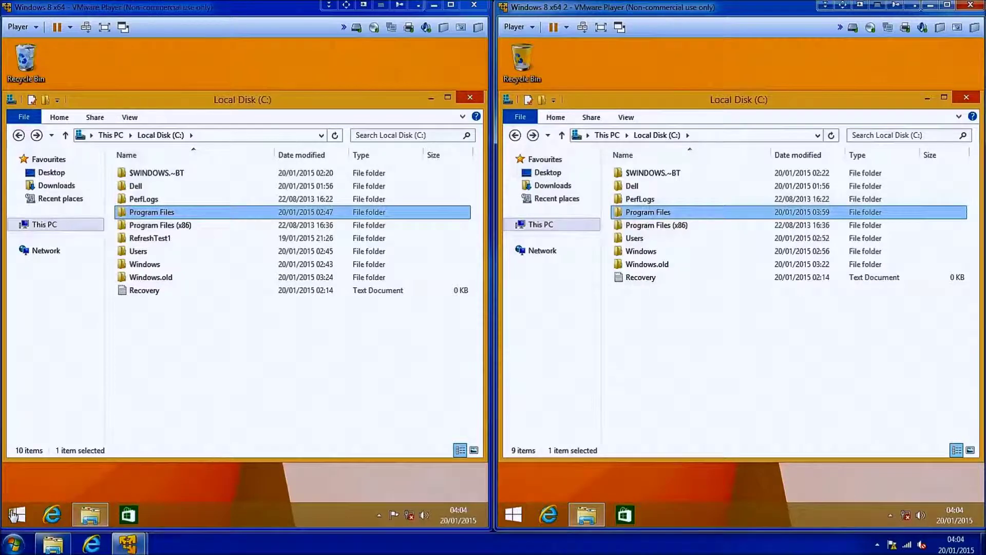
- Launch Internet Explorer on both virtual machines and close the default-browser offer tab on the first one
right_click(51, 514)
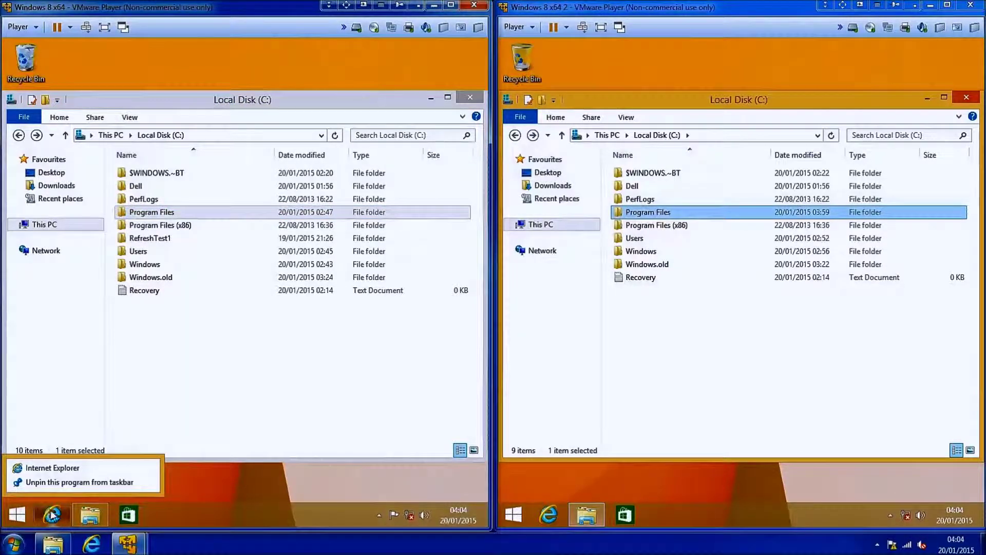
left_click(63, 467)
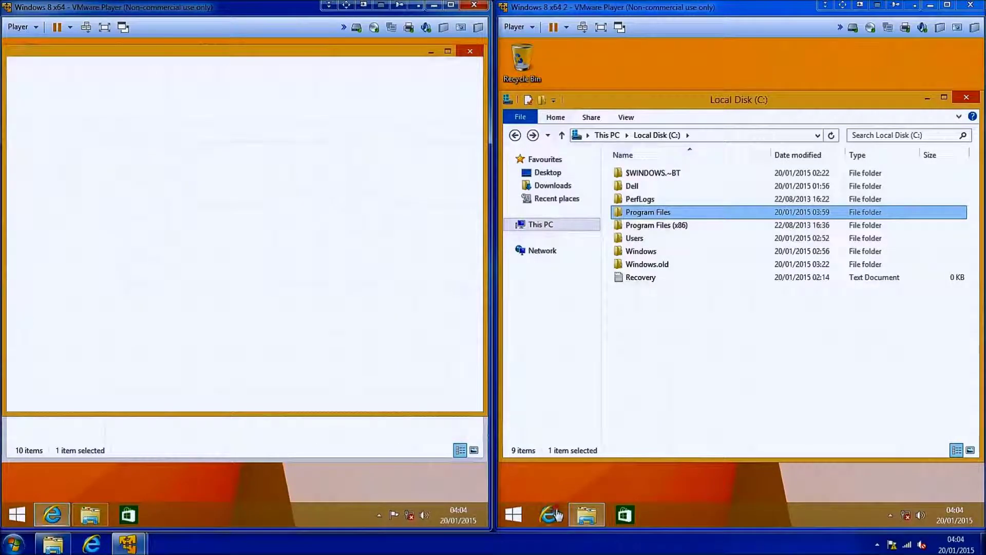
left_click(551, 515)
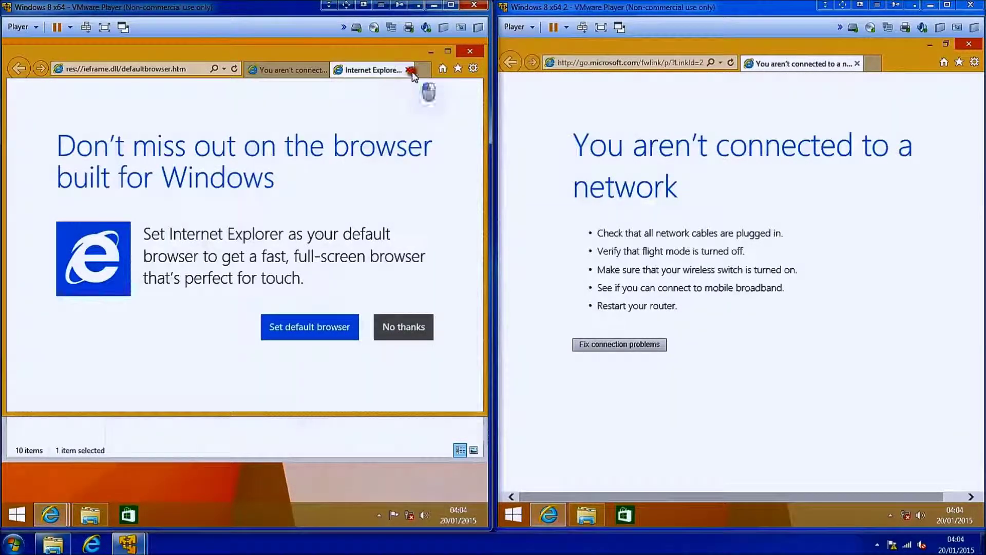
left_click(410, 70)
- Open Internet Options in Internet Explorer on both virtual machines to compare the general settings
left_click(472, 69)
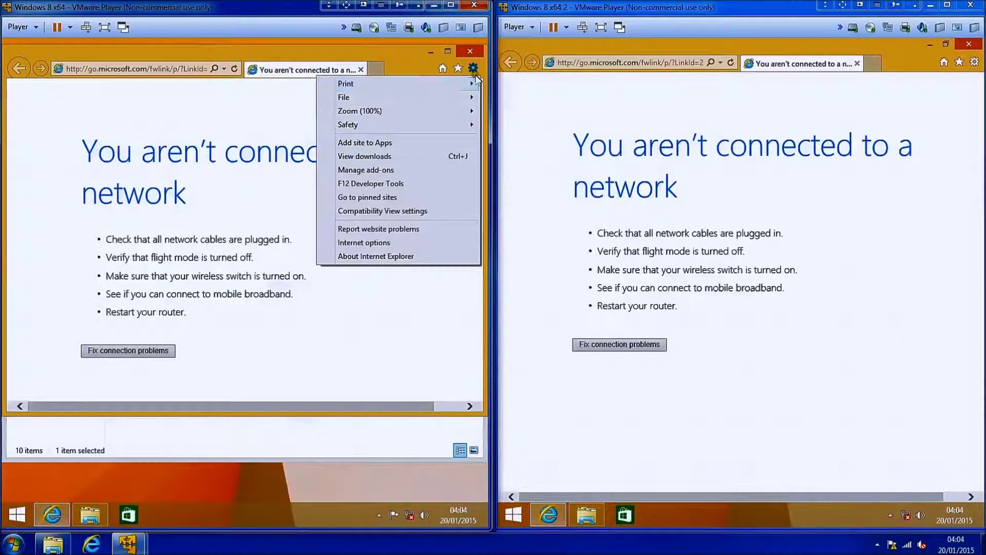
left_click(369, 247)
left_click(974, 63)
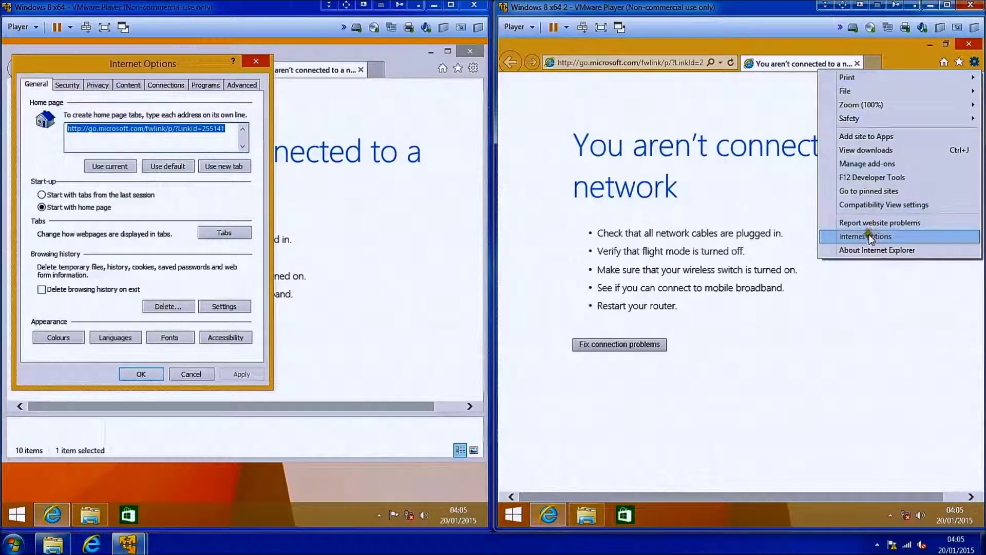
left_click(872, 236)
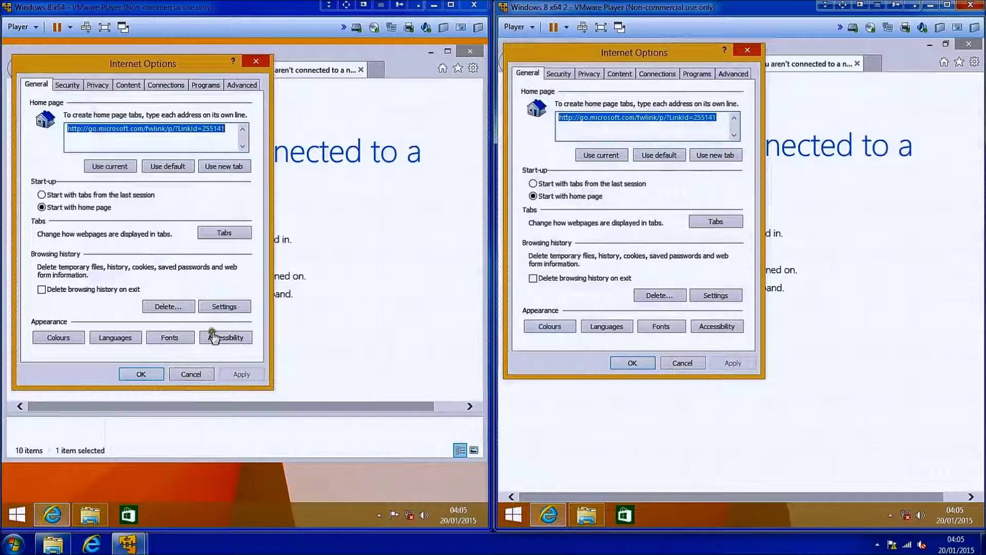
- View the temporary Internet files in the INetCache folder on both virtual machines, then close both folder windows
left_click(219, 307)
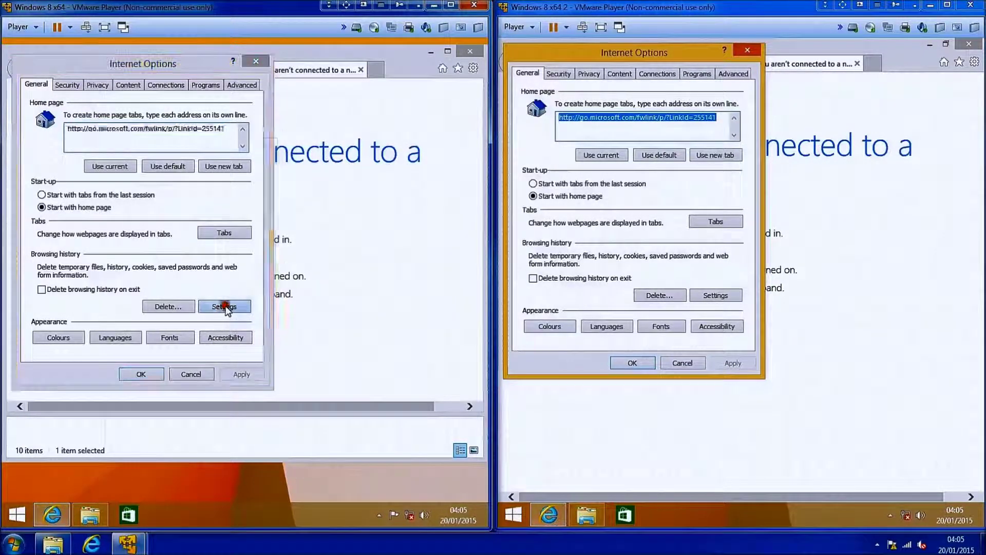
left_click(195, 300)
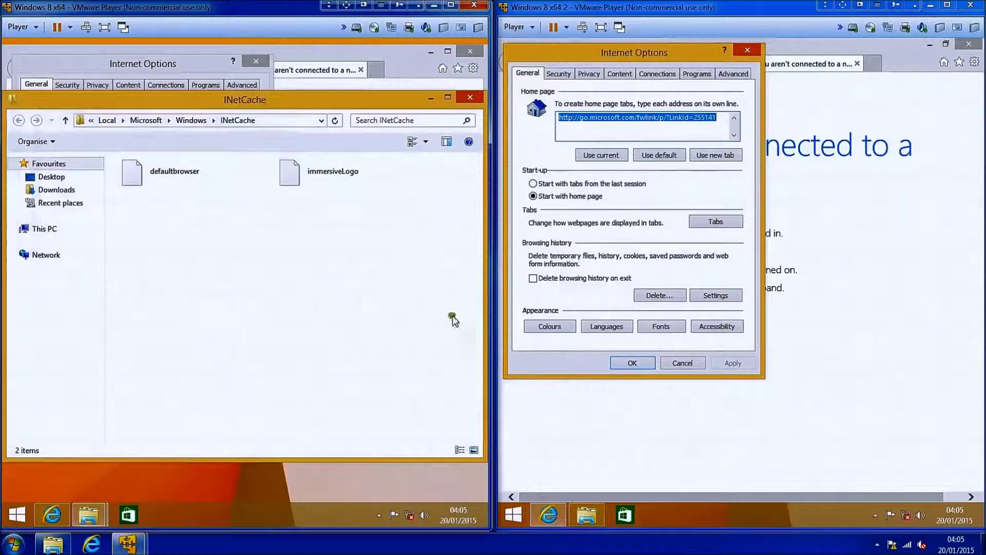
left_click(718, 295)
left_click(697, 289)
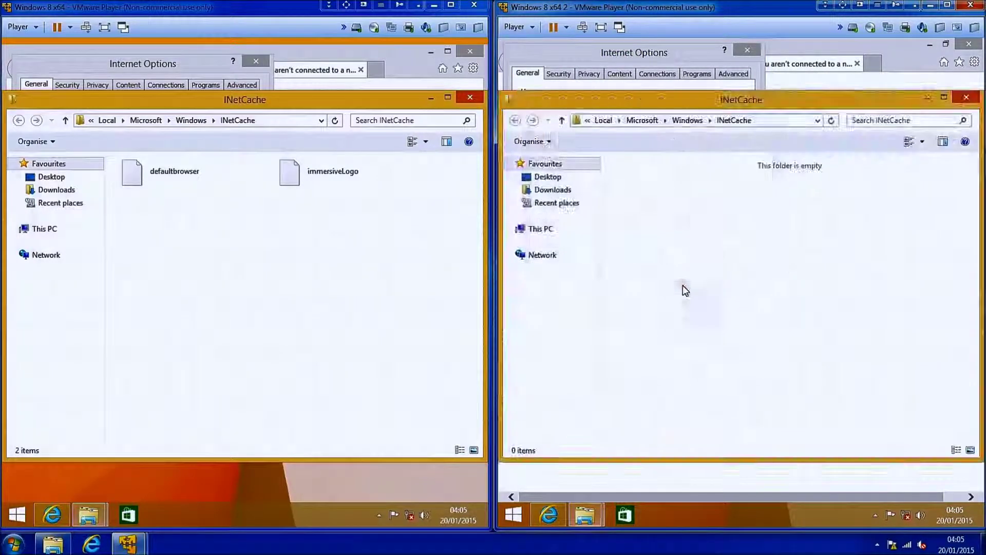
left_click(966, 97)
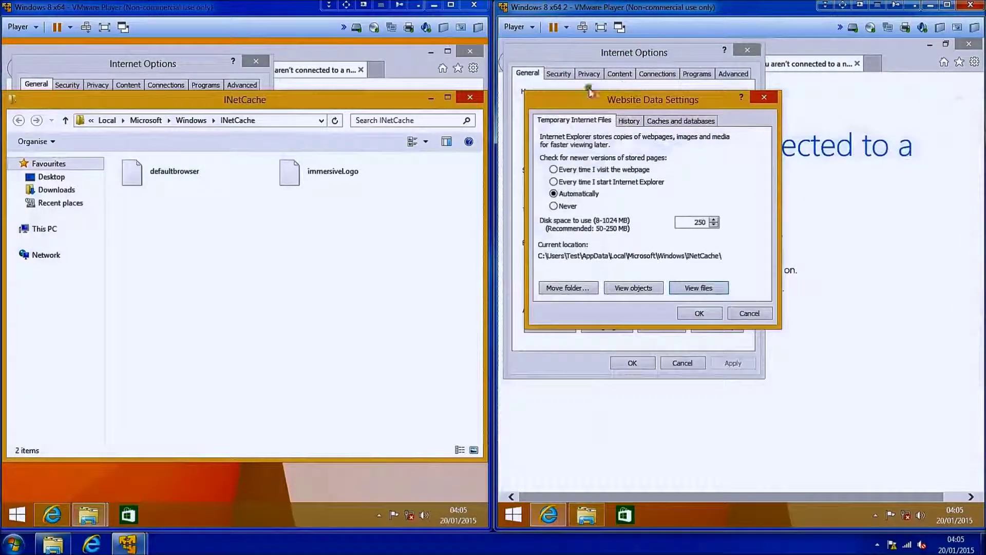
left_click(470, 98)
- View the Downloaded Program Files objects on both virtual machines, then close those folders and the Website Data Settings dialogs
left_click(642, 286)
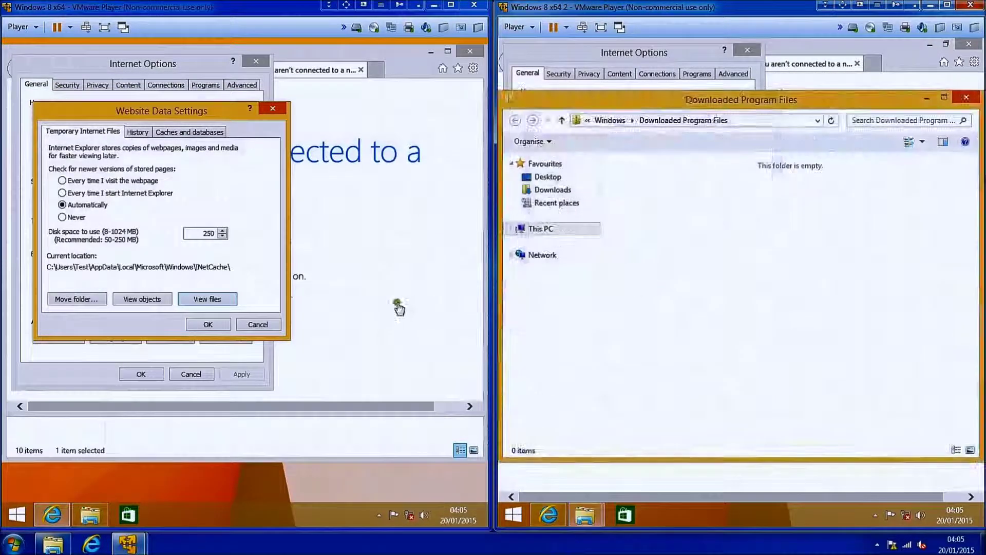
left_click(146, 299)
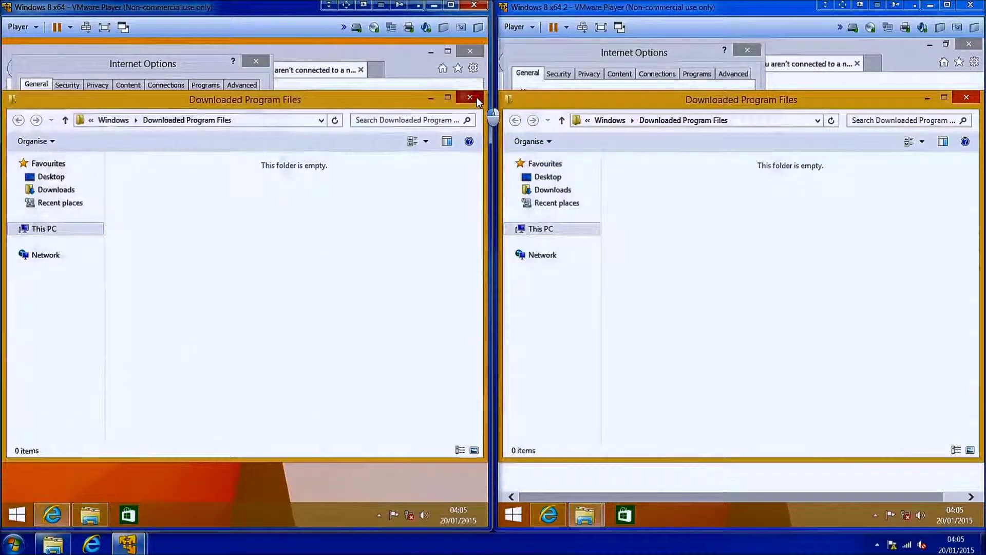
left_click(468, 97)
left_click(278, 108)
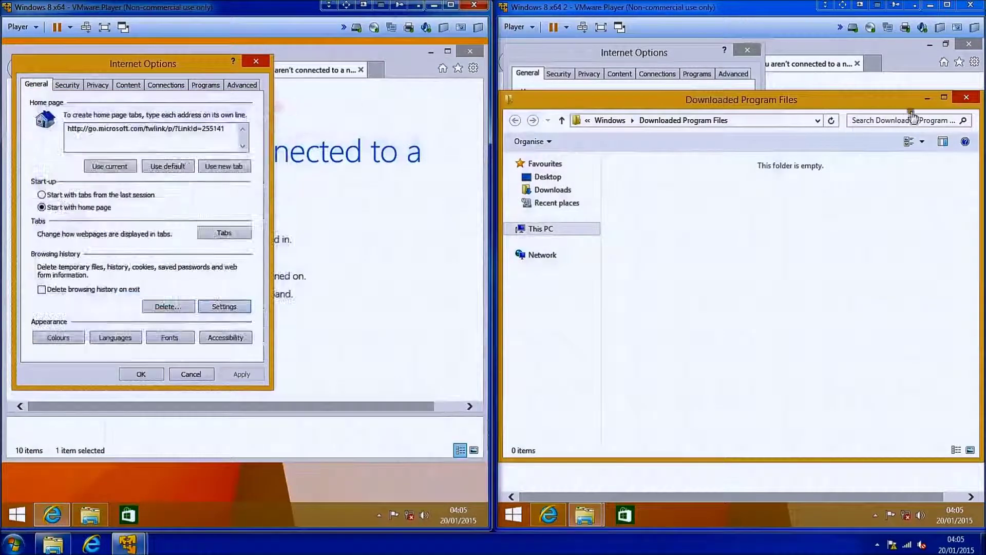
left_click(966, 98)
left_click(764, 97)
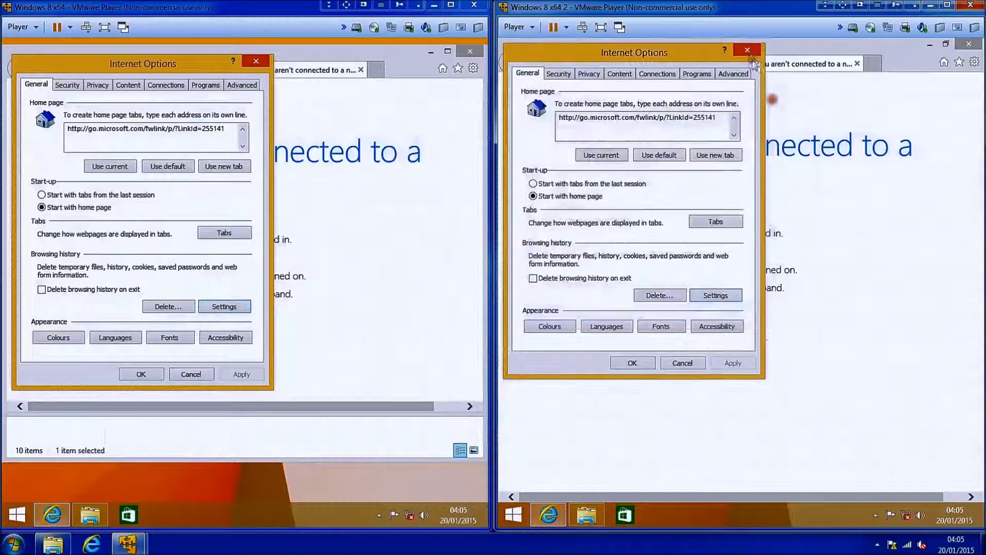
- Close Internet Options and Internet Explorer on both virtual machines
left_click(747, 50)
left_click(256, 61)
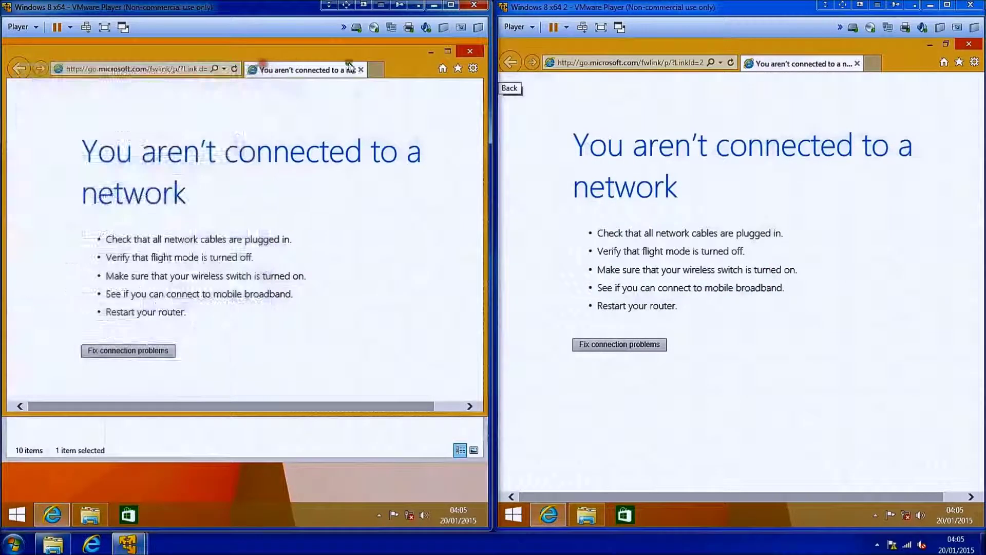
left_click(477, 52)
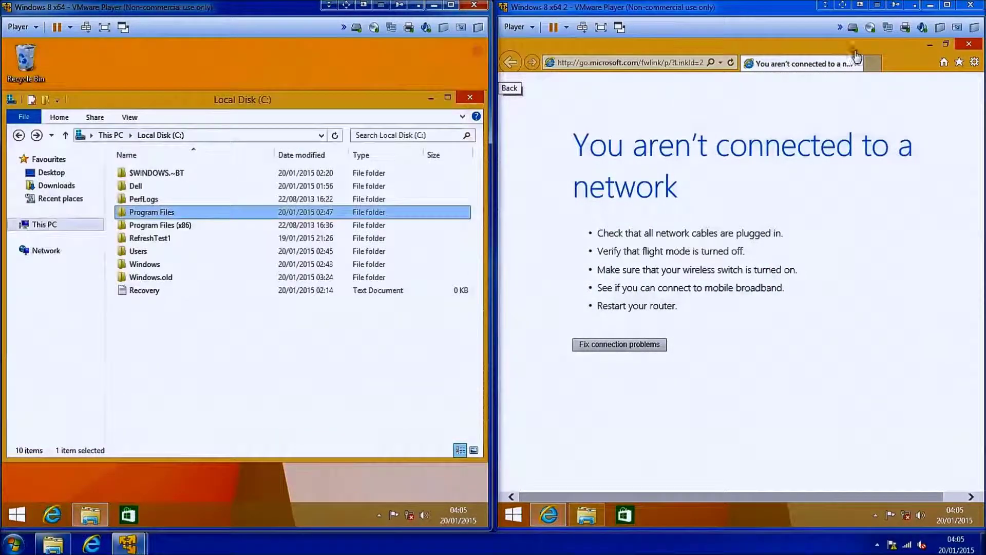
left_click(971, 46)
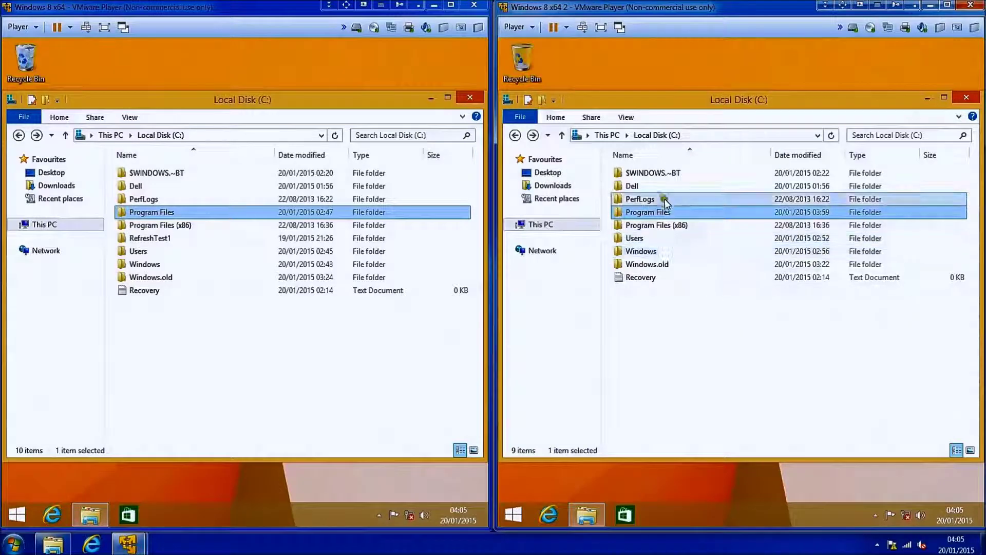
- Open the Windows folder on the C: drive of both virtual machines and compare the folders and files inside
double_click(663, 251)
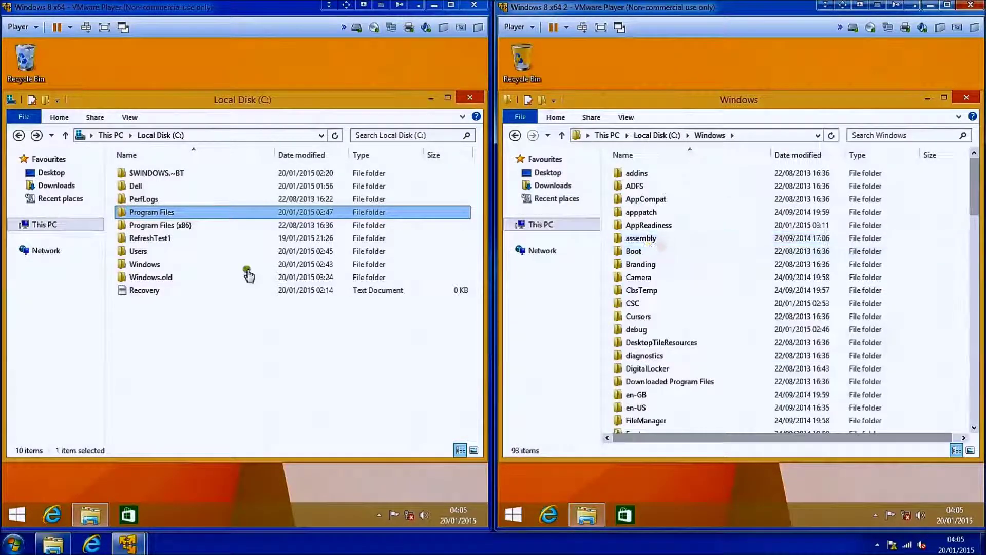
left_click(159, 264)
double_click(160, 264)
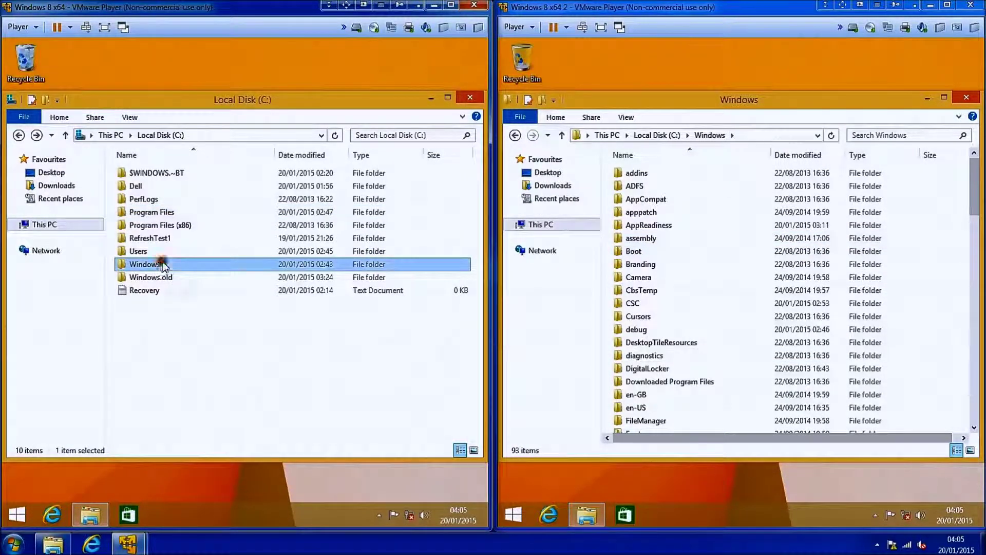
scroll(264, 255, "down", 1)
scroll(265, 255, "down", 15)
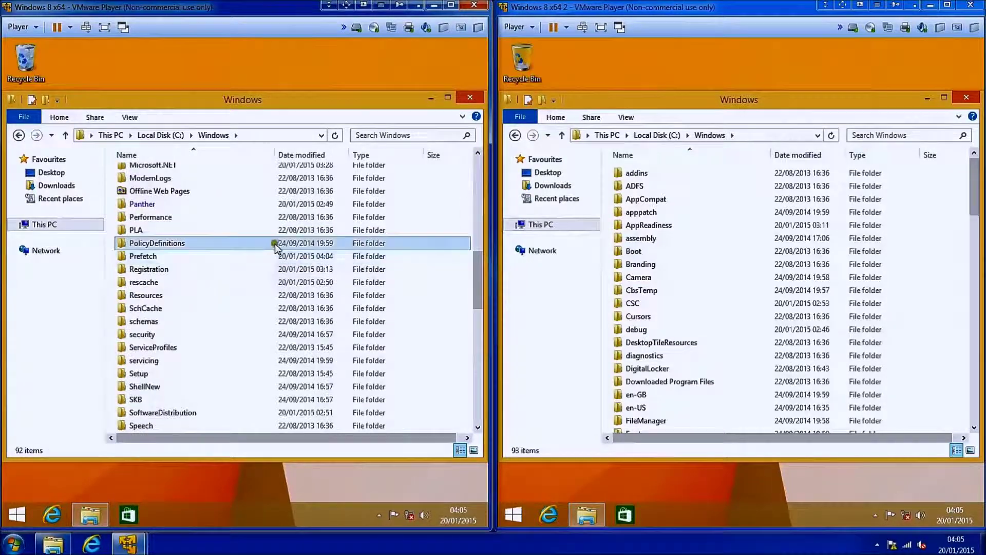
scroll(277, 245, "up", 15)
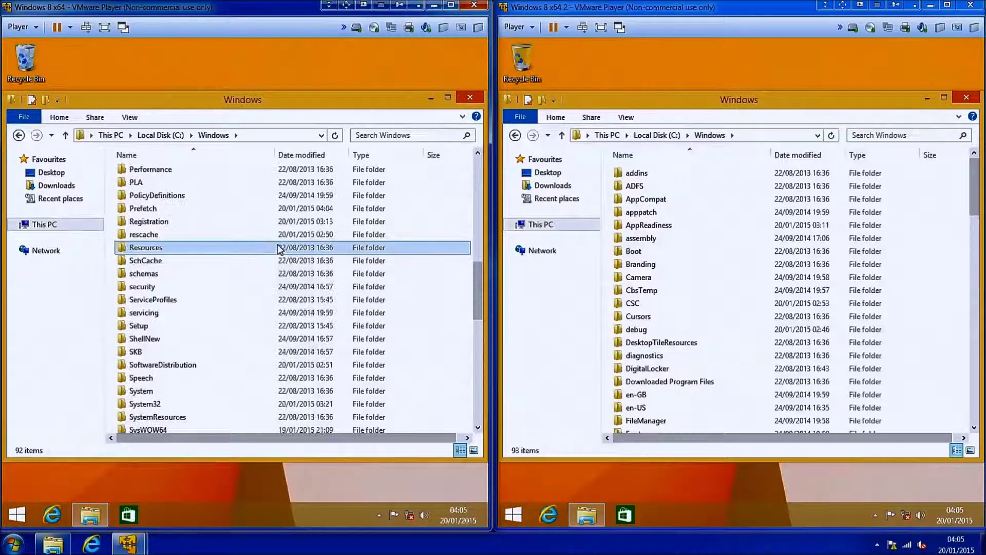
scroll(281, 243, "up", 1)
scroll(285, 264, "down", 7)
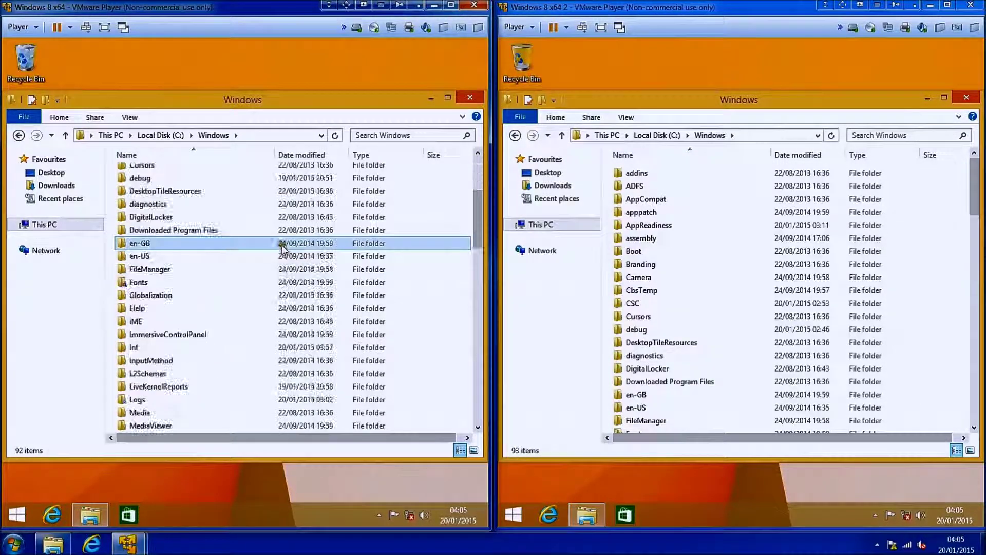
scroll(281, 298, "down", 2)
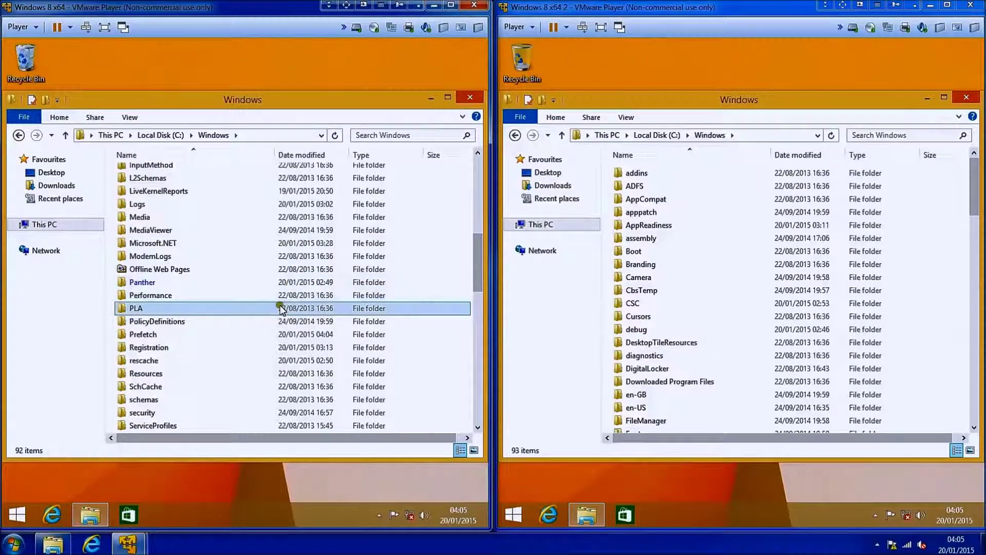
scroll(287, 259, "down", 2)
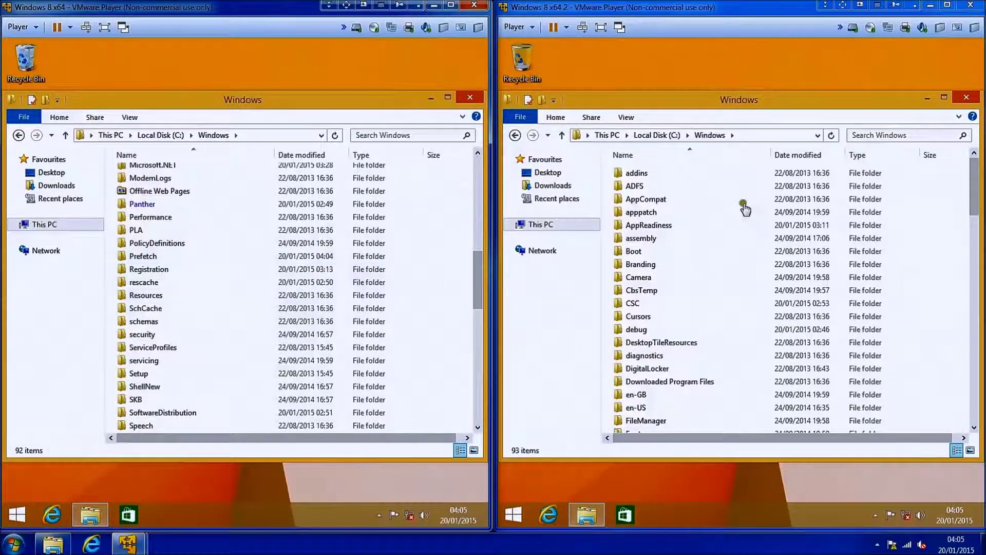
scroll(745, 208, "down", 12)
scroll(775, 247, "down", 8)
left_click(166, 307)
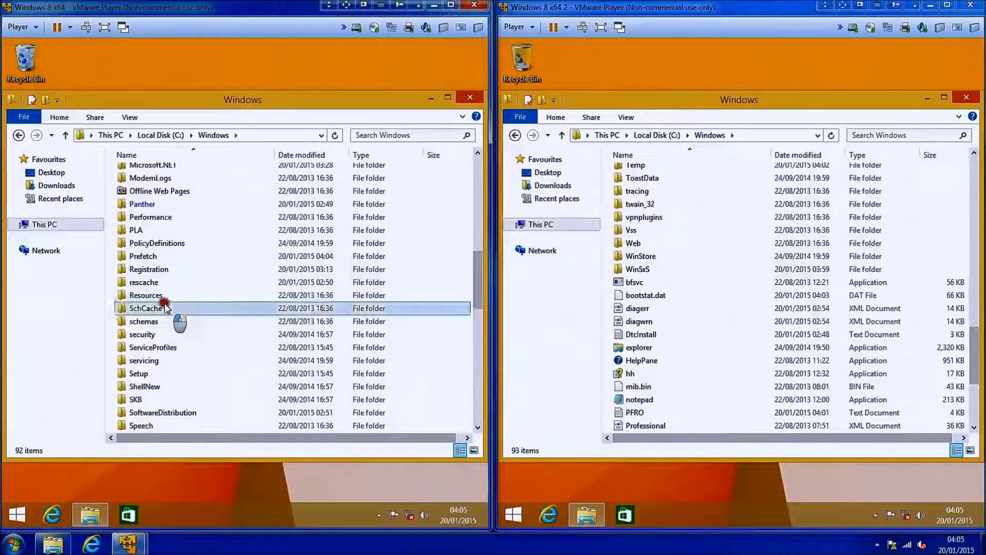
scroll(165, 307, "down", 13)
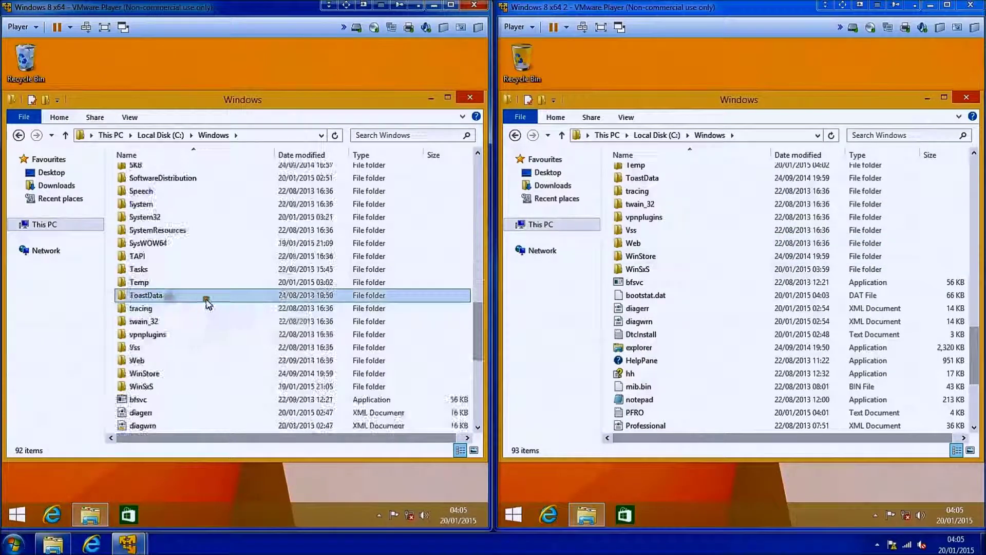
- Return to the C: drive, check the Favorites folder under Windows.old\Users\Test on both virtual machines, and close both File Explorer windows
left_click(155, 136)
left_click(663, 135)
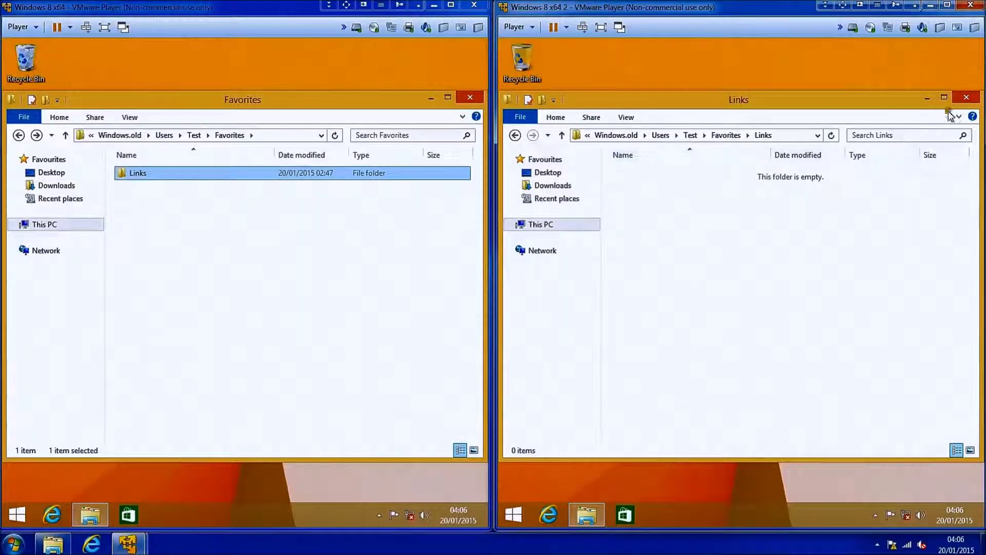
left_click(966, 97)
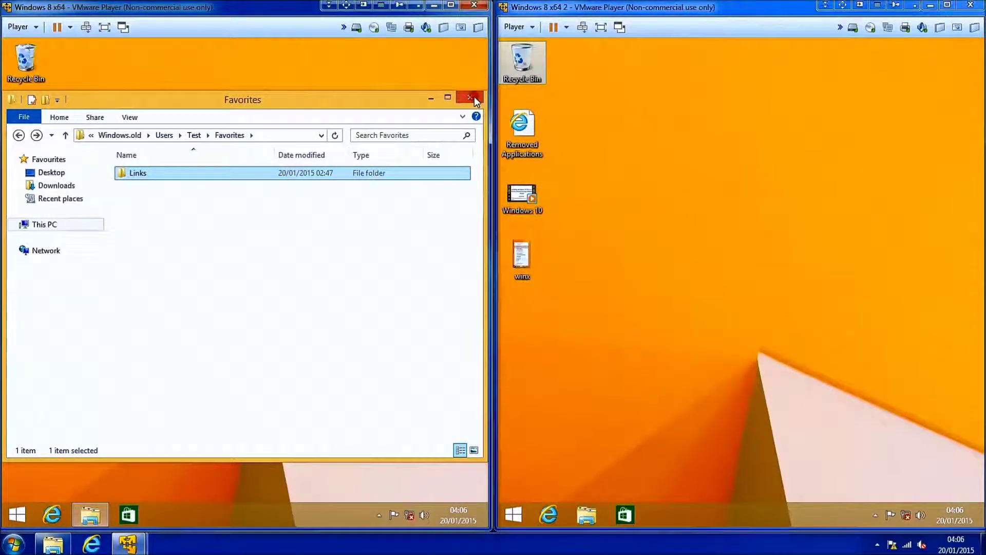
left_click(472, 97)
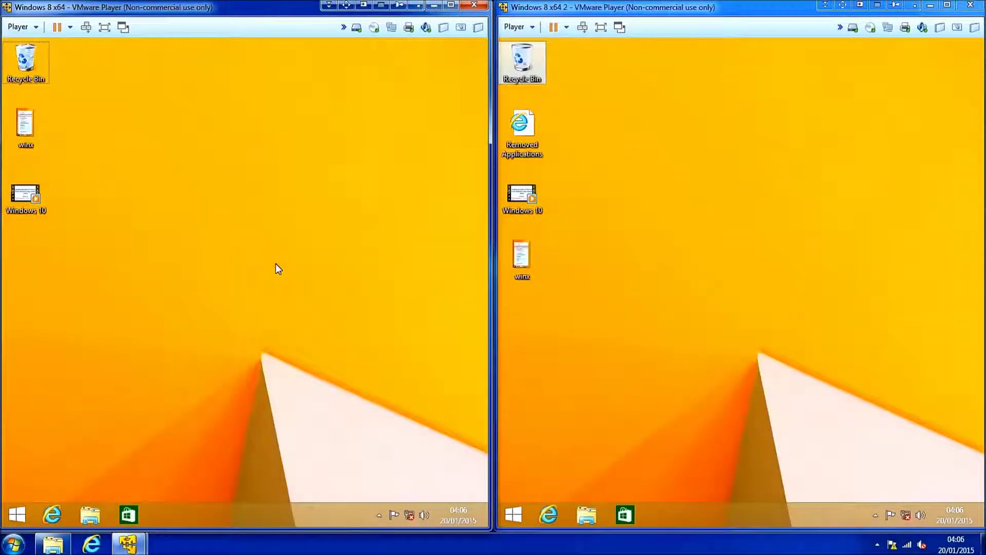
- Open the roaming application data folder on both virtual machines by running %AppData%
key("super+r")
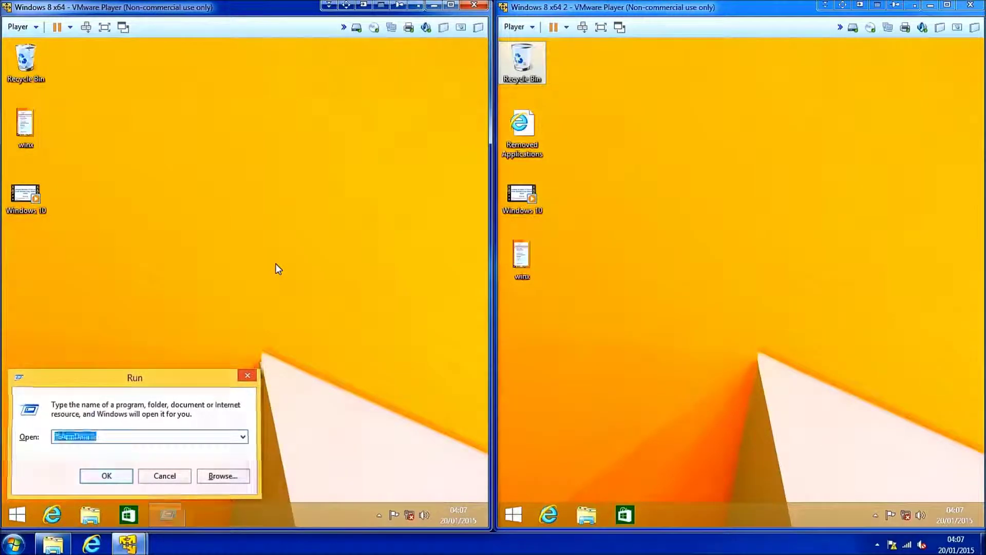
key("Return")
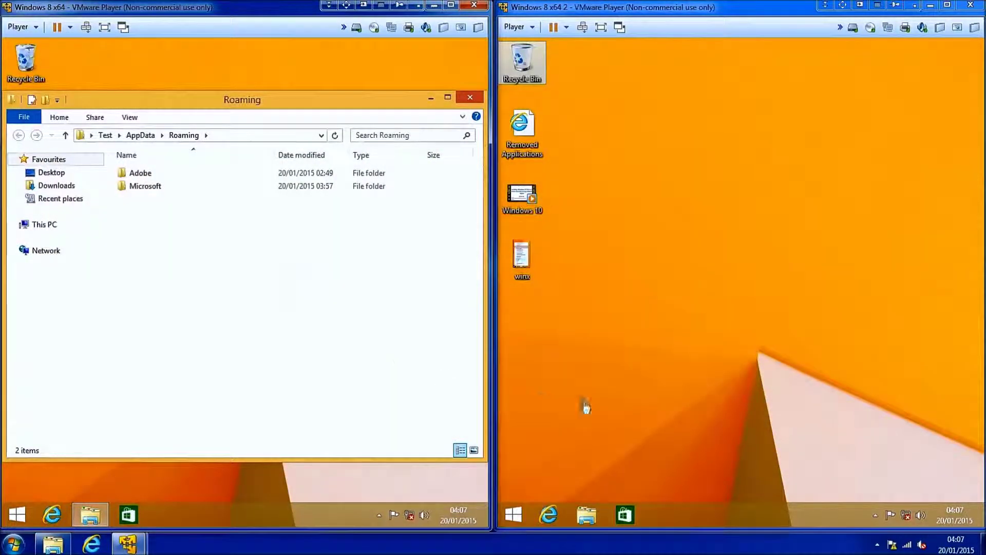
left_click(611, 366)
key("super+r")
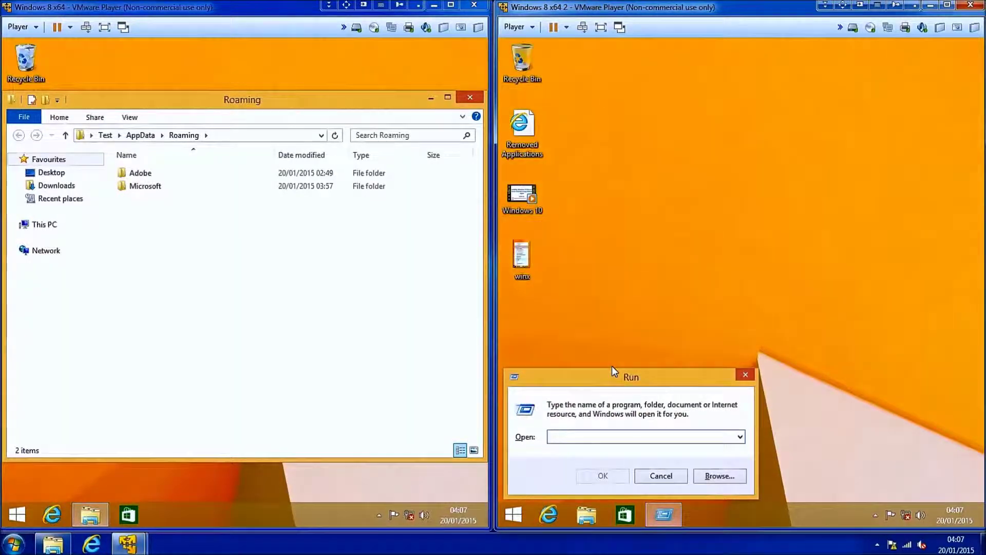
type("%AppData")
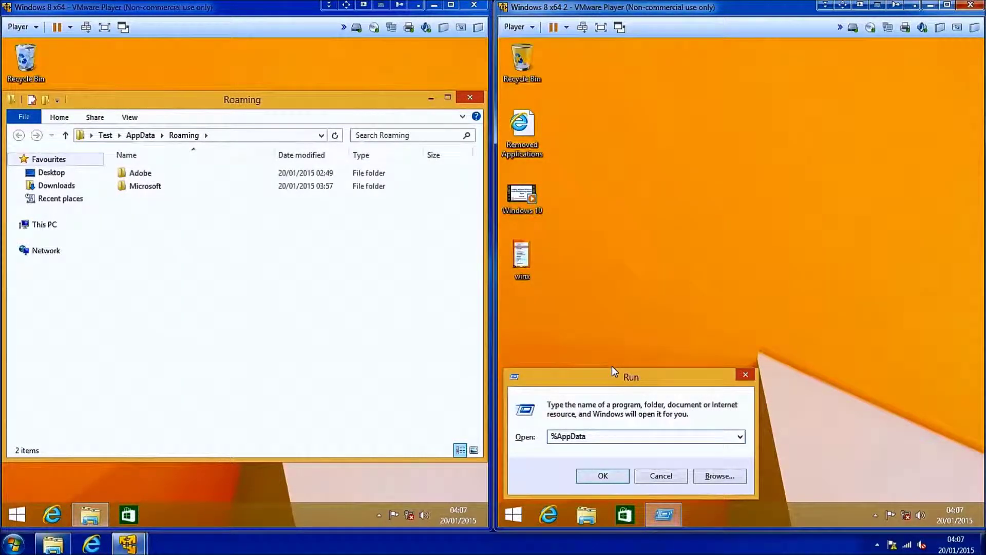
type("%")
key("Return")
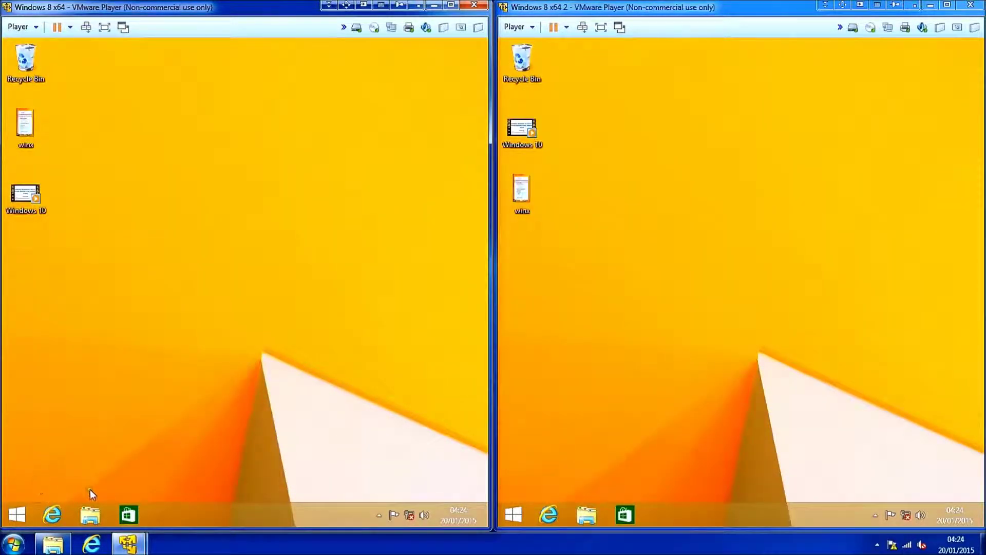
- Show hidden items in File Explorer on the first virtual machine and open the ProgramData folder on the C: drive
left_click(90, 513)
left_click(102, 60)
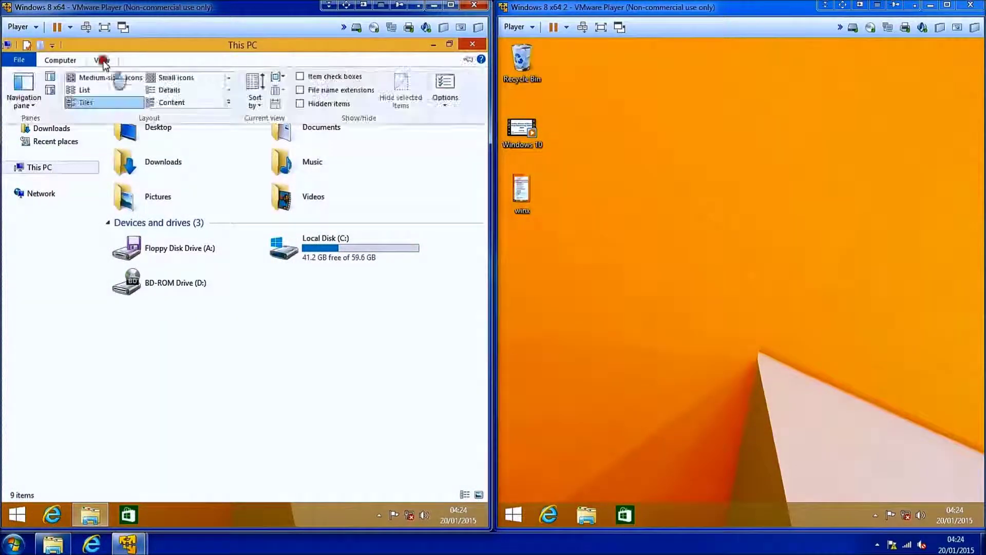
left_click(304, 103)
double_click(296, 256)
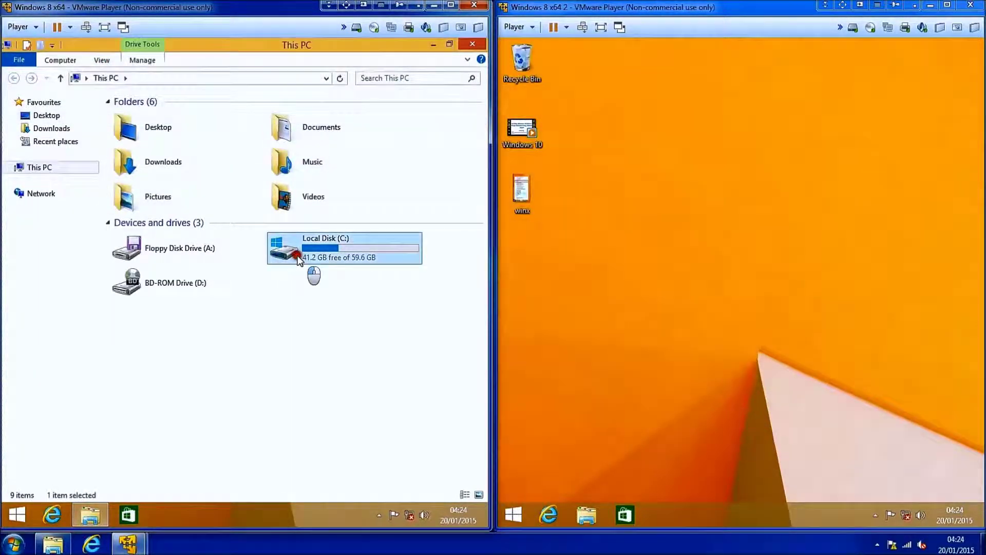
left_click(227, 190)
double_click(227, 190)
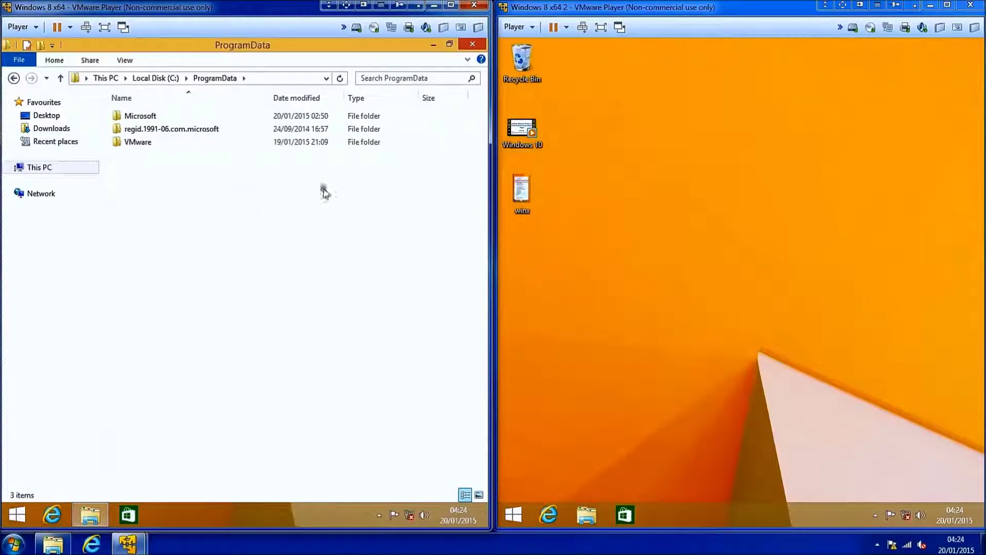
- Show hidden items in File Explorer on the second virtual machine and open the ProgramData folder on the C: drive
left_click(590, 505)
left_click(830, 301)
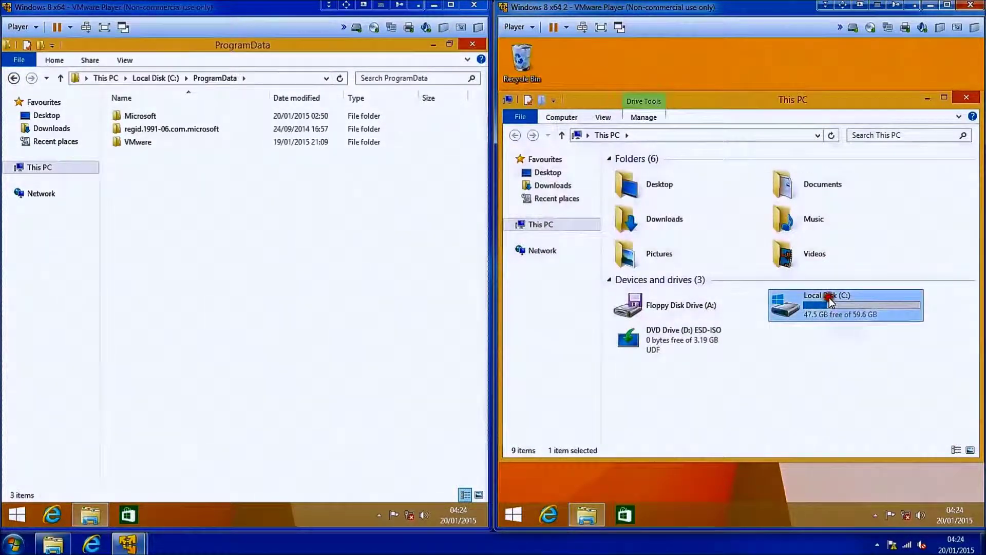
double_click(830, 301)
left_click(626, 118)
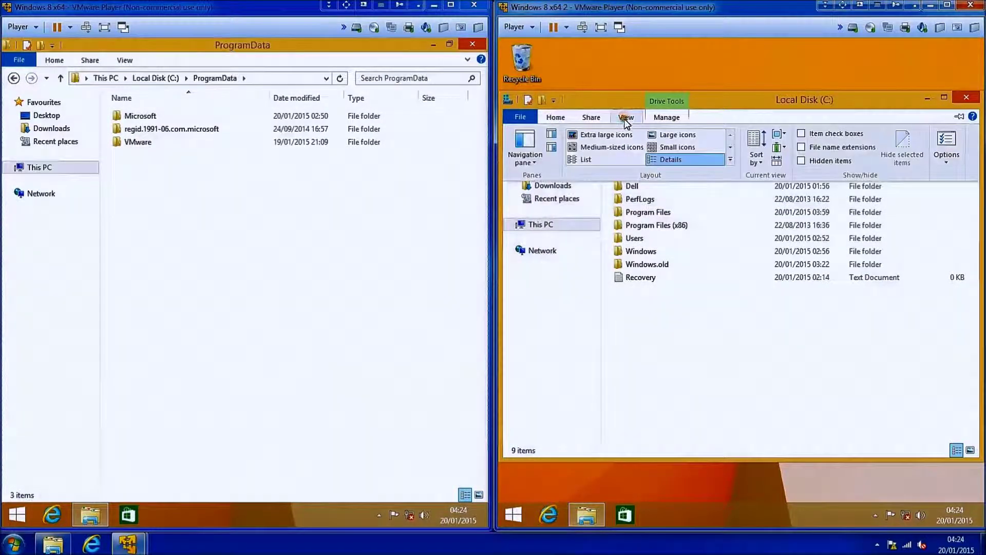
left_click(822, 161)
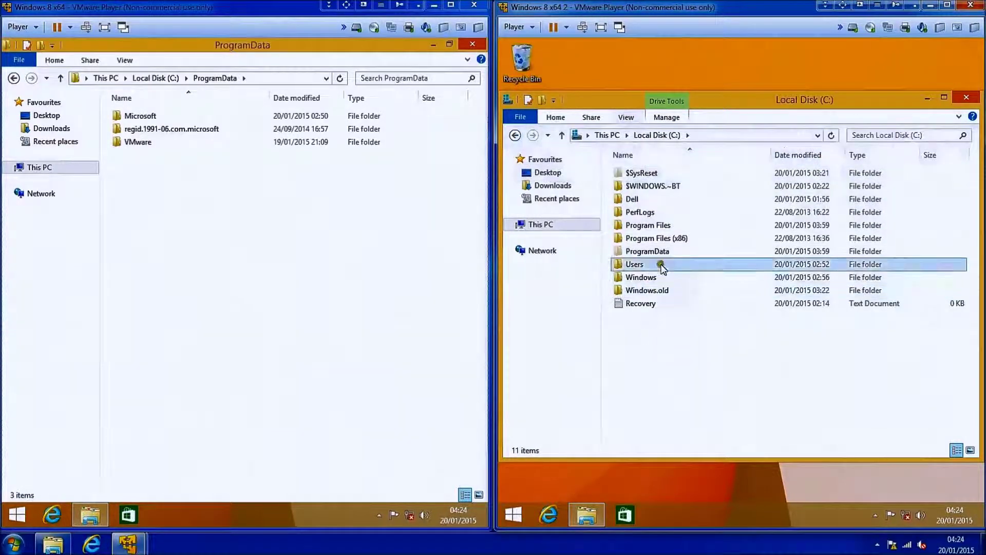
double_click(672, 250)
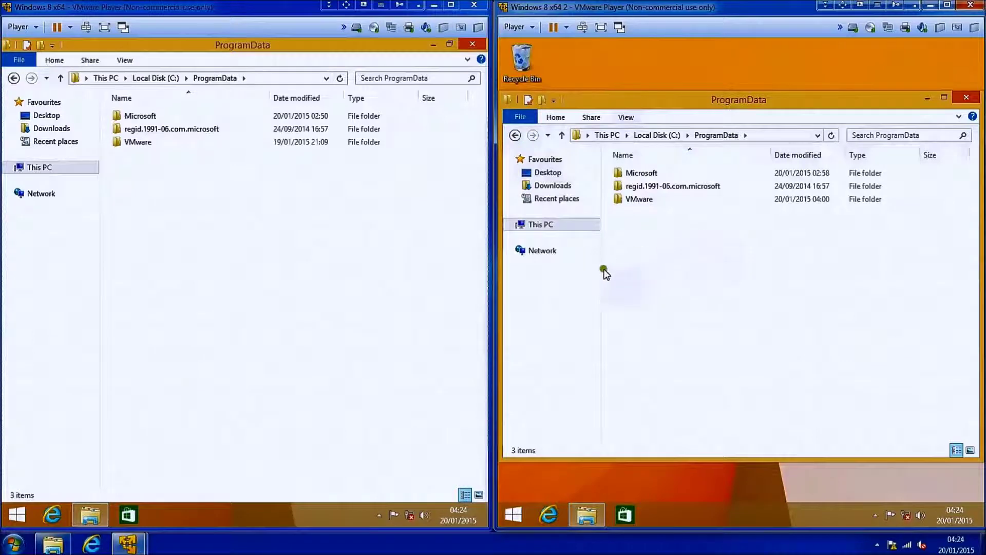
- Open the Test user's folder under C:\Users on both virtual machines to compare its contents
left_click(554, 226)
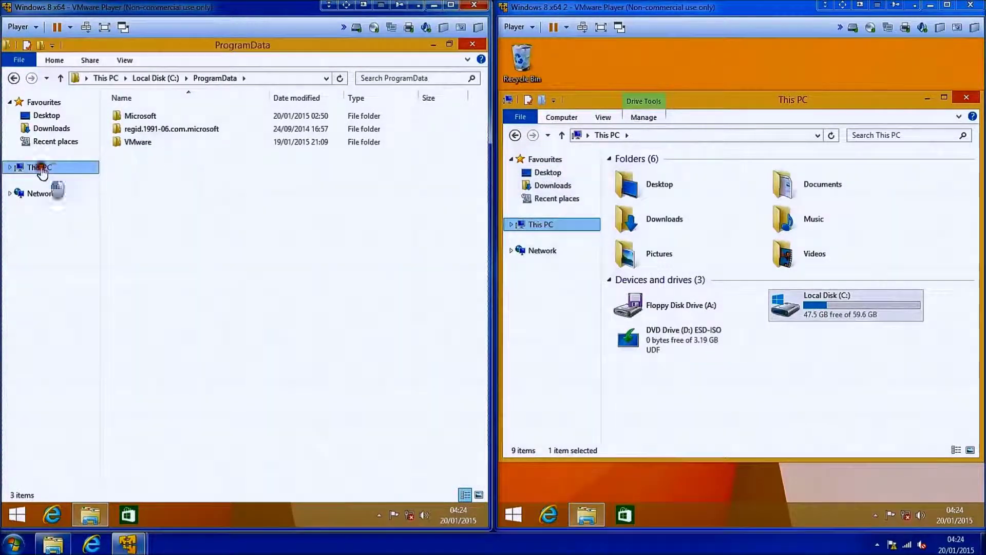
left_click(40, 167)
double_click(308, 239)
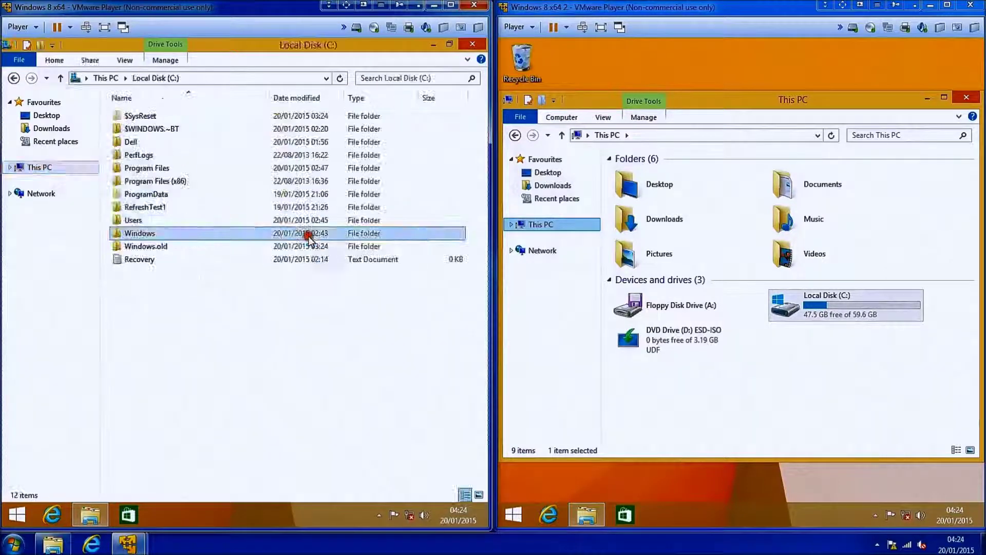
double_click(167, 222)
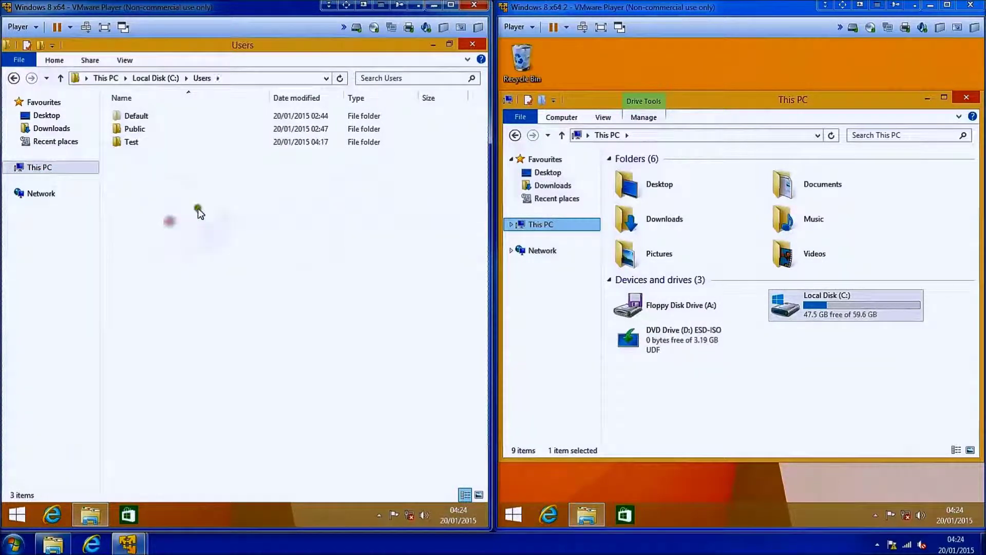
double_click(198, 141)
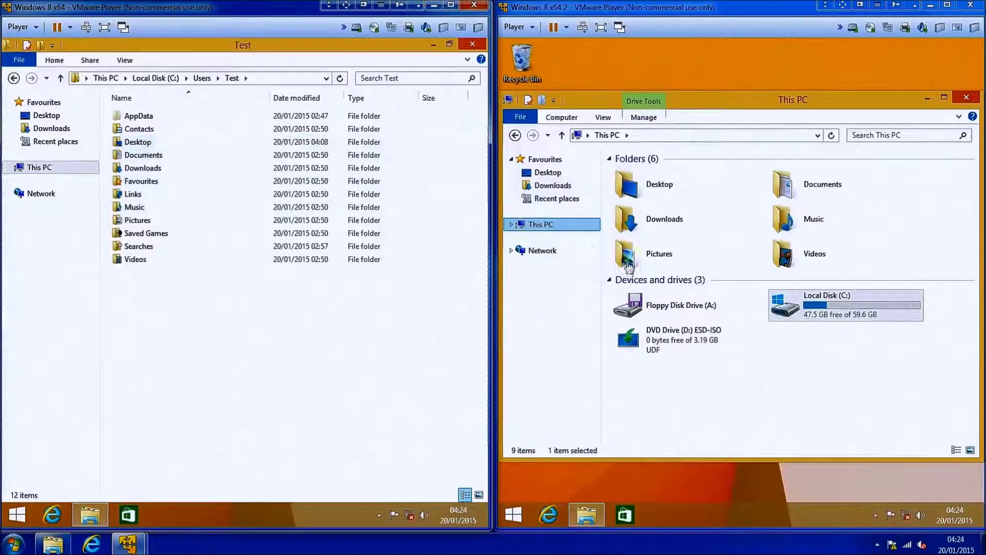
double_click(828, 311)
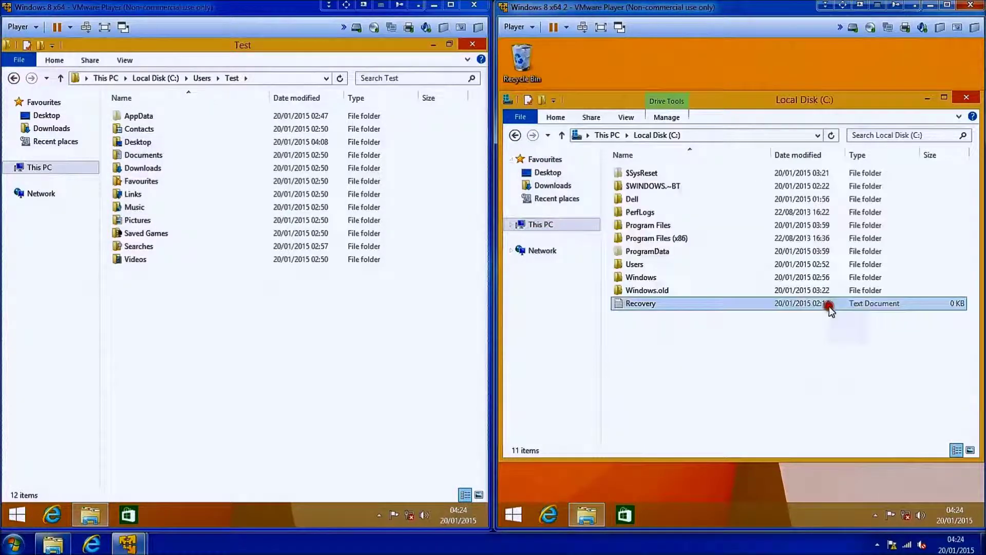
double_click(664, 265)
double_click(664, 198)
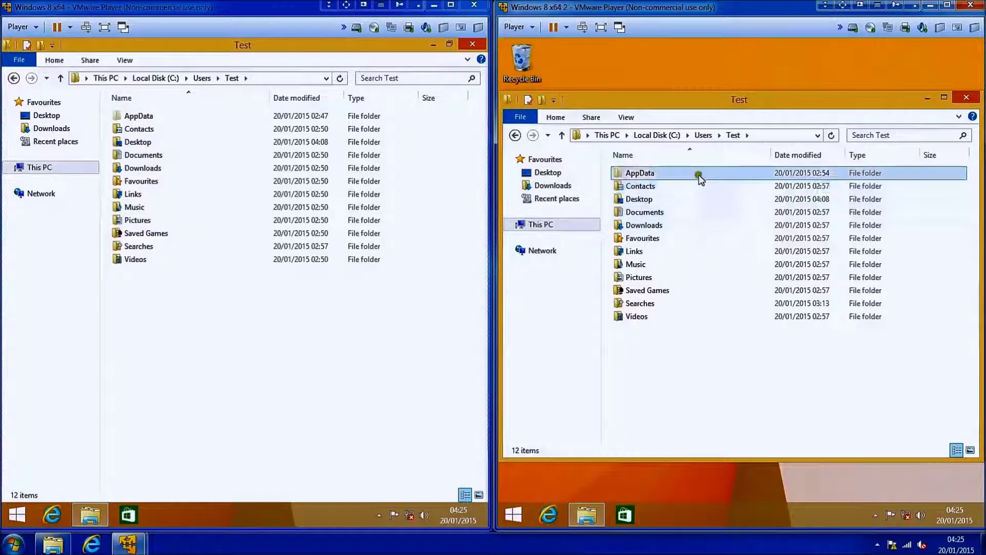
- Compare the Favourites folders inside Users\Test on both virtual machines, return to the Test folders and close both File Explorer windows
double_click(695, 239)
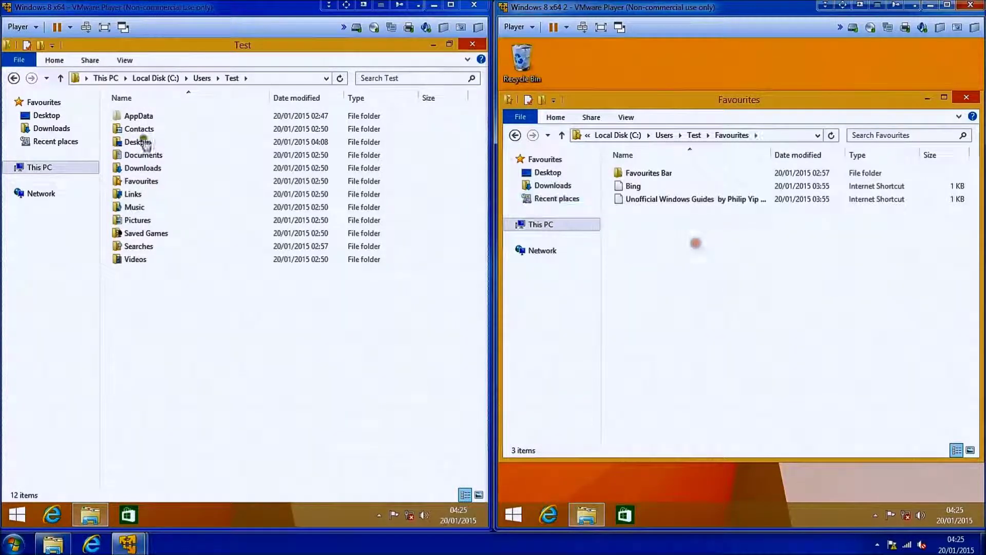
left_click(152, 183)
double_click(159, 186)
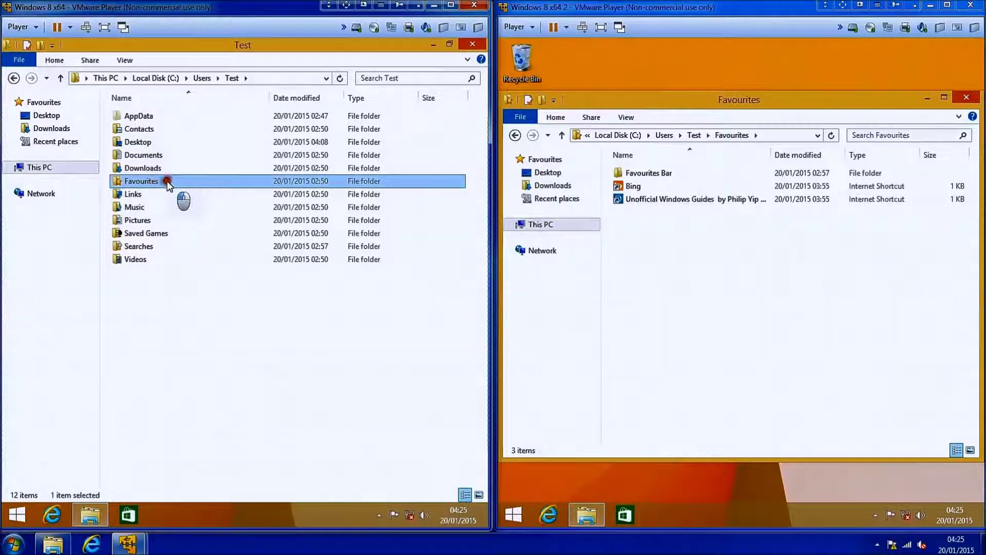
left_click(14, 78)
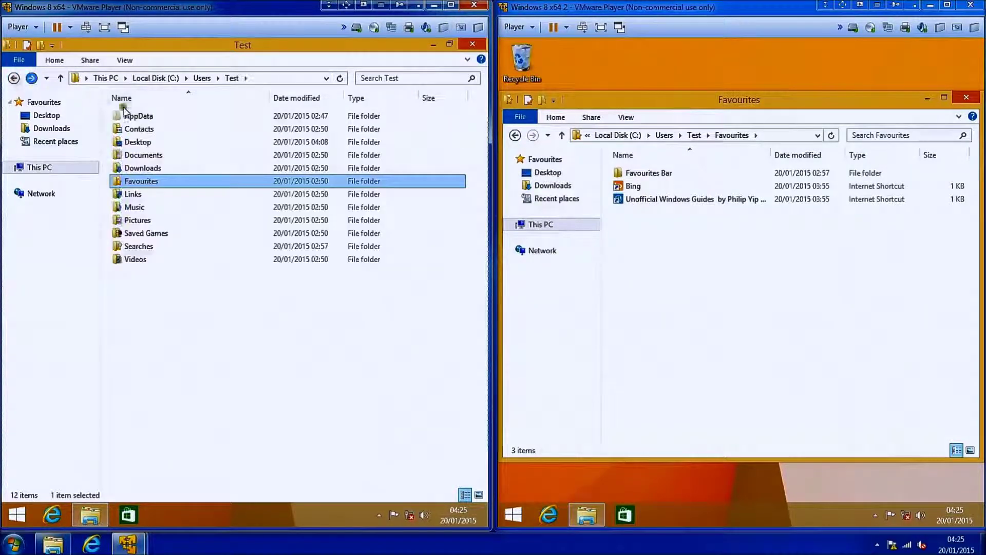
left_click(608, 101)
left_click_drag(608, 101, 632, 37)
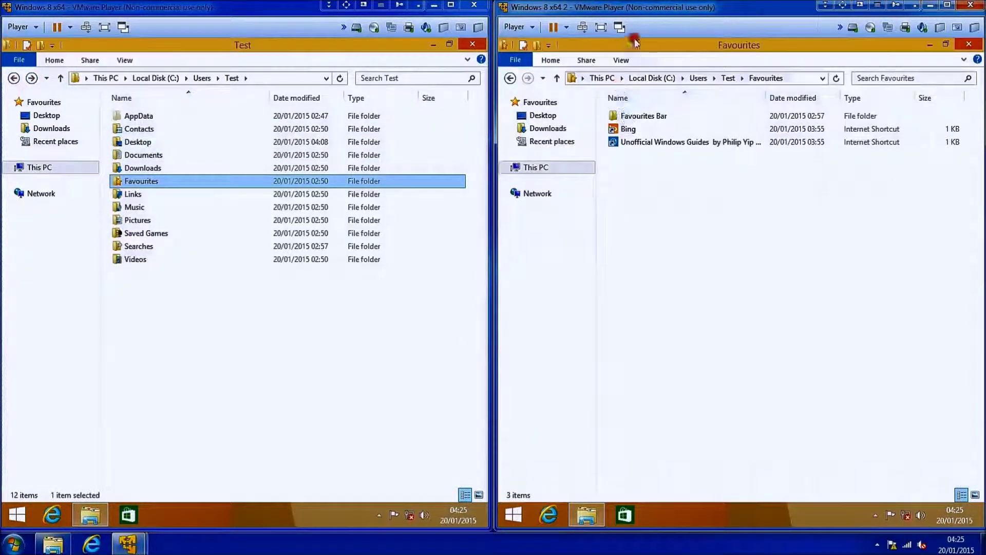
left_click(510, 78)
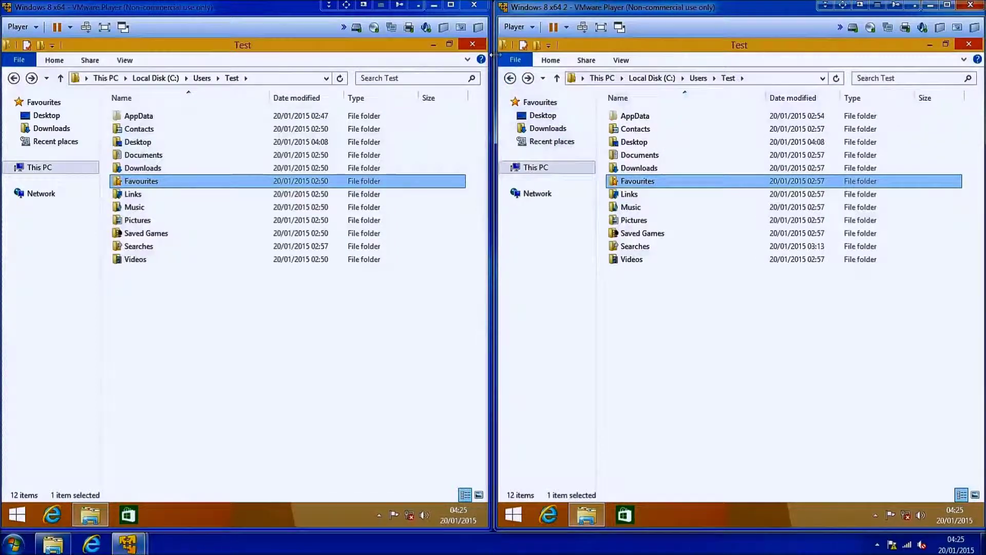
left_click(970, 46)
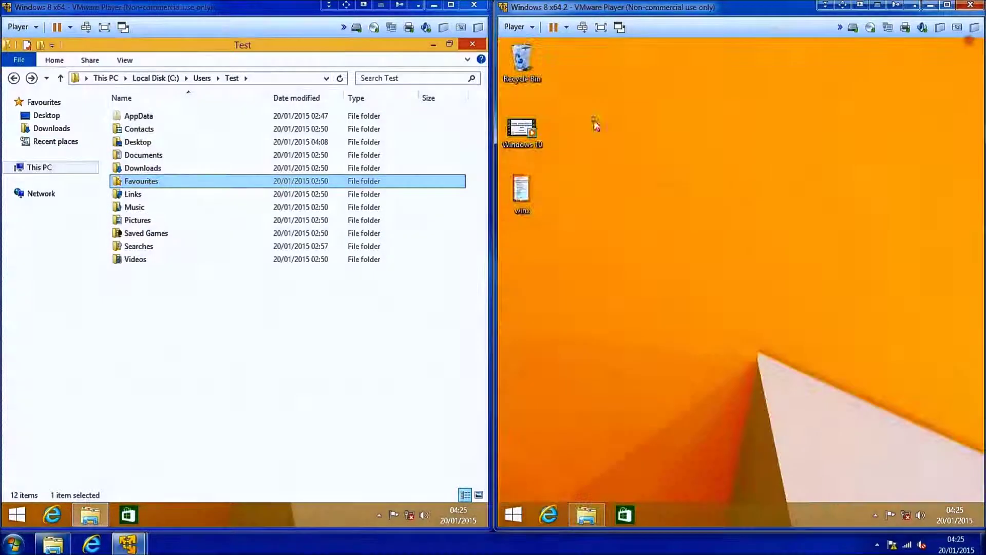
left_click(478, 44)
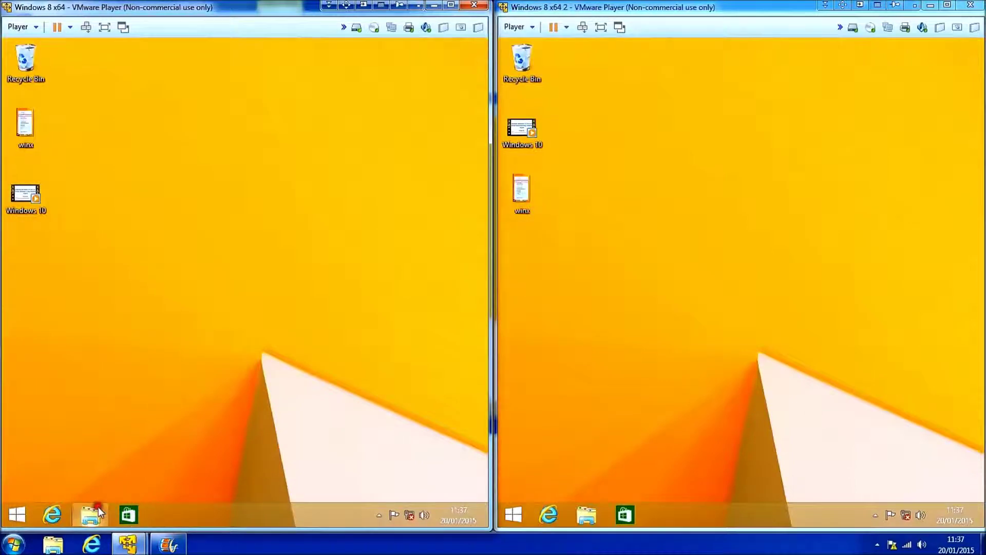
- Open the C: drive on both virtual machines and select the Windows.old folder on each
left_click(98, 506)
left_click(298, 242)
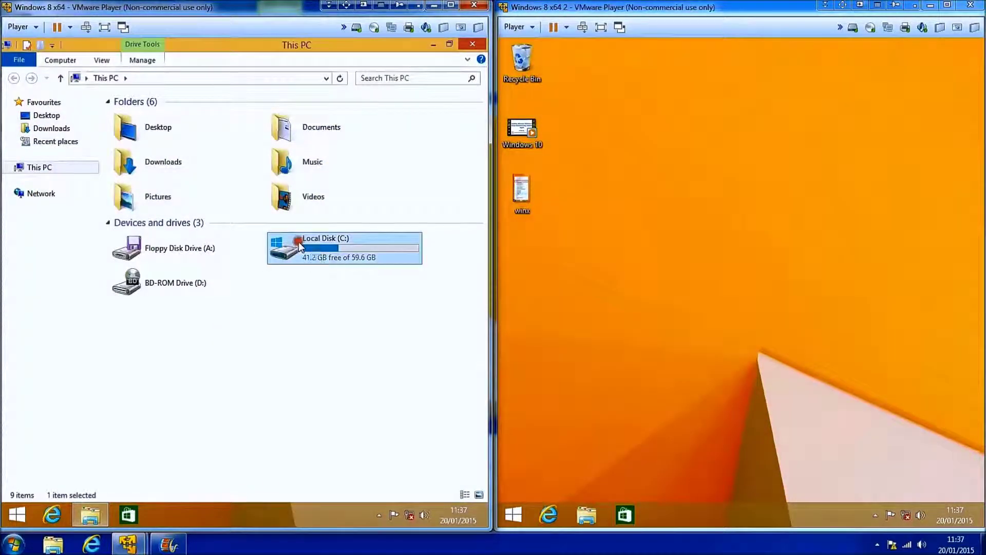
double_click(326, 261)
left_click(195, 248)
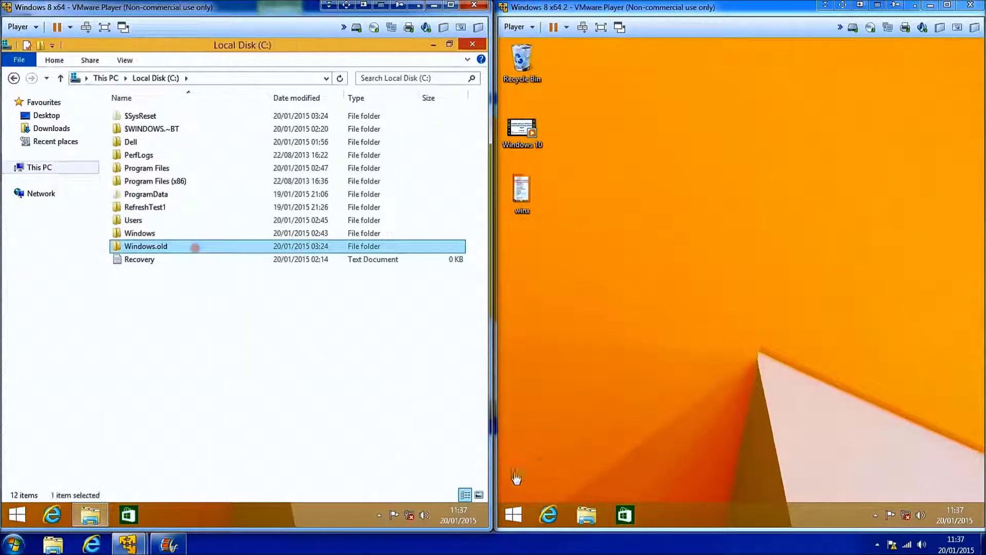
left_click(581, 518)
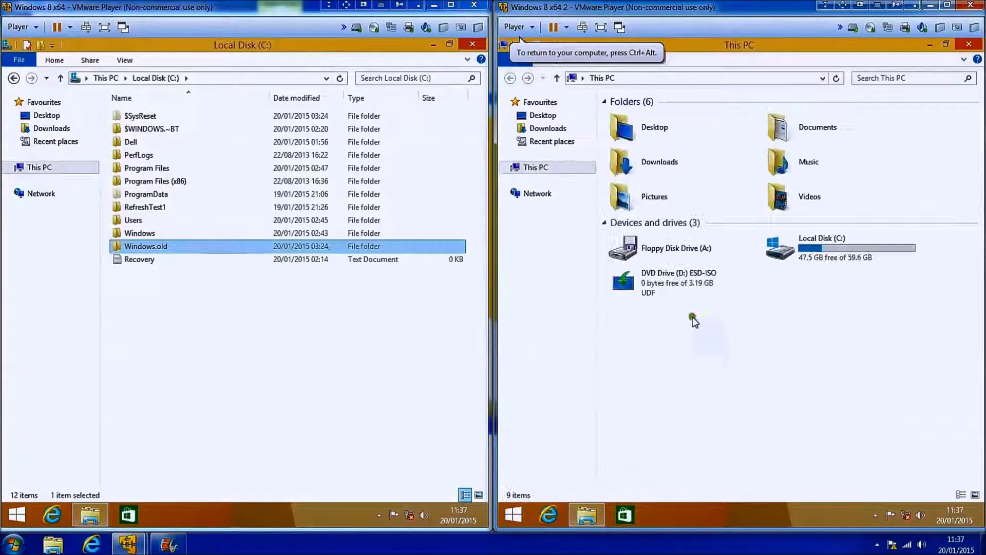
double_click(797, 248)
left_click(707, 229)
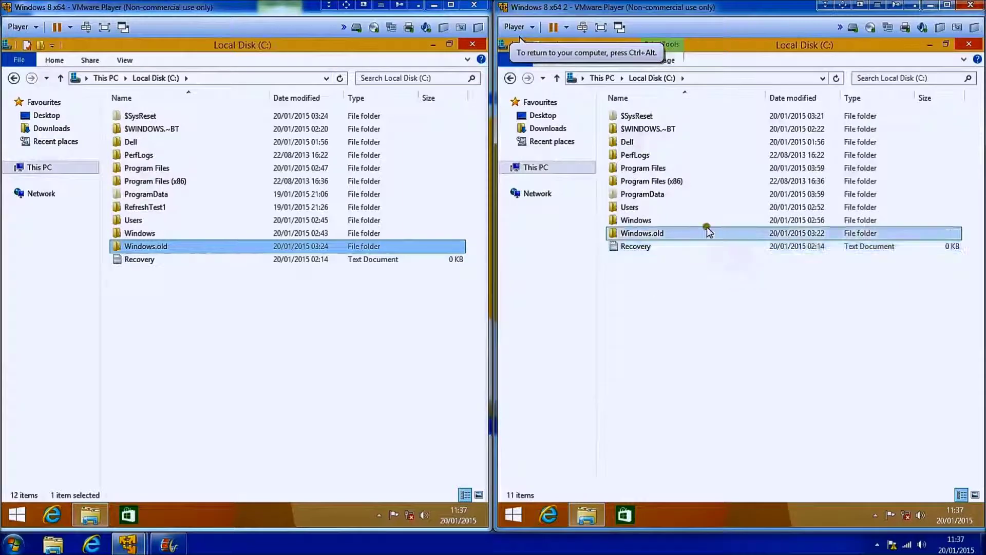
- Open Control Panel on both virtual machines
right_click(21, 515)
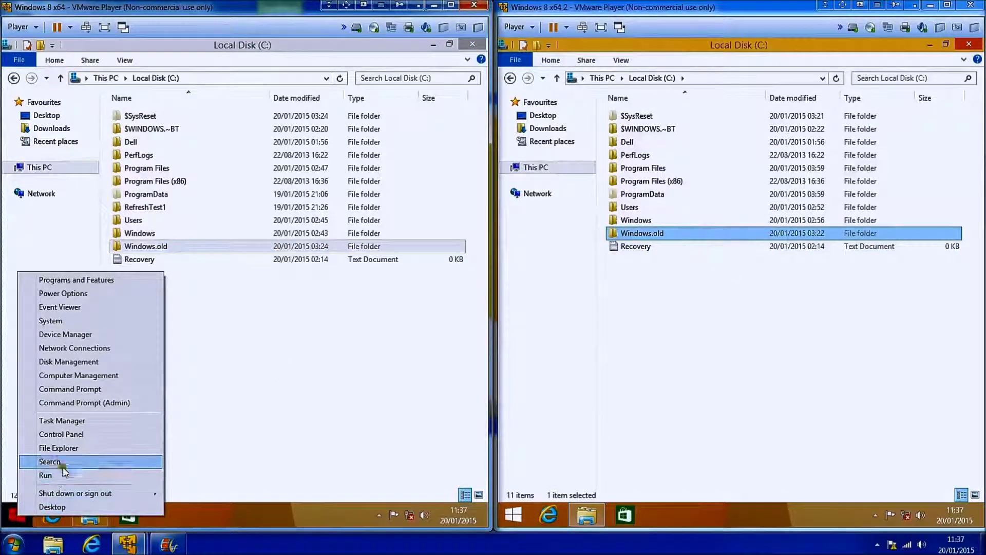
left_click(72, 434)
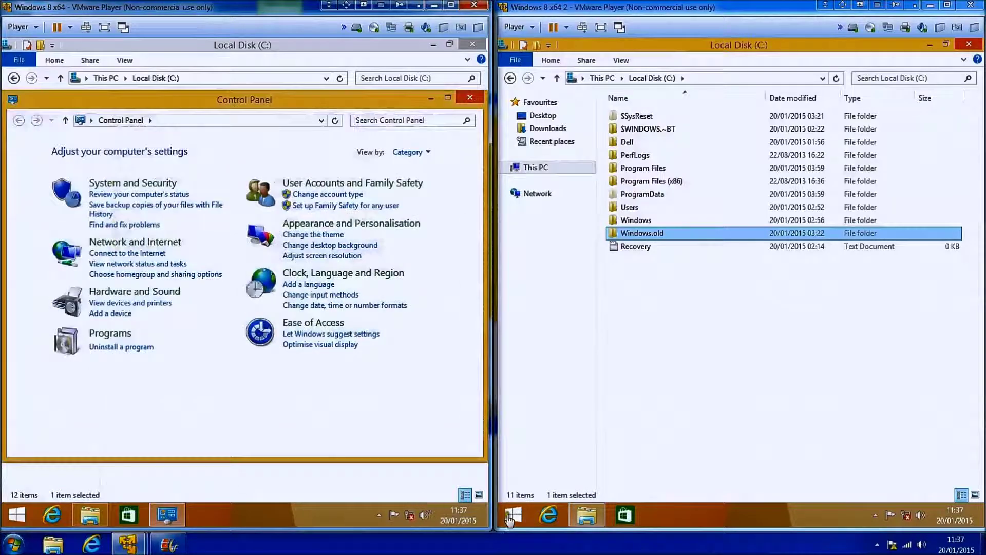
mouse_move(511, 518)
right_click(511, 519)
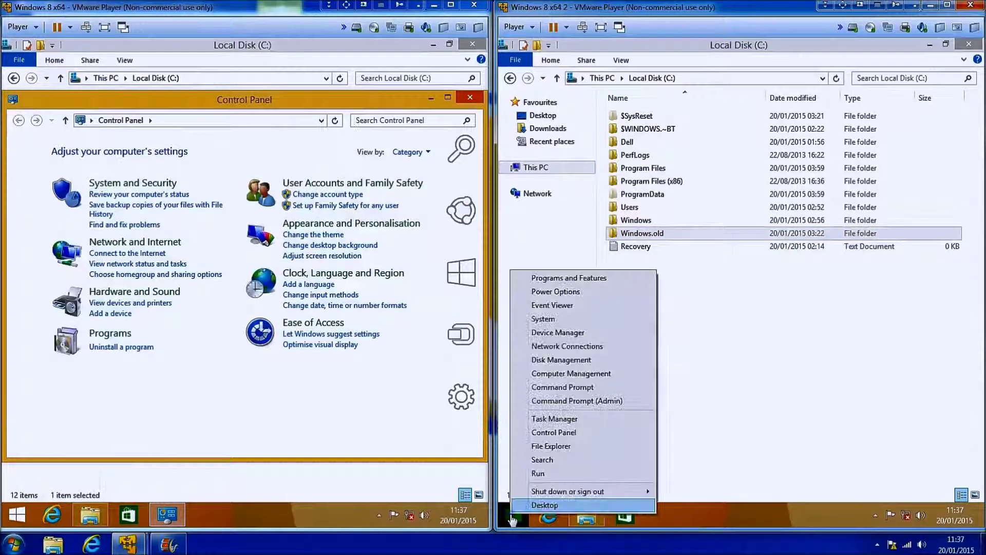
left_click(571, 434)
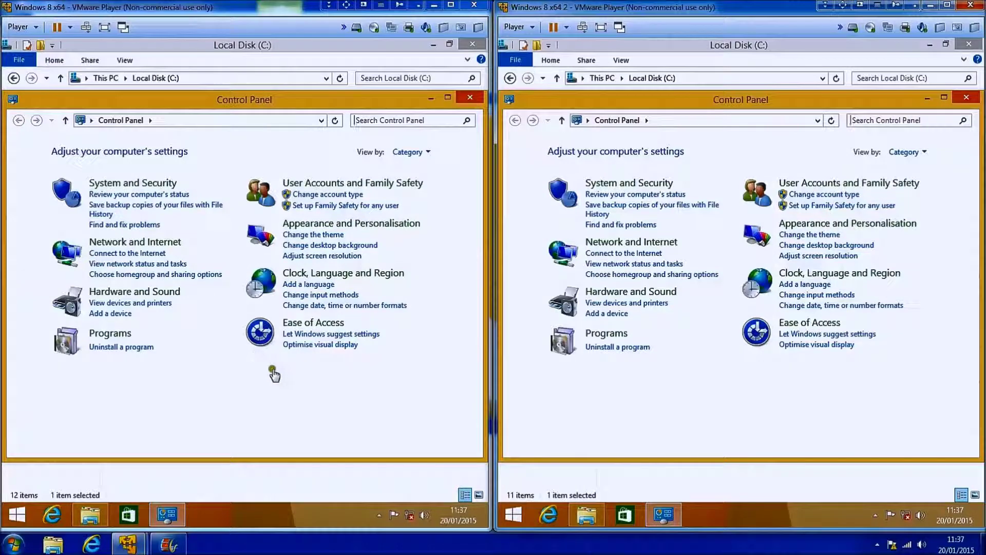
- Start freeing up disk space from the System and Security administrative tools on both virtual machines
left_click(164, 189)
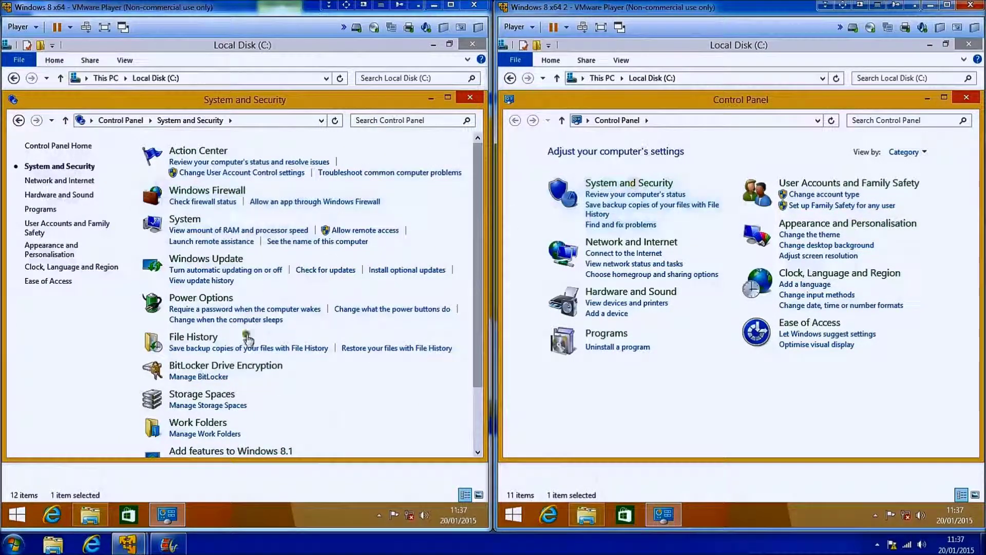
scroll(329, 405, "down", 3)
scroll(327, 406, "down", 1)
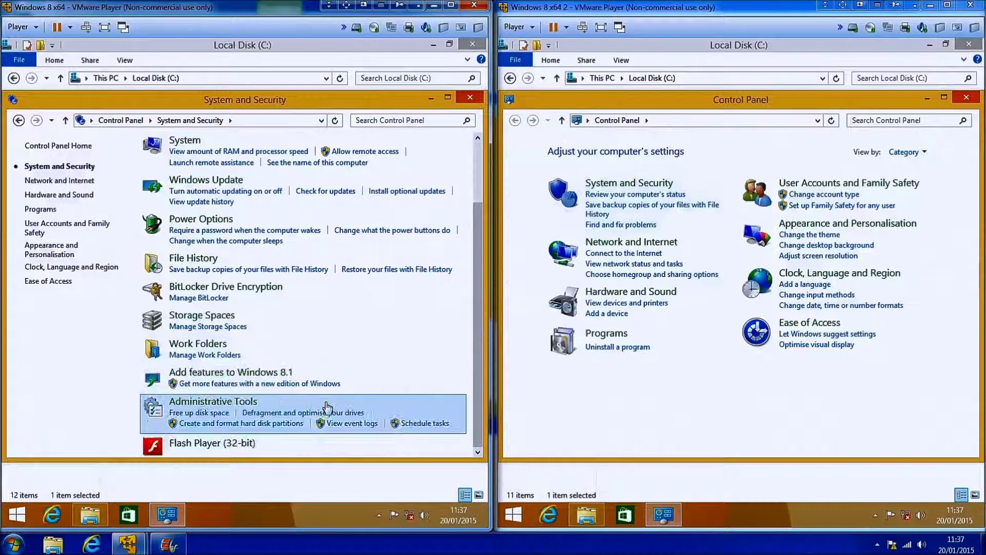
left_click(205, 413)
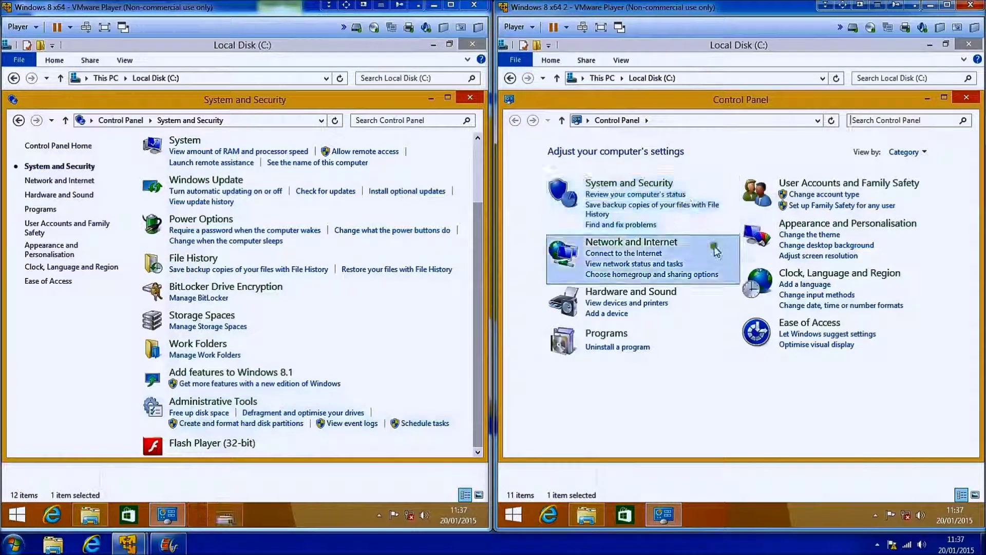
left_click(656, 188)
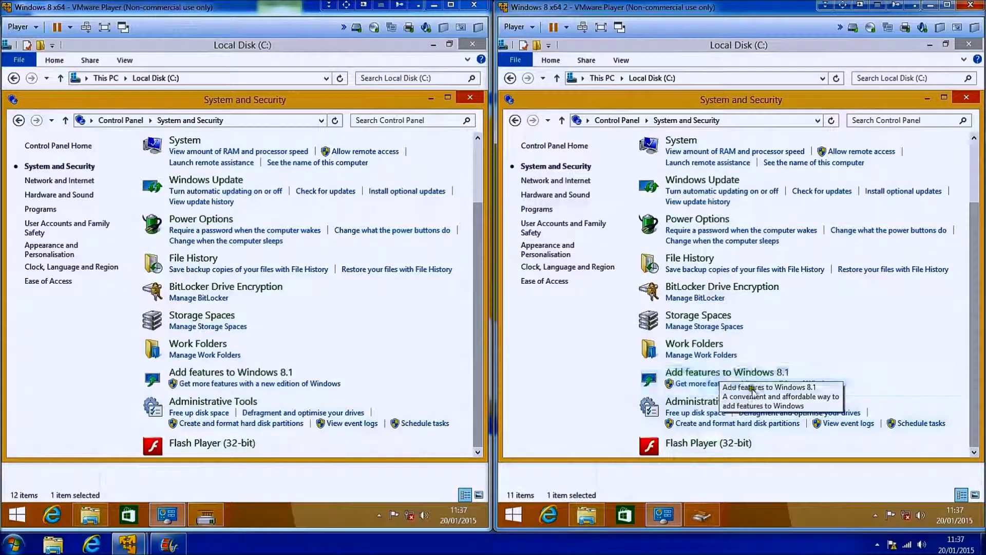
left_click(721, 372)
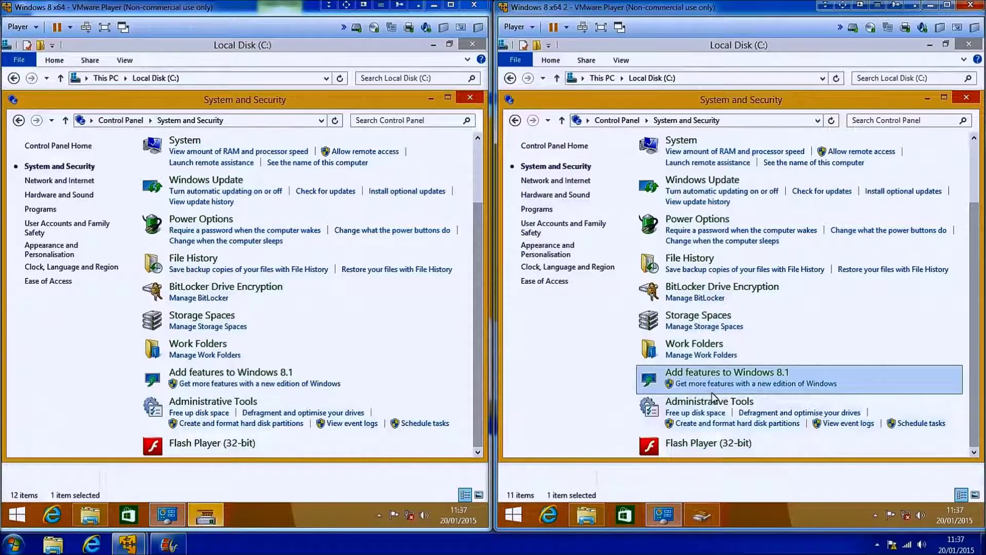
- Minimise the Control Panel and File Explorer windows on both virtual machines, leaving Disk Clean-up in view
left_click(430, 98)
left_click(434, 46)
left_click(927, 98)
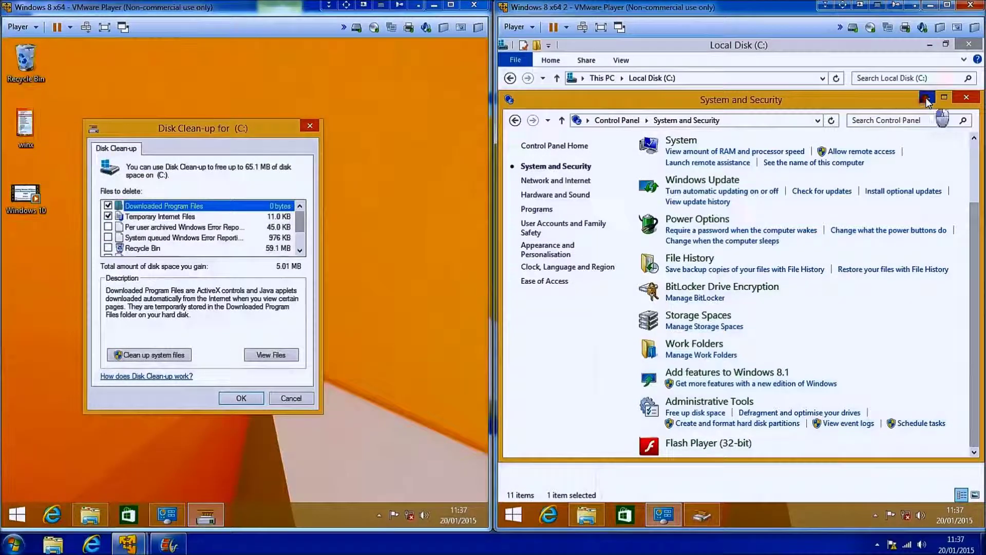
left_click(931, 45)
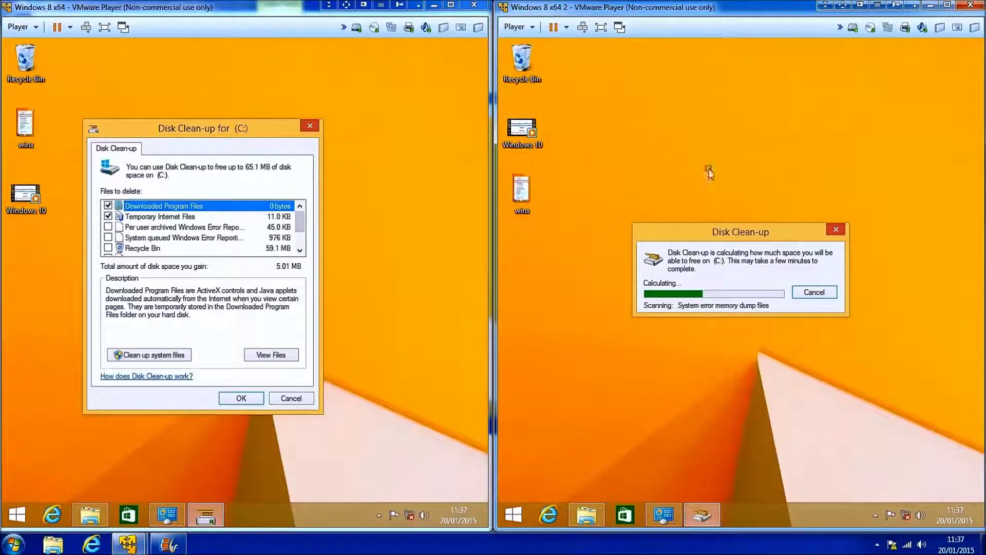
- Start cleaning up system files in Disk Clean-up for the C: drive on both virtual machines
mouse_move(300, 221)
left_mouse_down()
mouse_move(298, 249)
mouse_move(299, 213)
left_mouse_up()
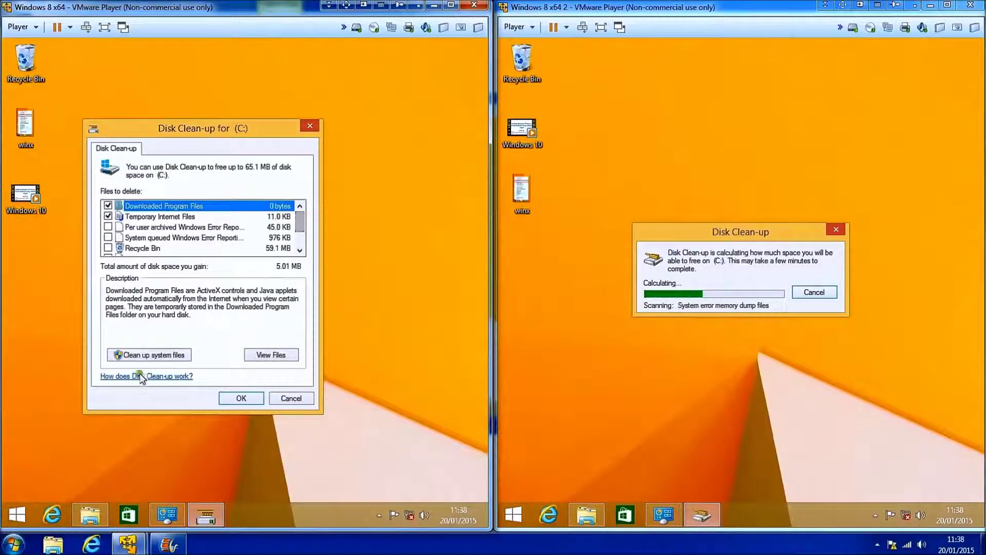
left_click(150, 355)
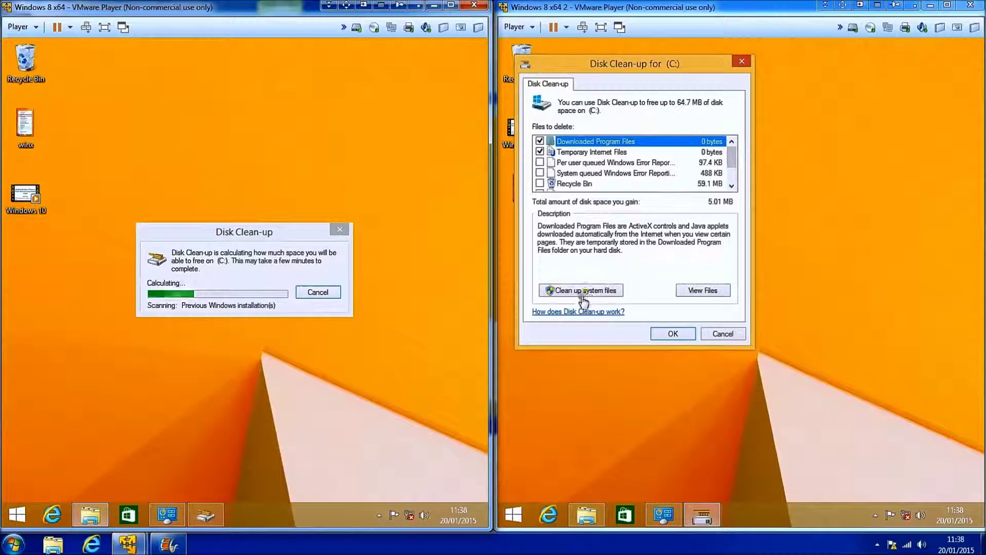
left_click_drag(731, 157, 732, 170)
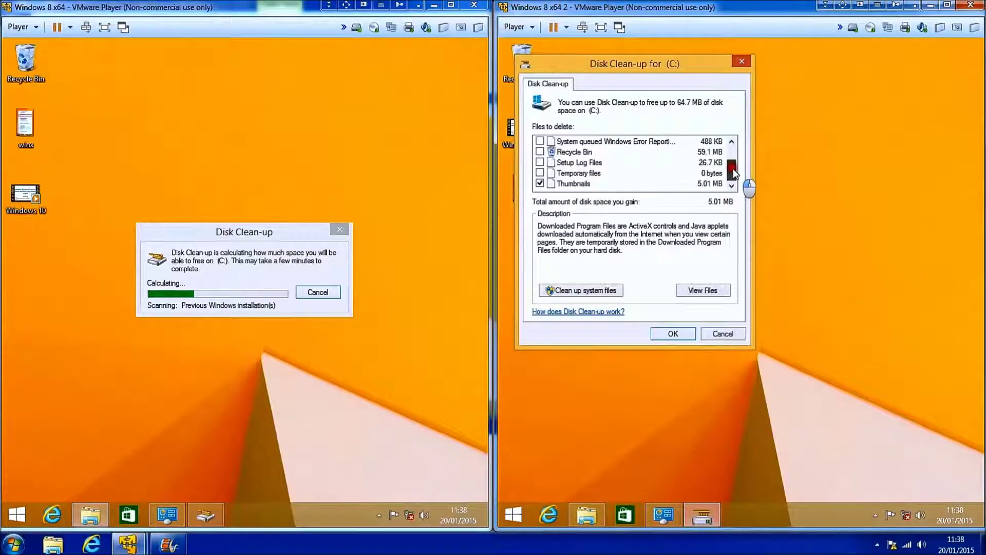
left_click(592, 288)
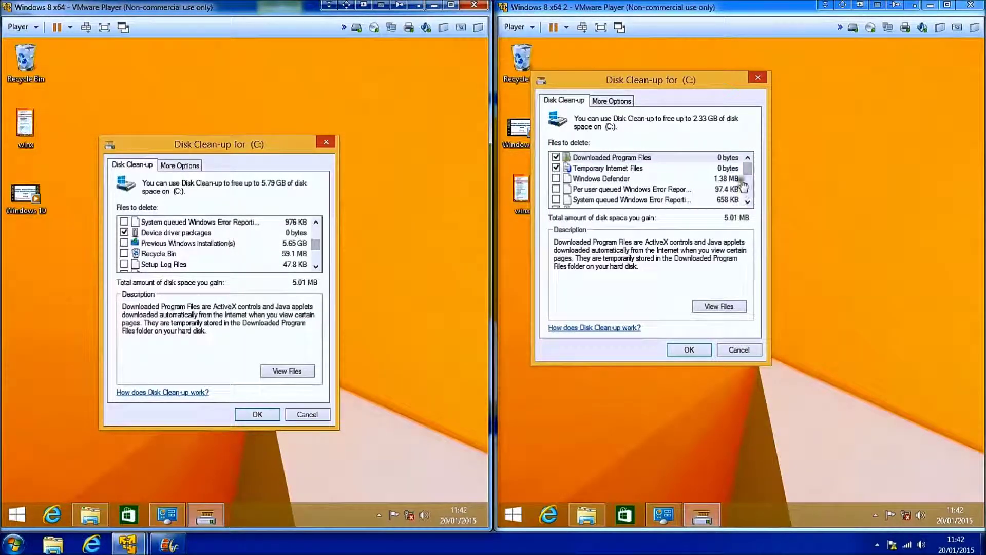
- Mark Previous Windows installation(s) for deletion in Disk Clean-up on both virtual machines
left_click_drag(748, 170, 749, 213)
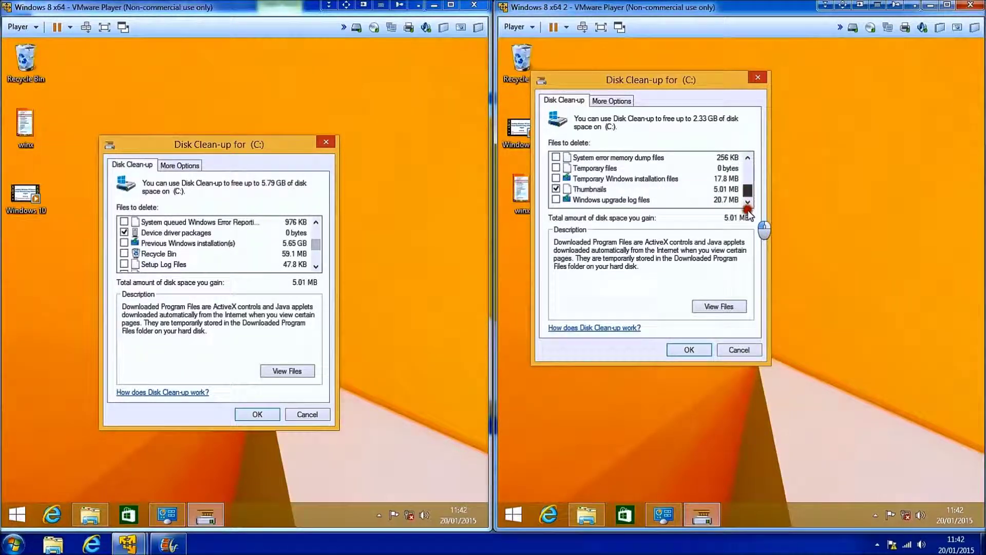
left_click_drag(608, 215, 615, 205)
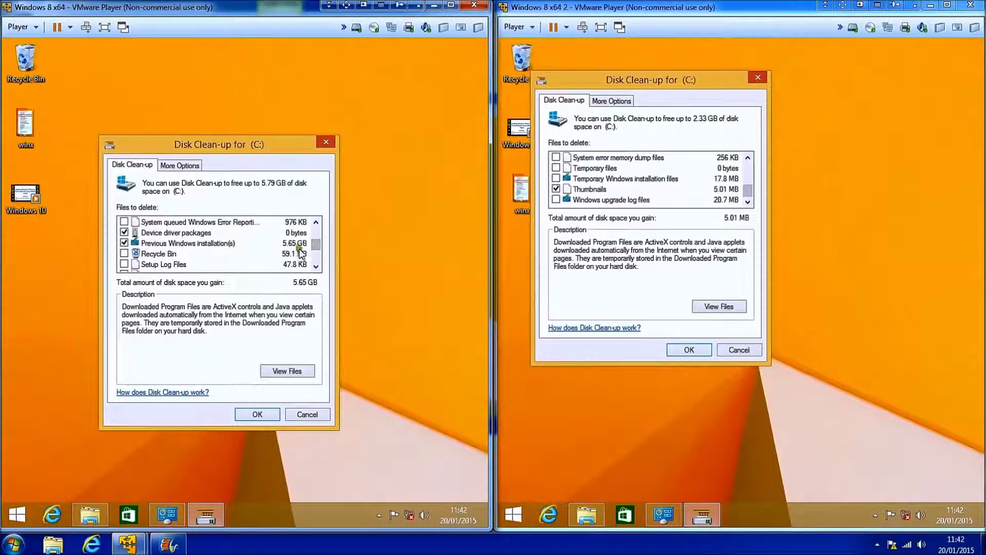
left_click(322, 263)
left_click_drag(316, 246, 316, 258)
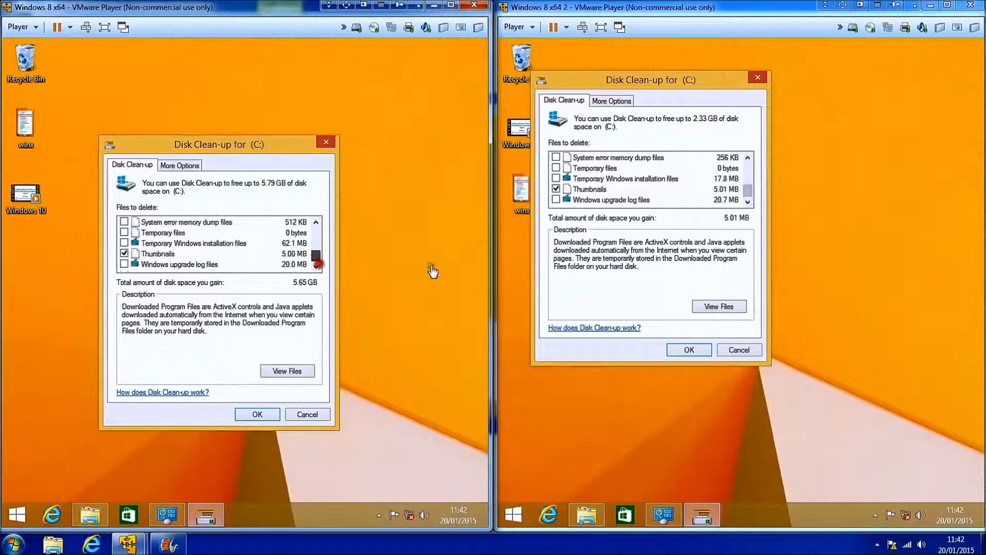
left_click(747, 158)
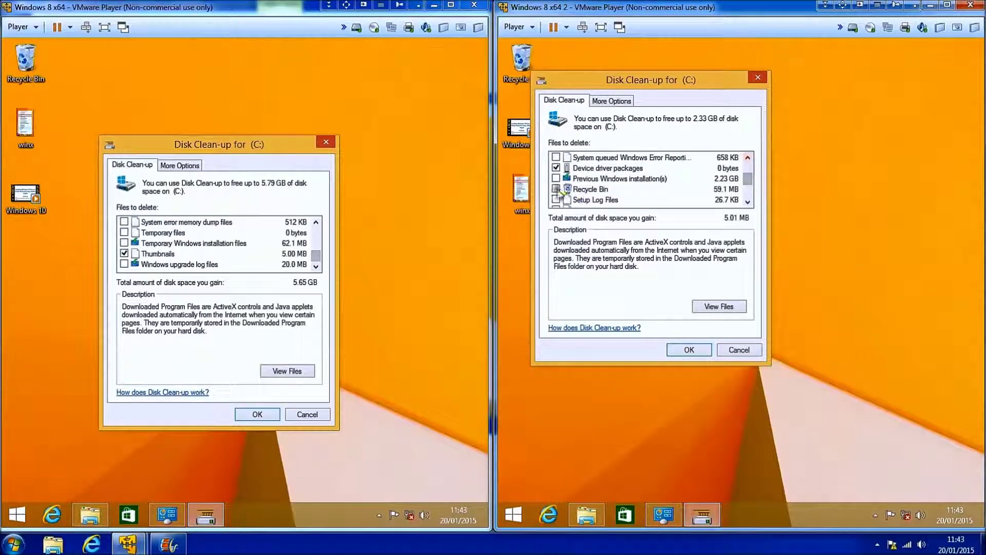
left_click(561, 178)
- Move both Disk Clean-up windows aside and permanently delete the marked files on both virtual machines
left_click_drag(625, 90, 828, 62)
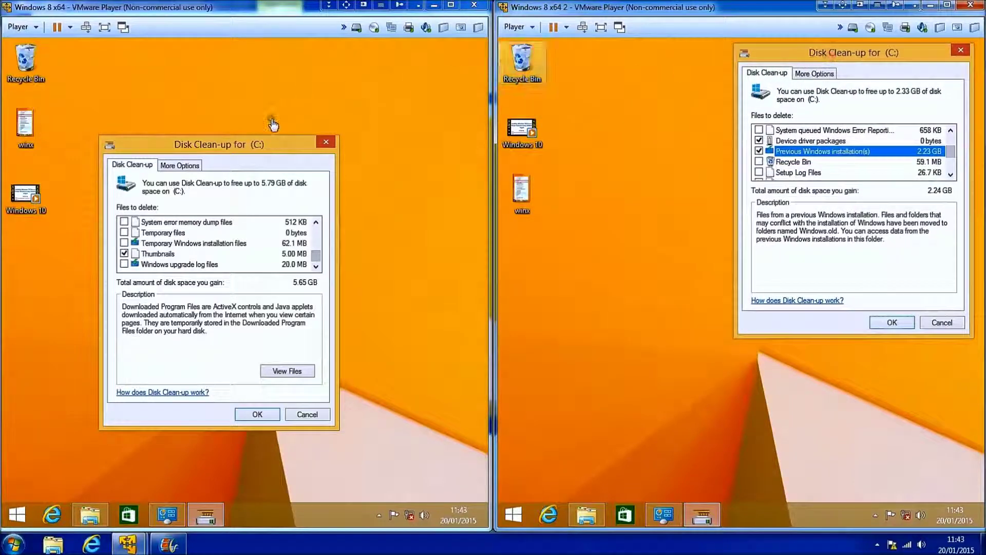
left_click_drag(251, 145, 407, 56)
left_click(406, 319)
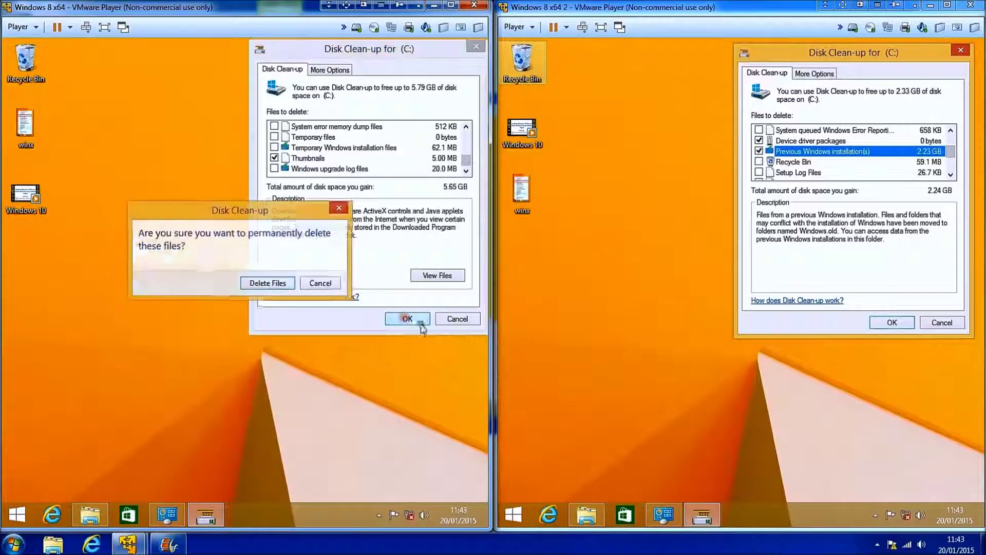
left_click(261, 282)
left_click(882, 323)
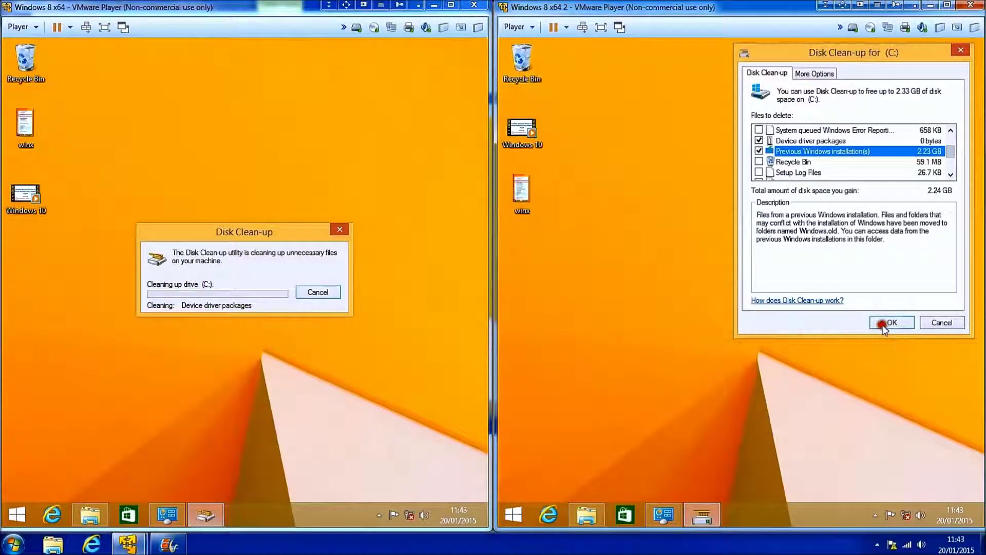
left_click(762, 282)
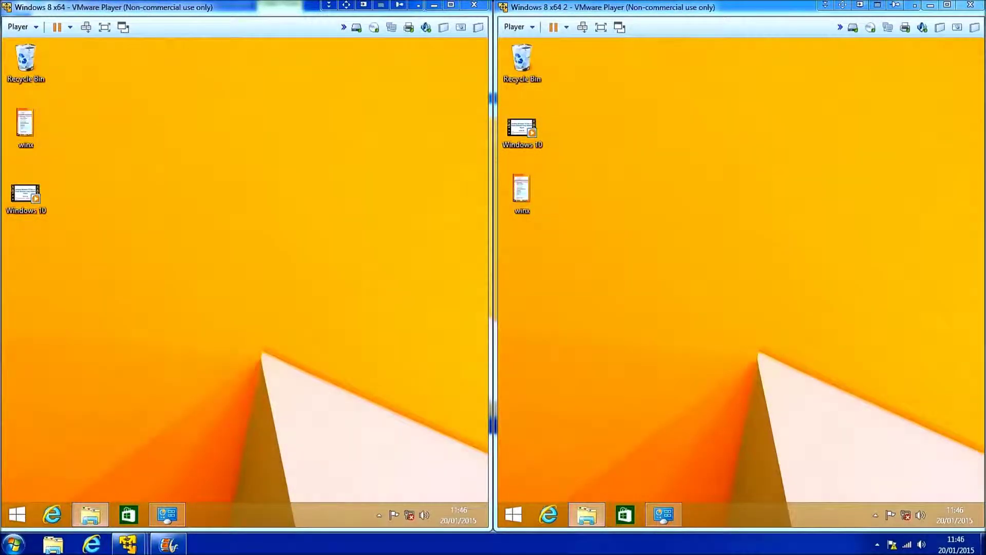
- Bring back the File Explorer windows on both virtual machines to check the C: drive folders for Windows.old
left_click(91, 511)
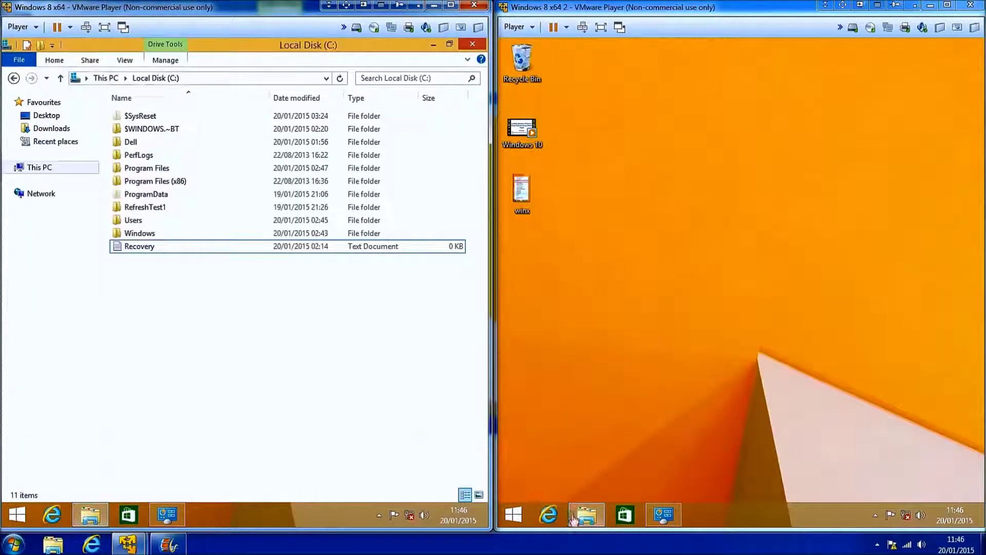
left_click(578, 515)
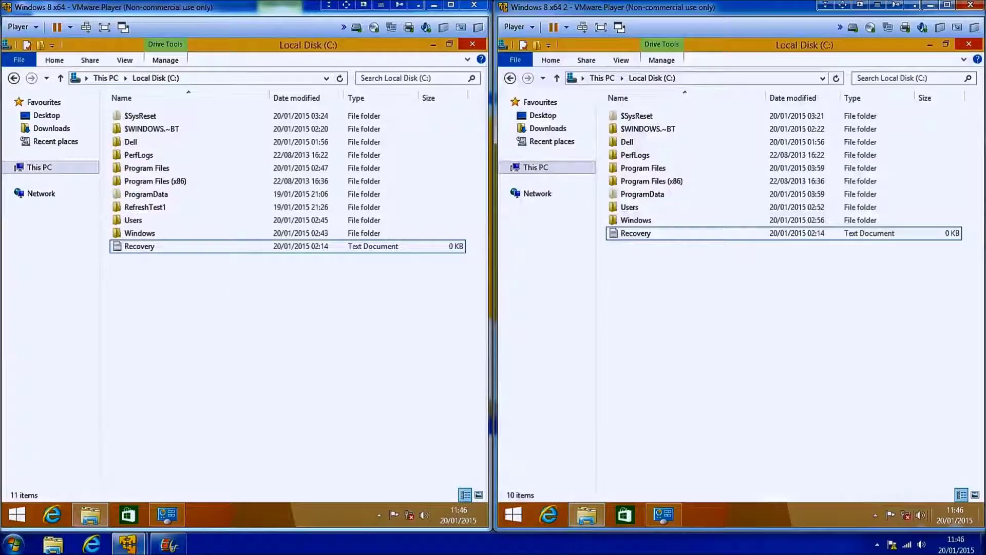